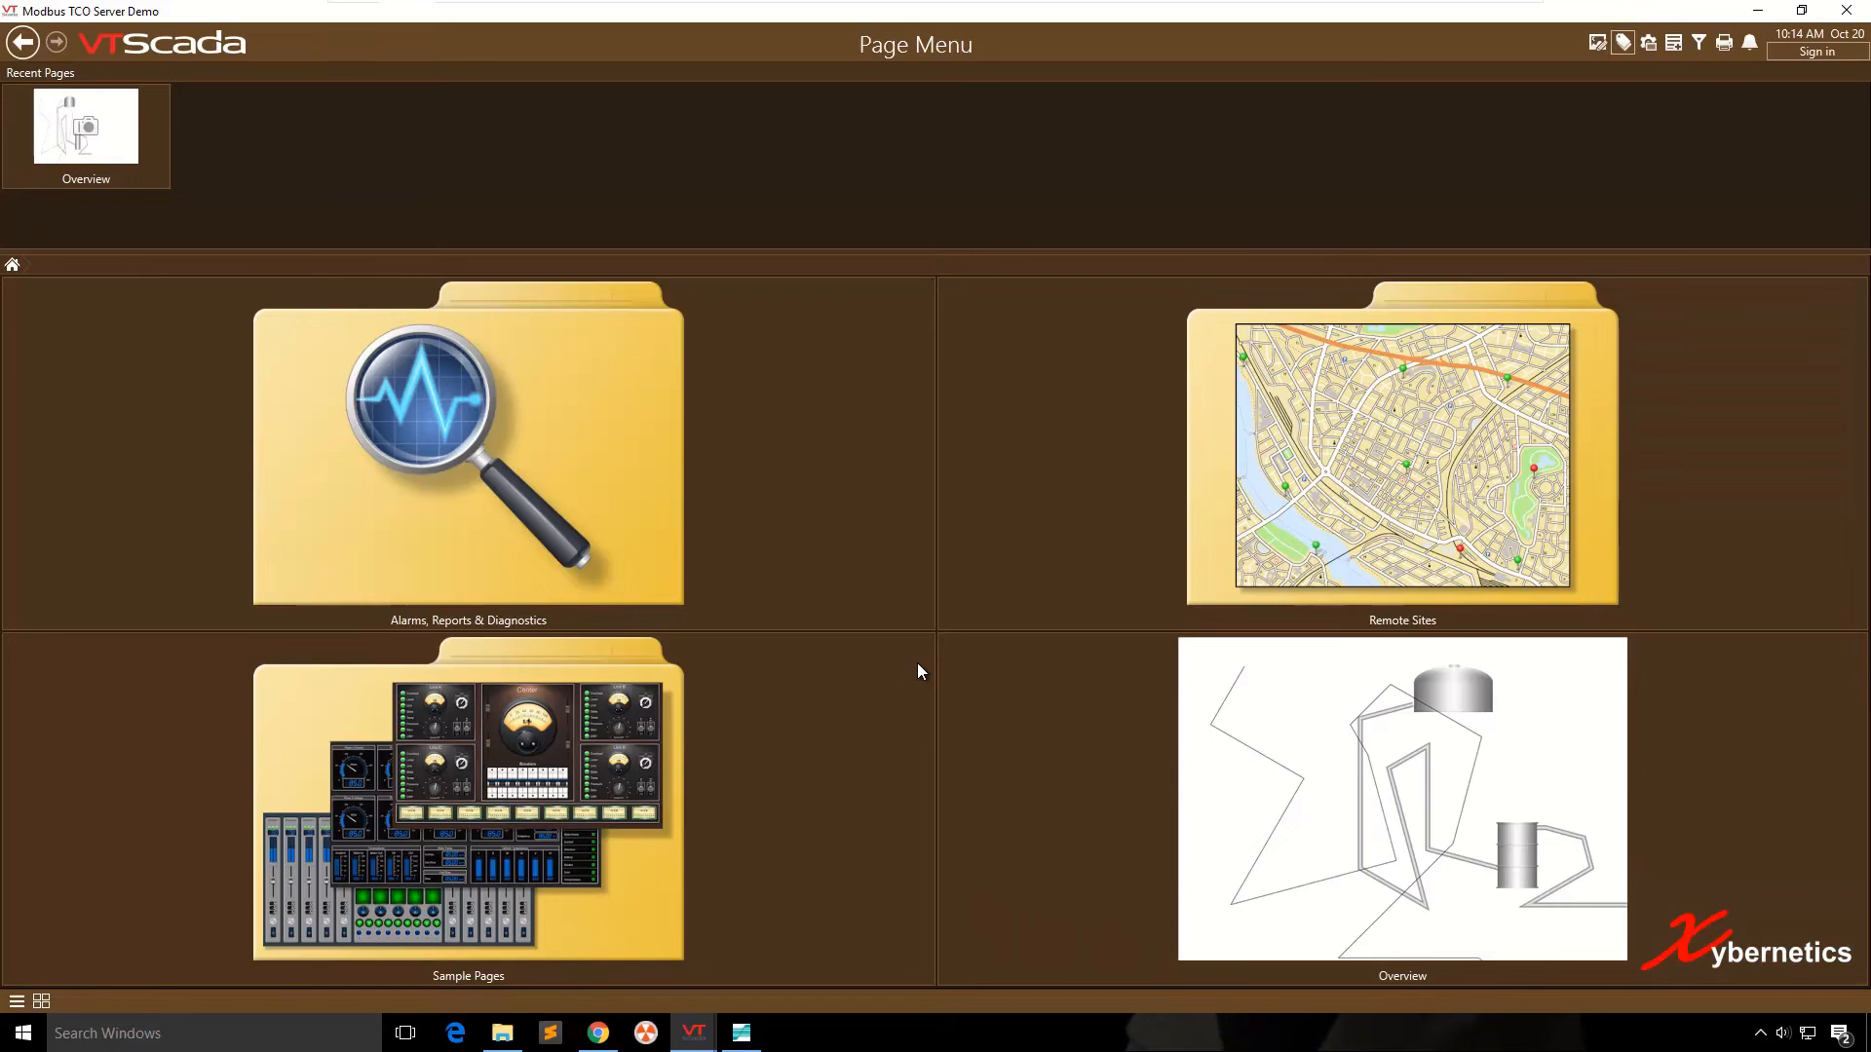
# - Open the Tag Browser and start a new I/O and Calculations child tag under Wellhead 1
pyautogui.click(1624, 43)
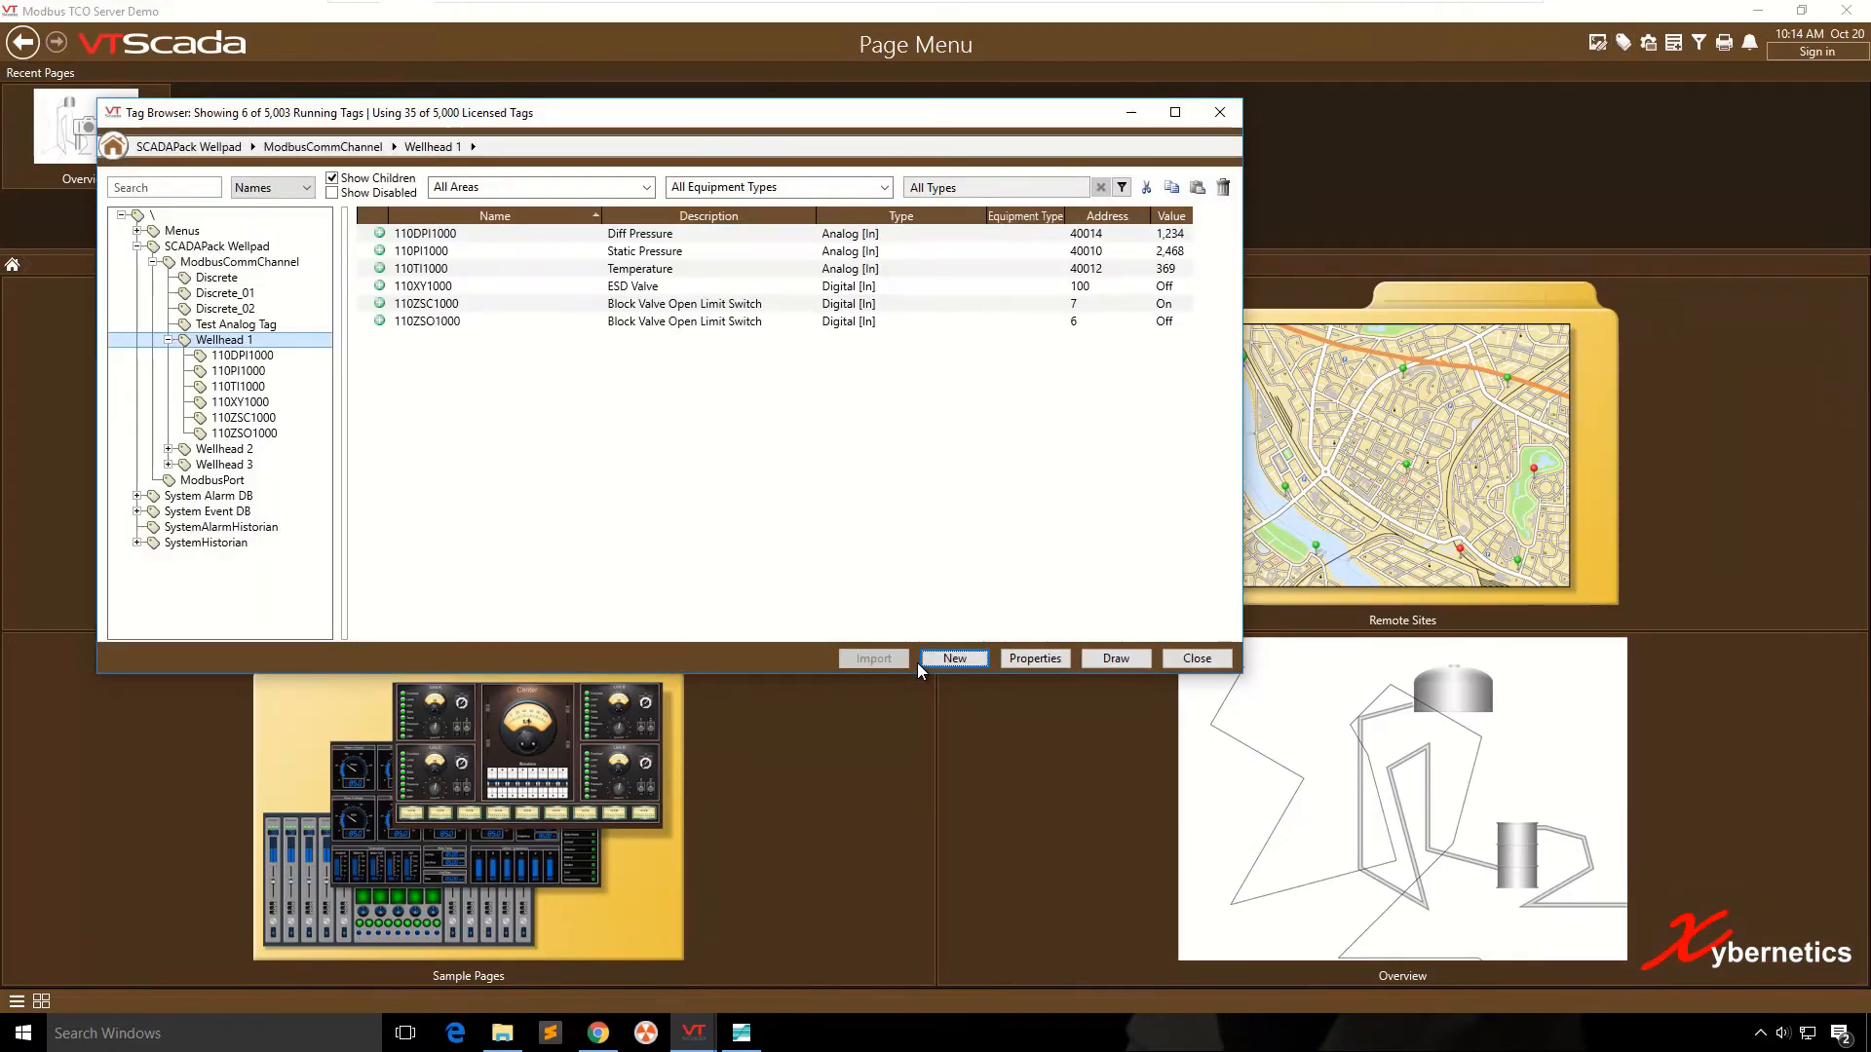
pyautogui.click(239, 263)
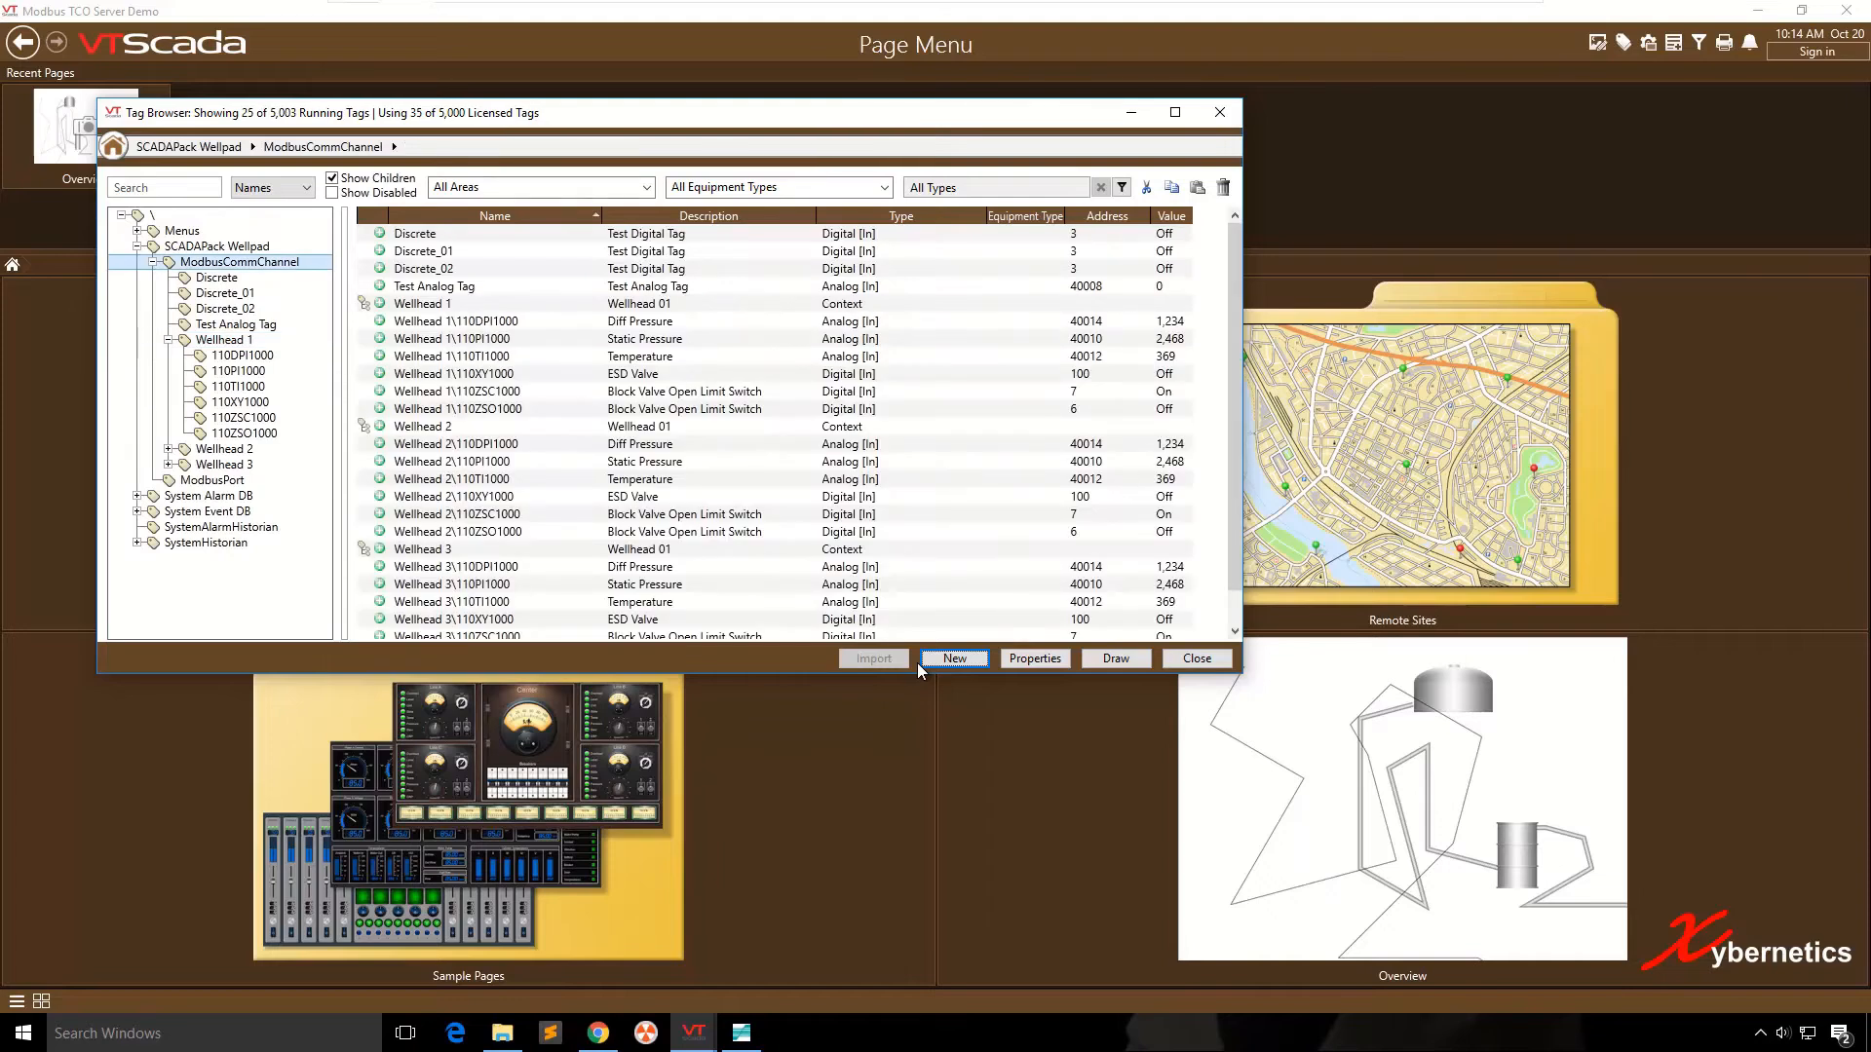
pyautogui.click(224, 340)
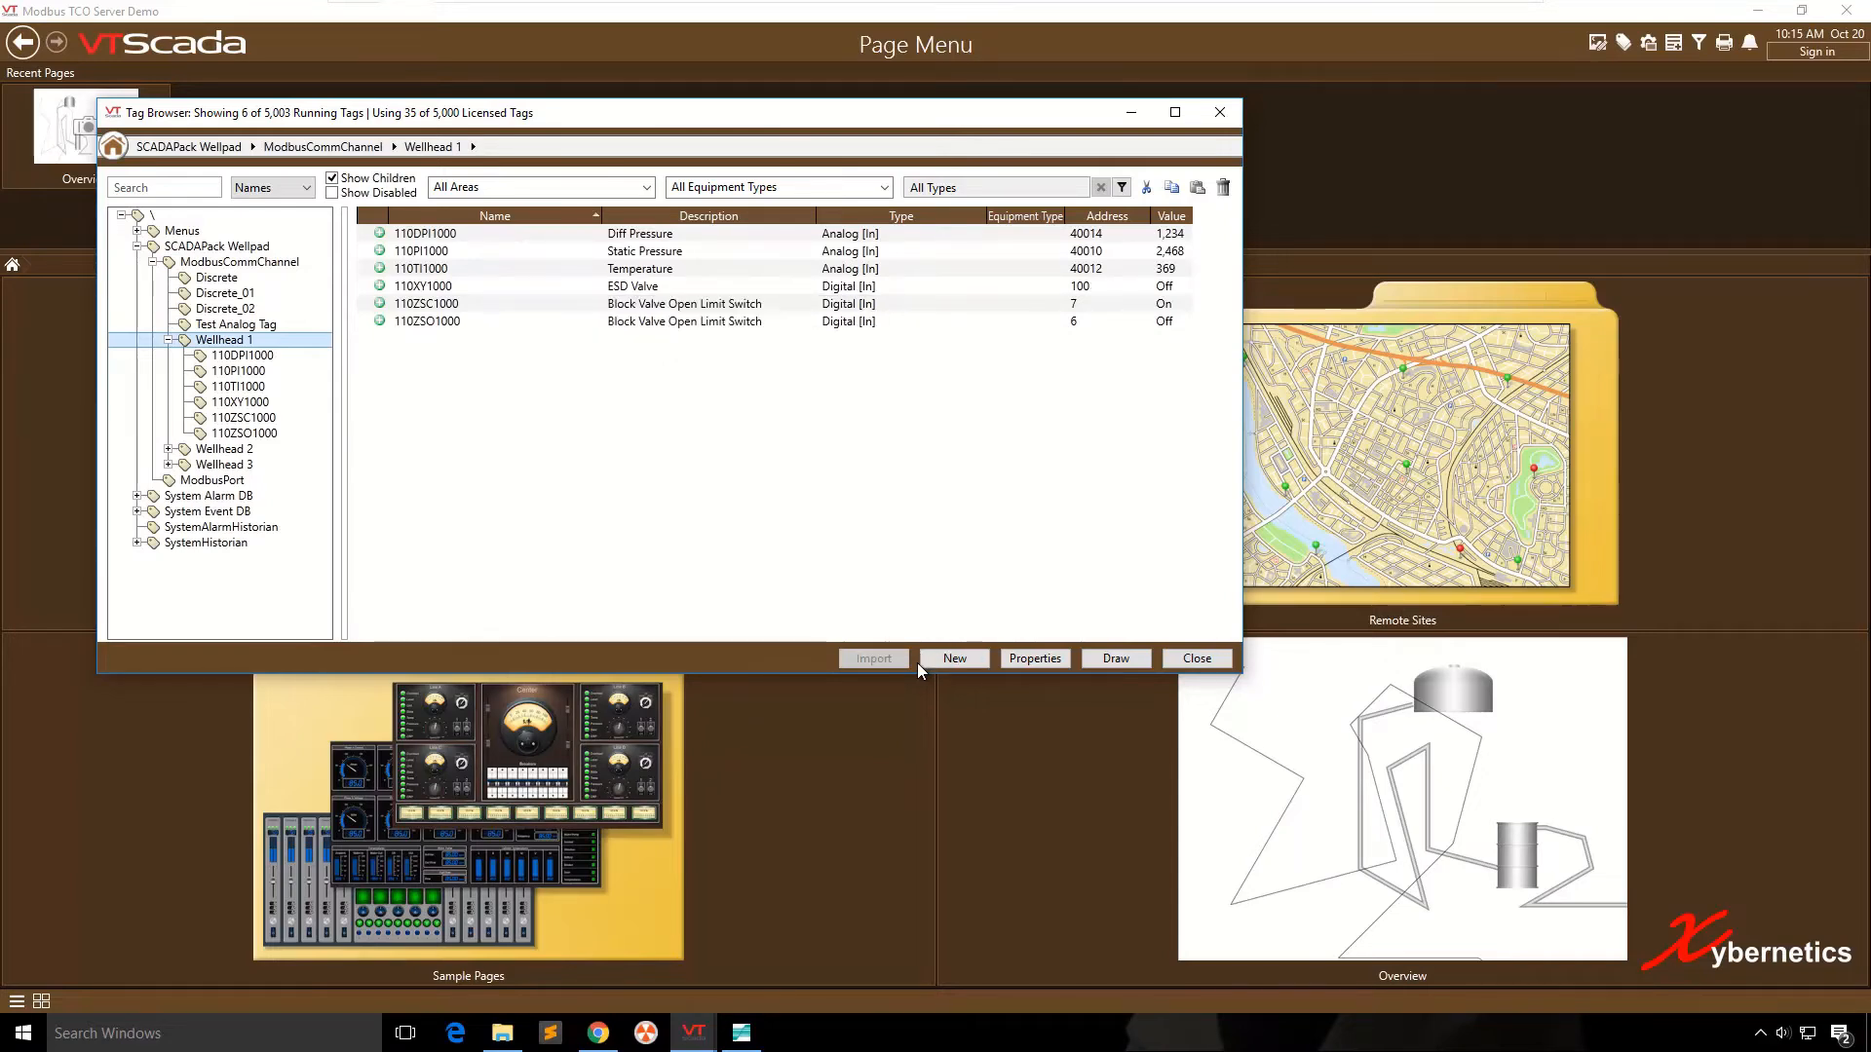
pyautogui.rightClick(247, 341)
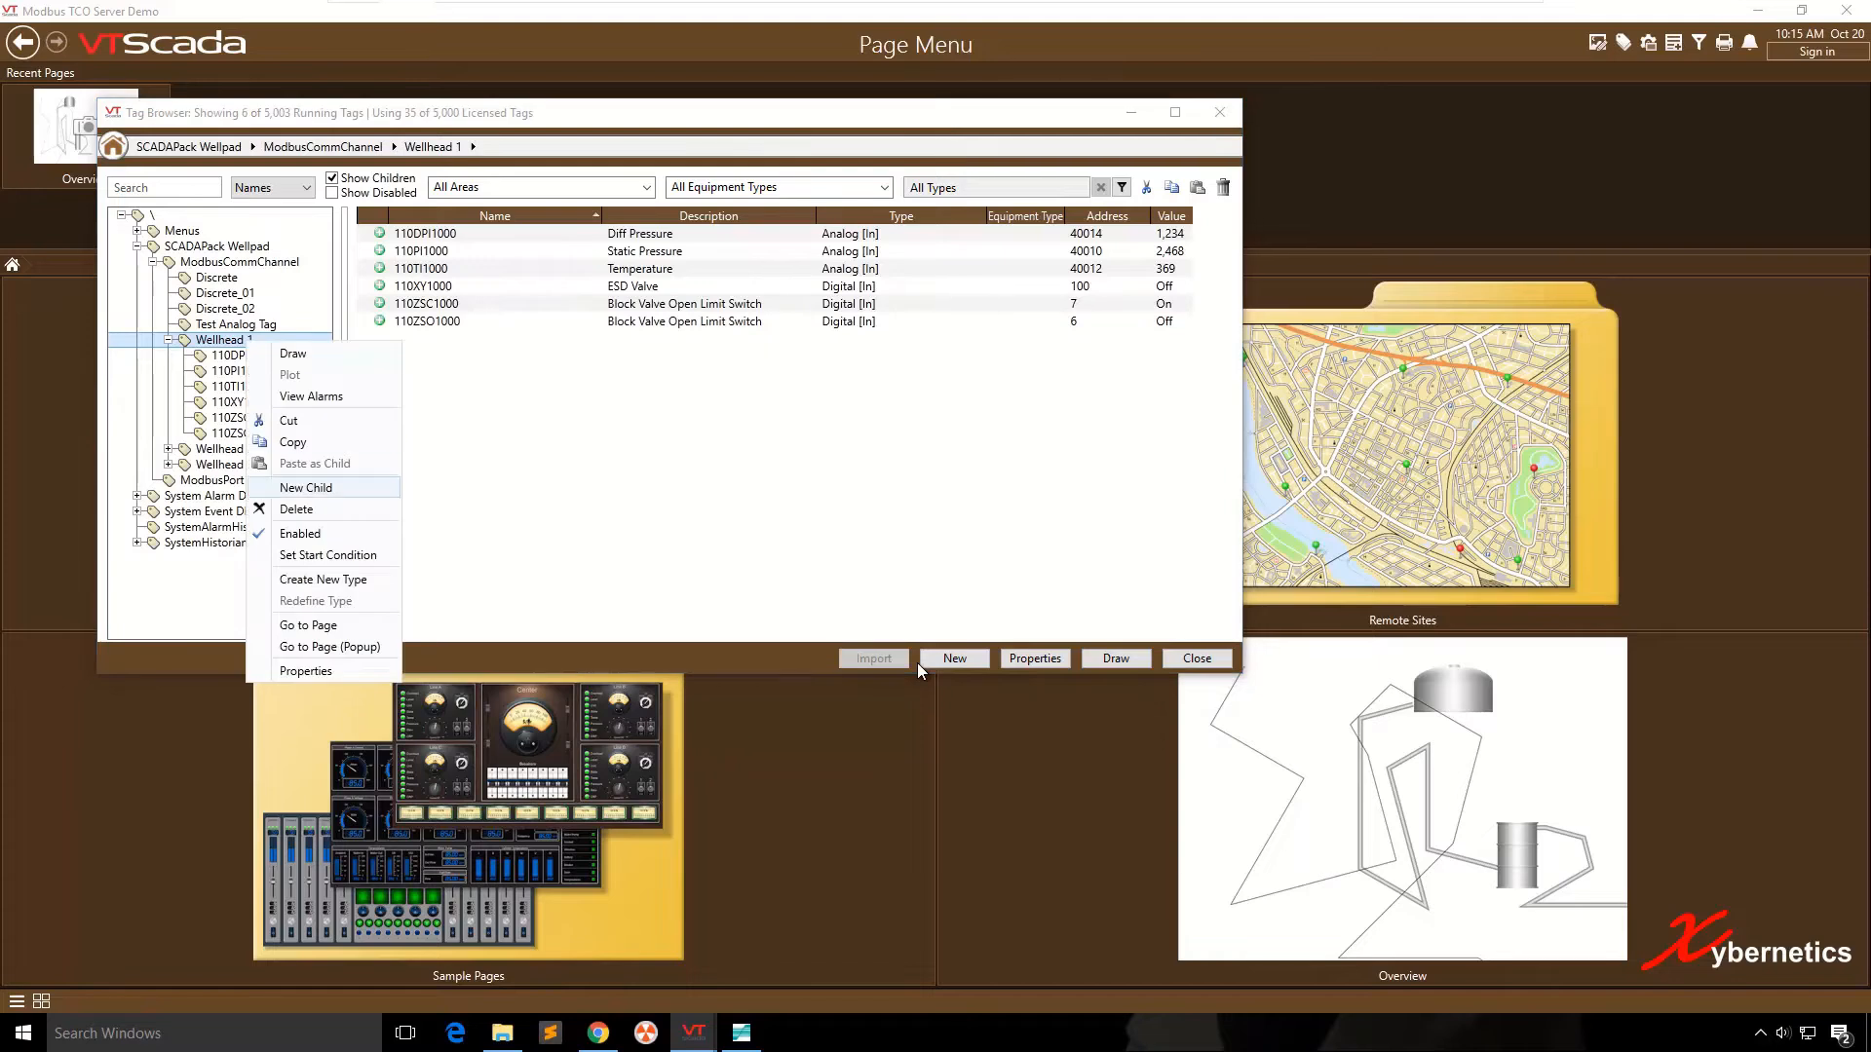
pyautogui.click(305, 487)
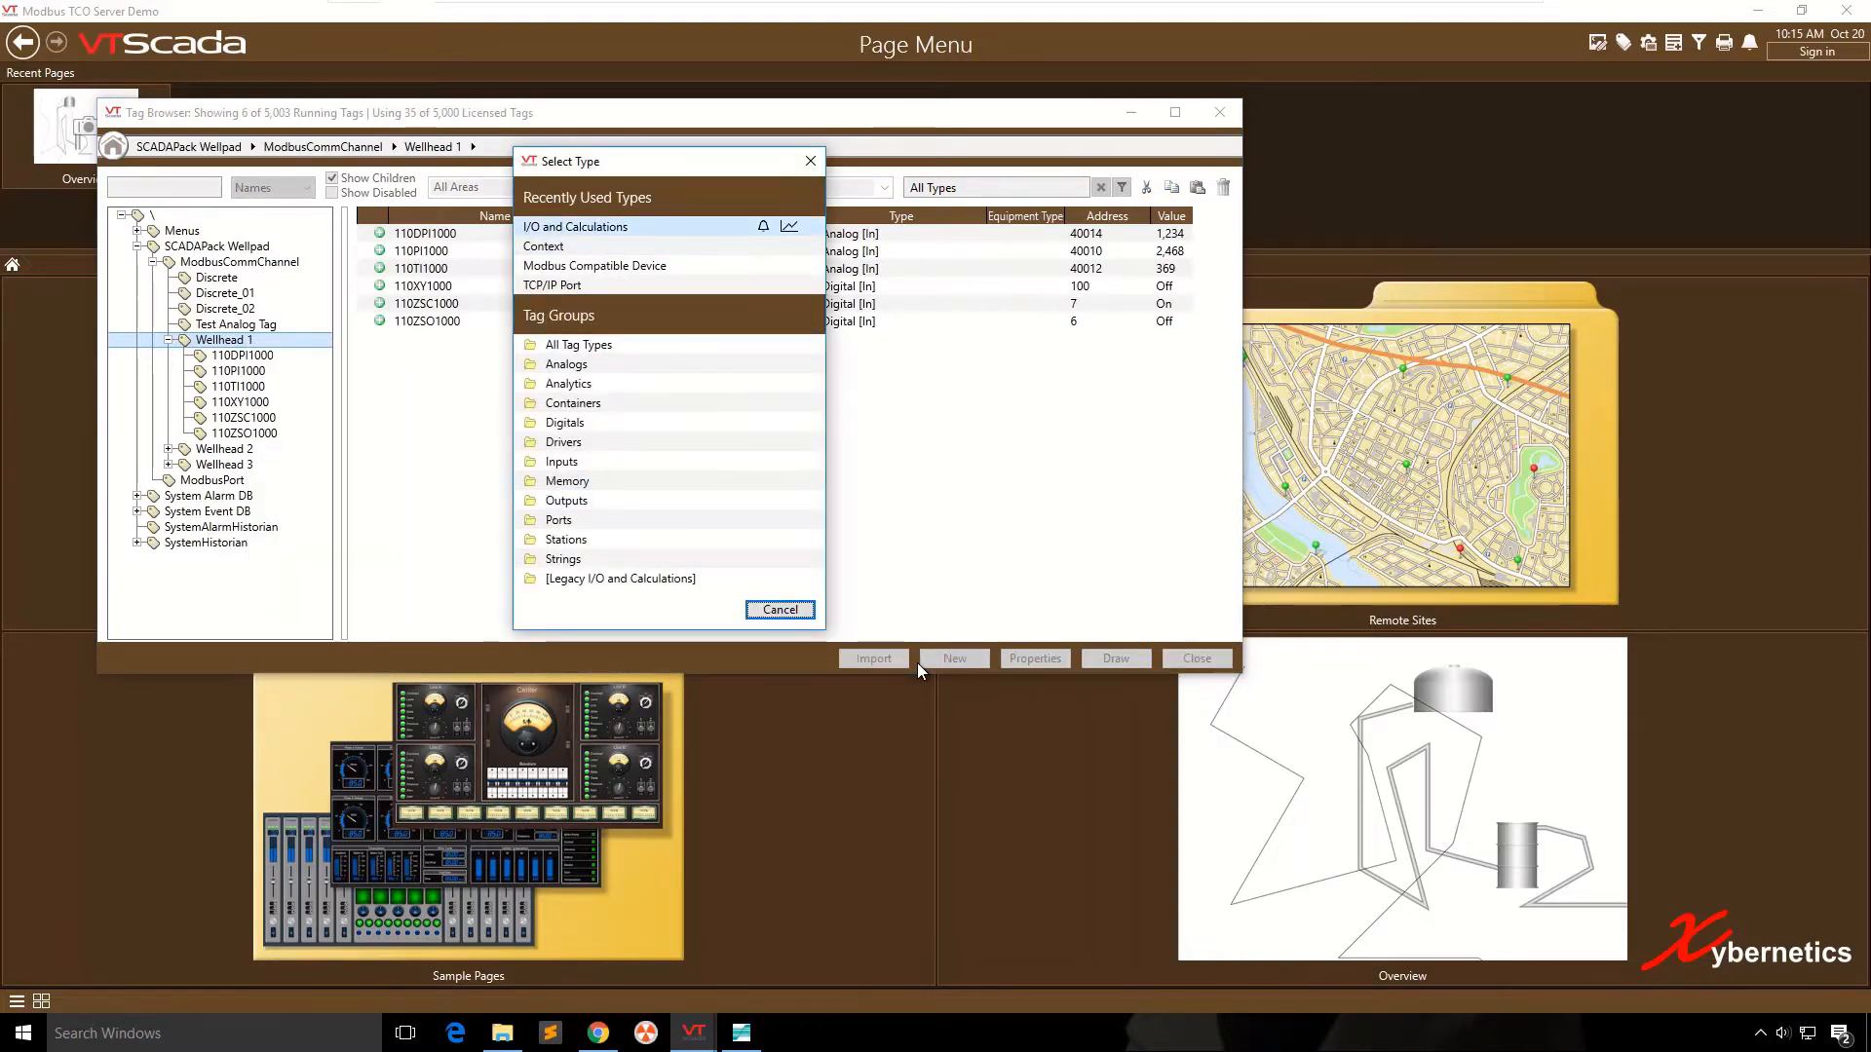
pyautogui.click(576, 227)
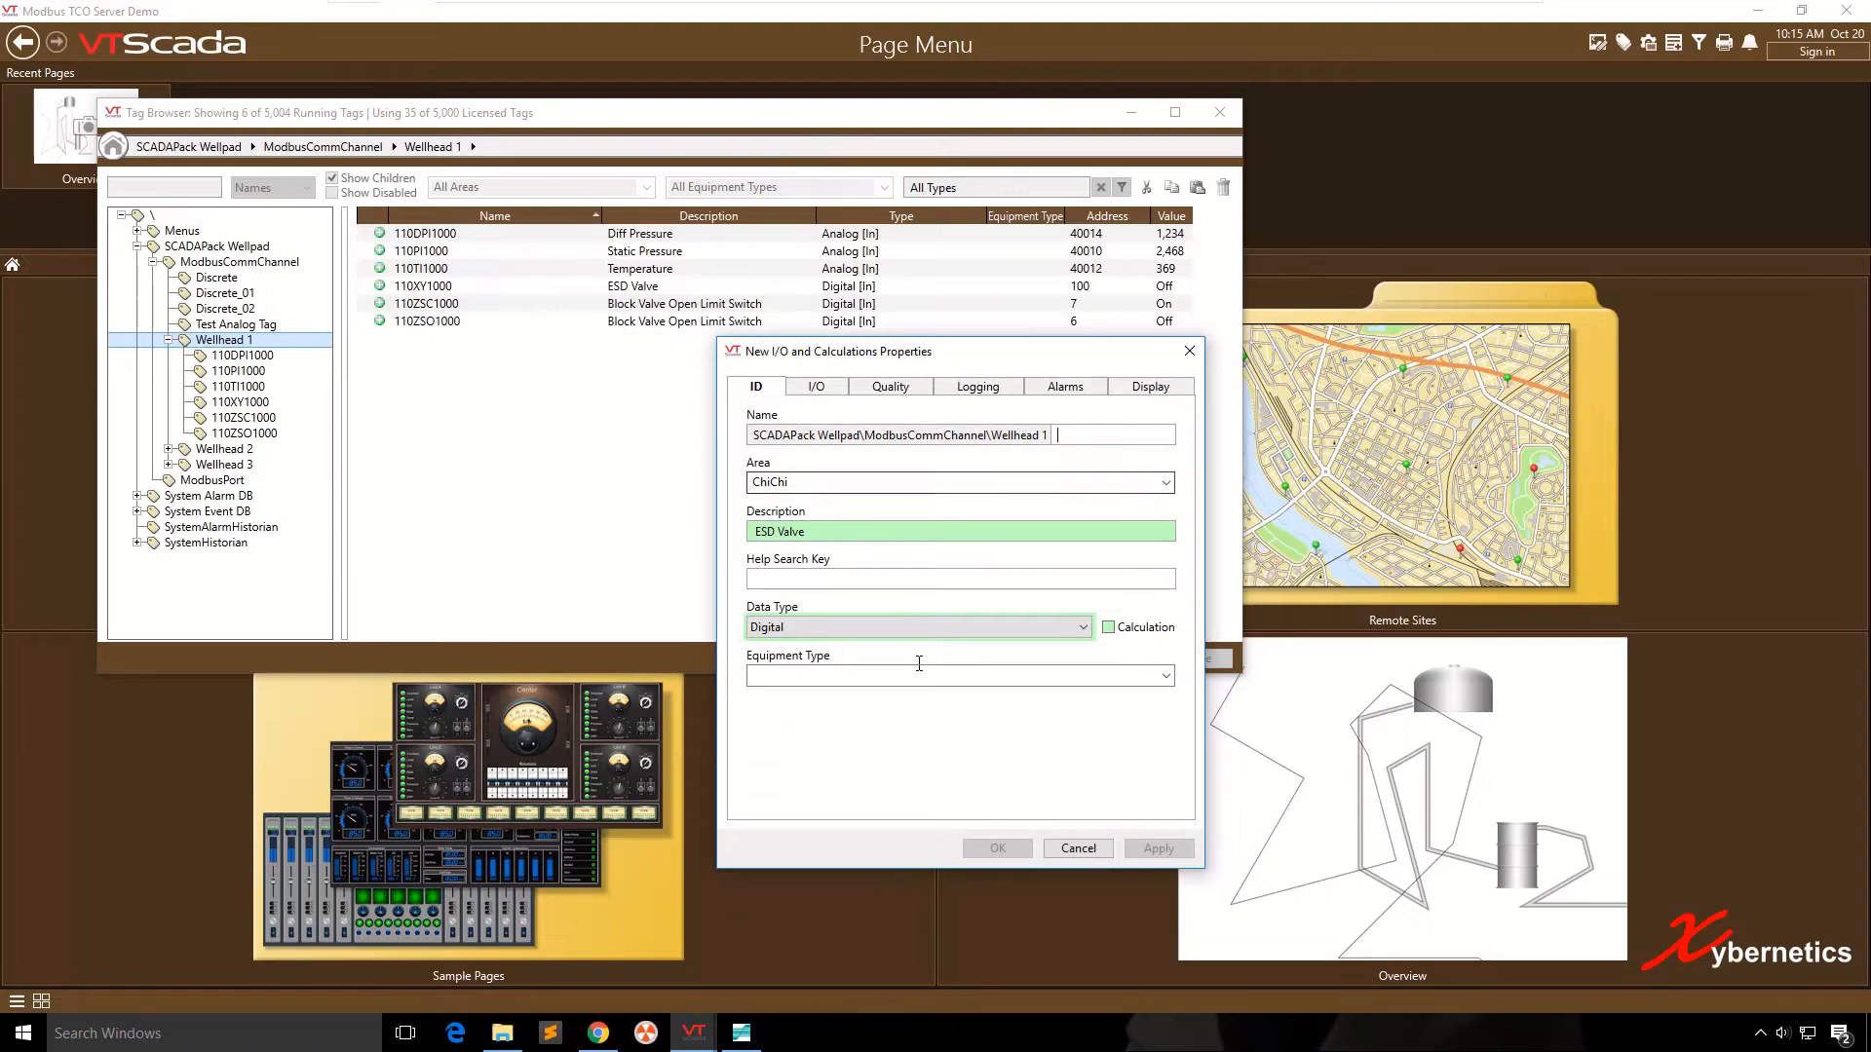
# - Name the new tag 110LSHH1000 and describe it as Level Switch High High Alarm, keeping the Digital data type
pyautogui.click(919, 435)
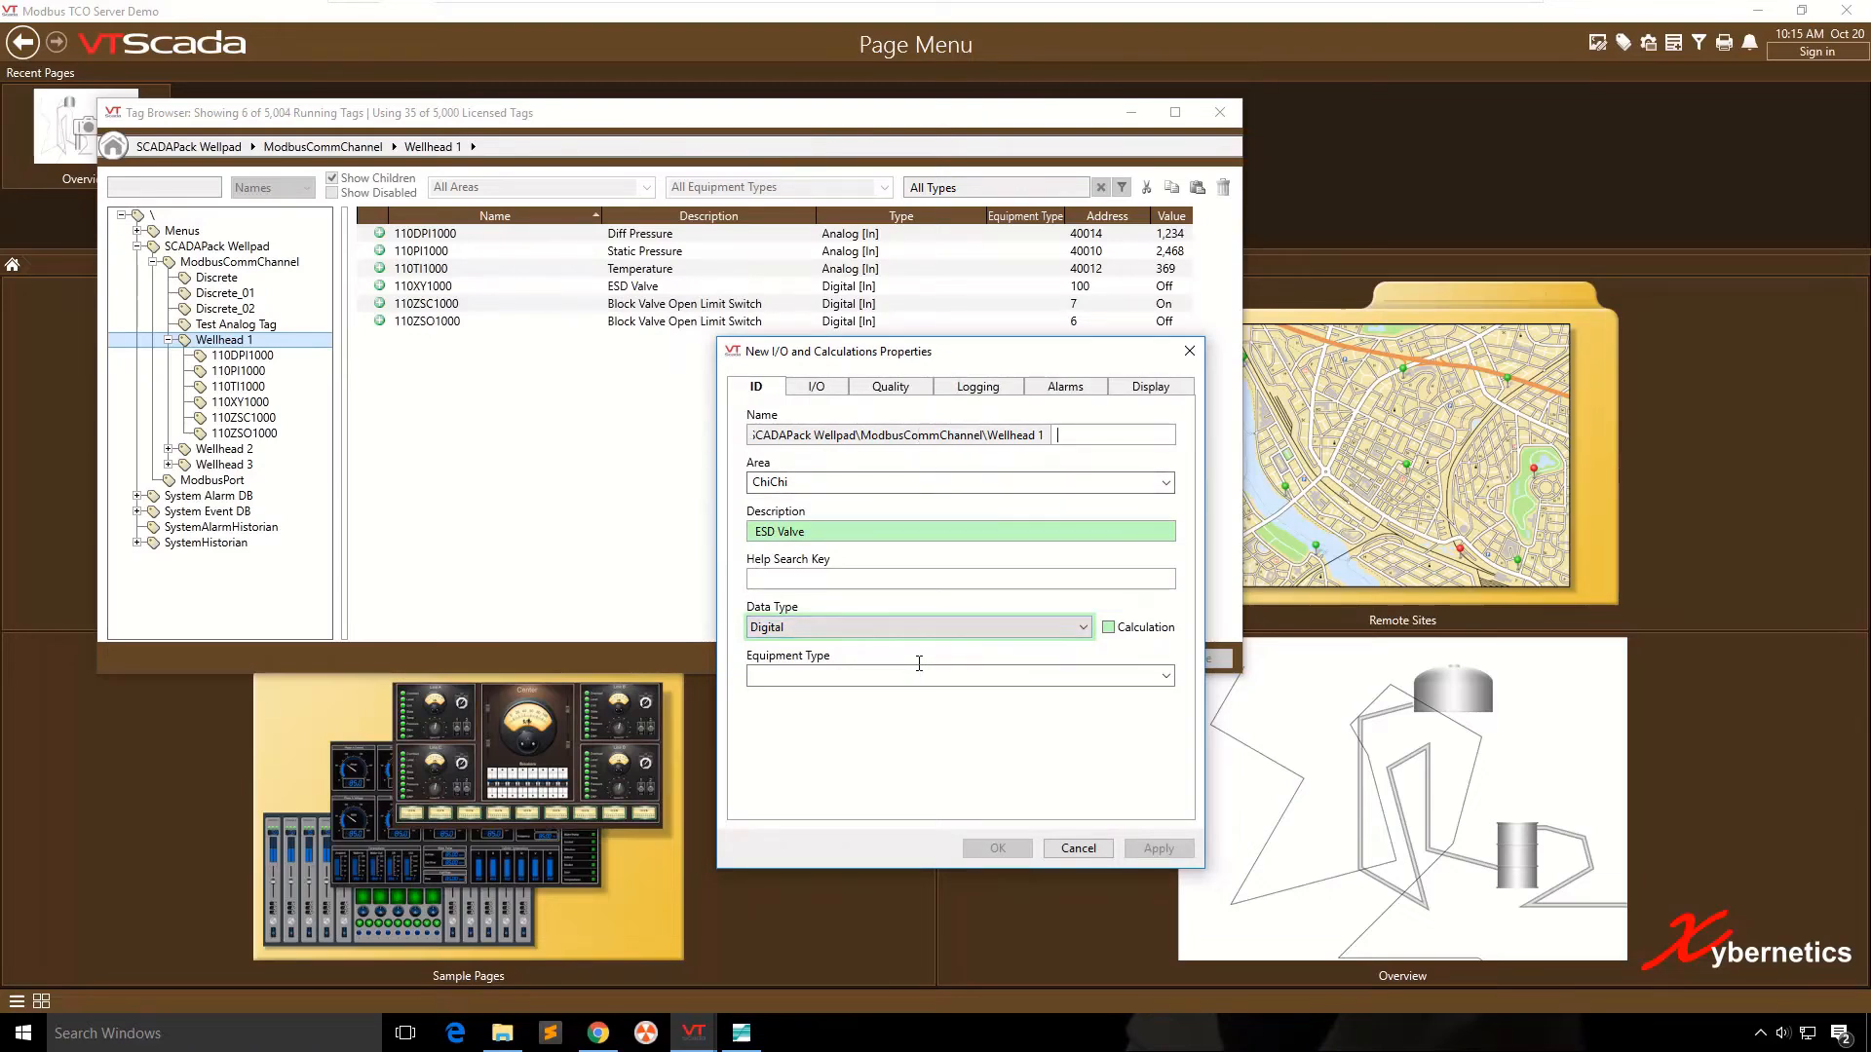
pyautogui.write('110LSHH1000')
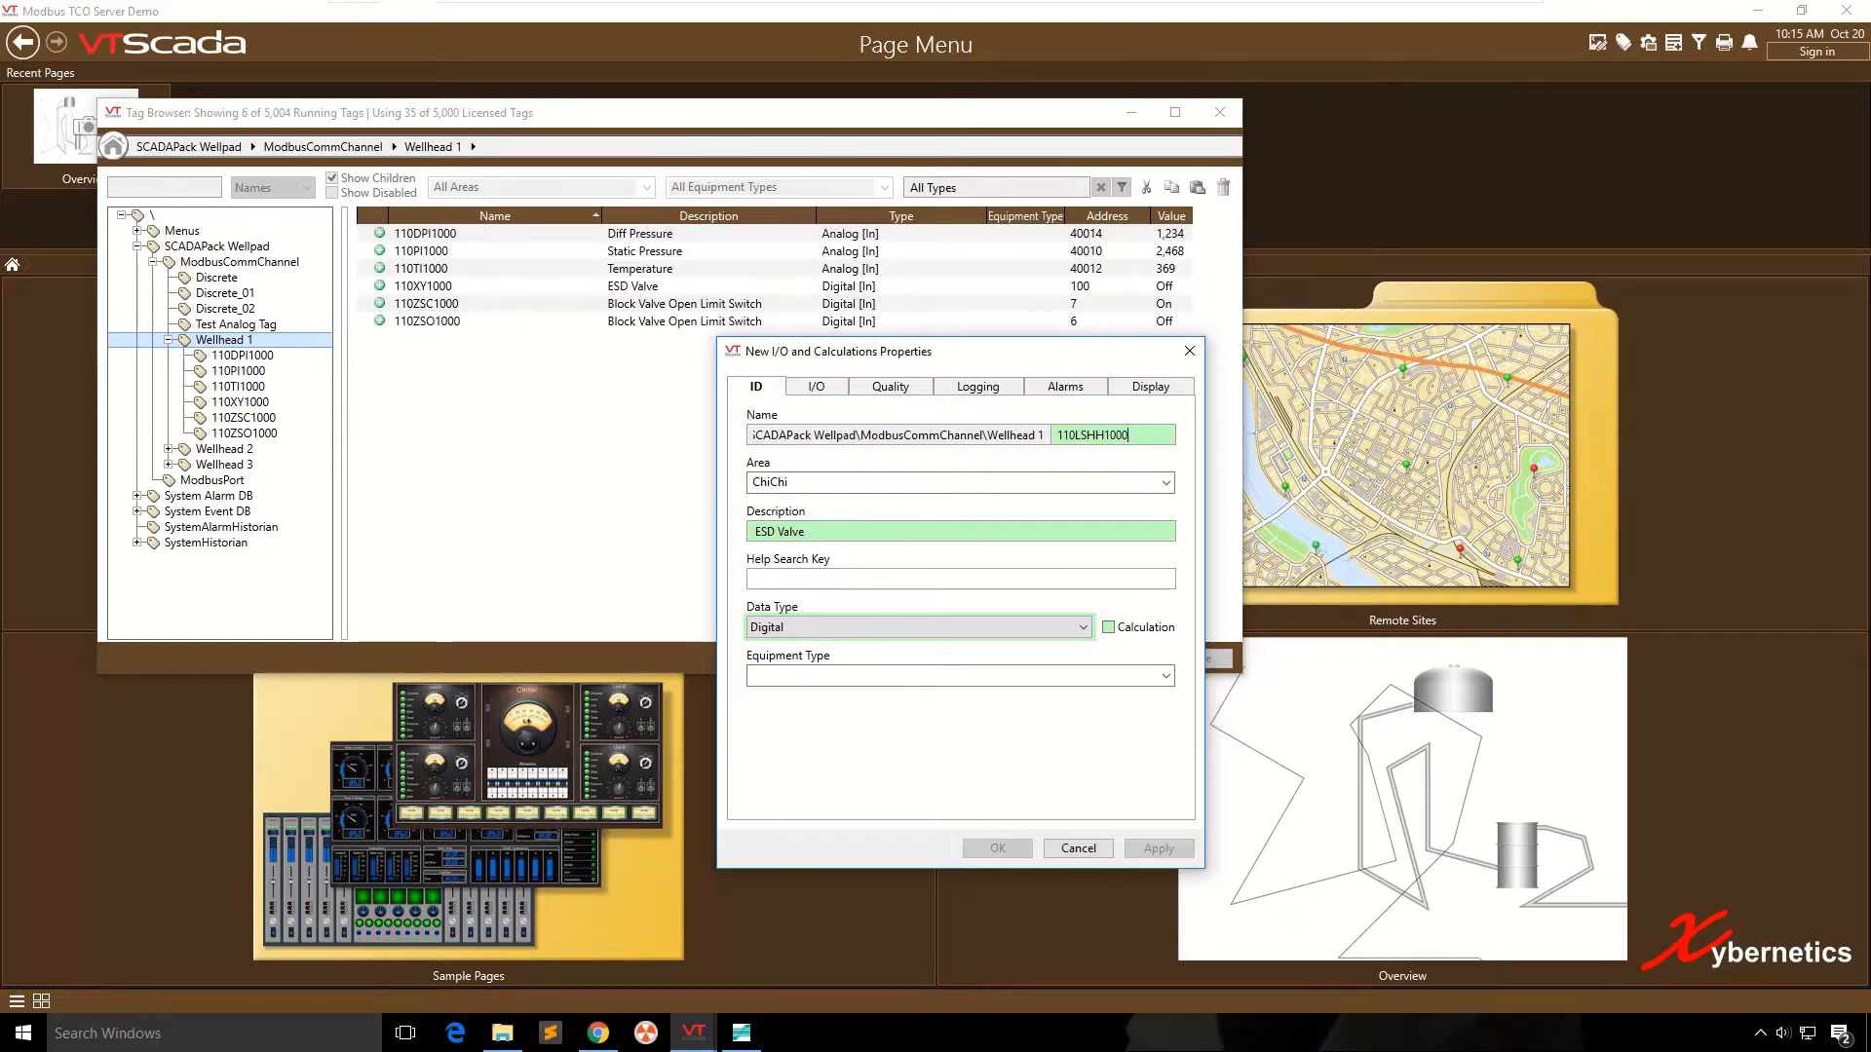
pyautogui.press('Tab')
pyautogui.write('Level Switch High High Alarm')
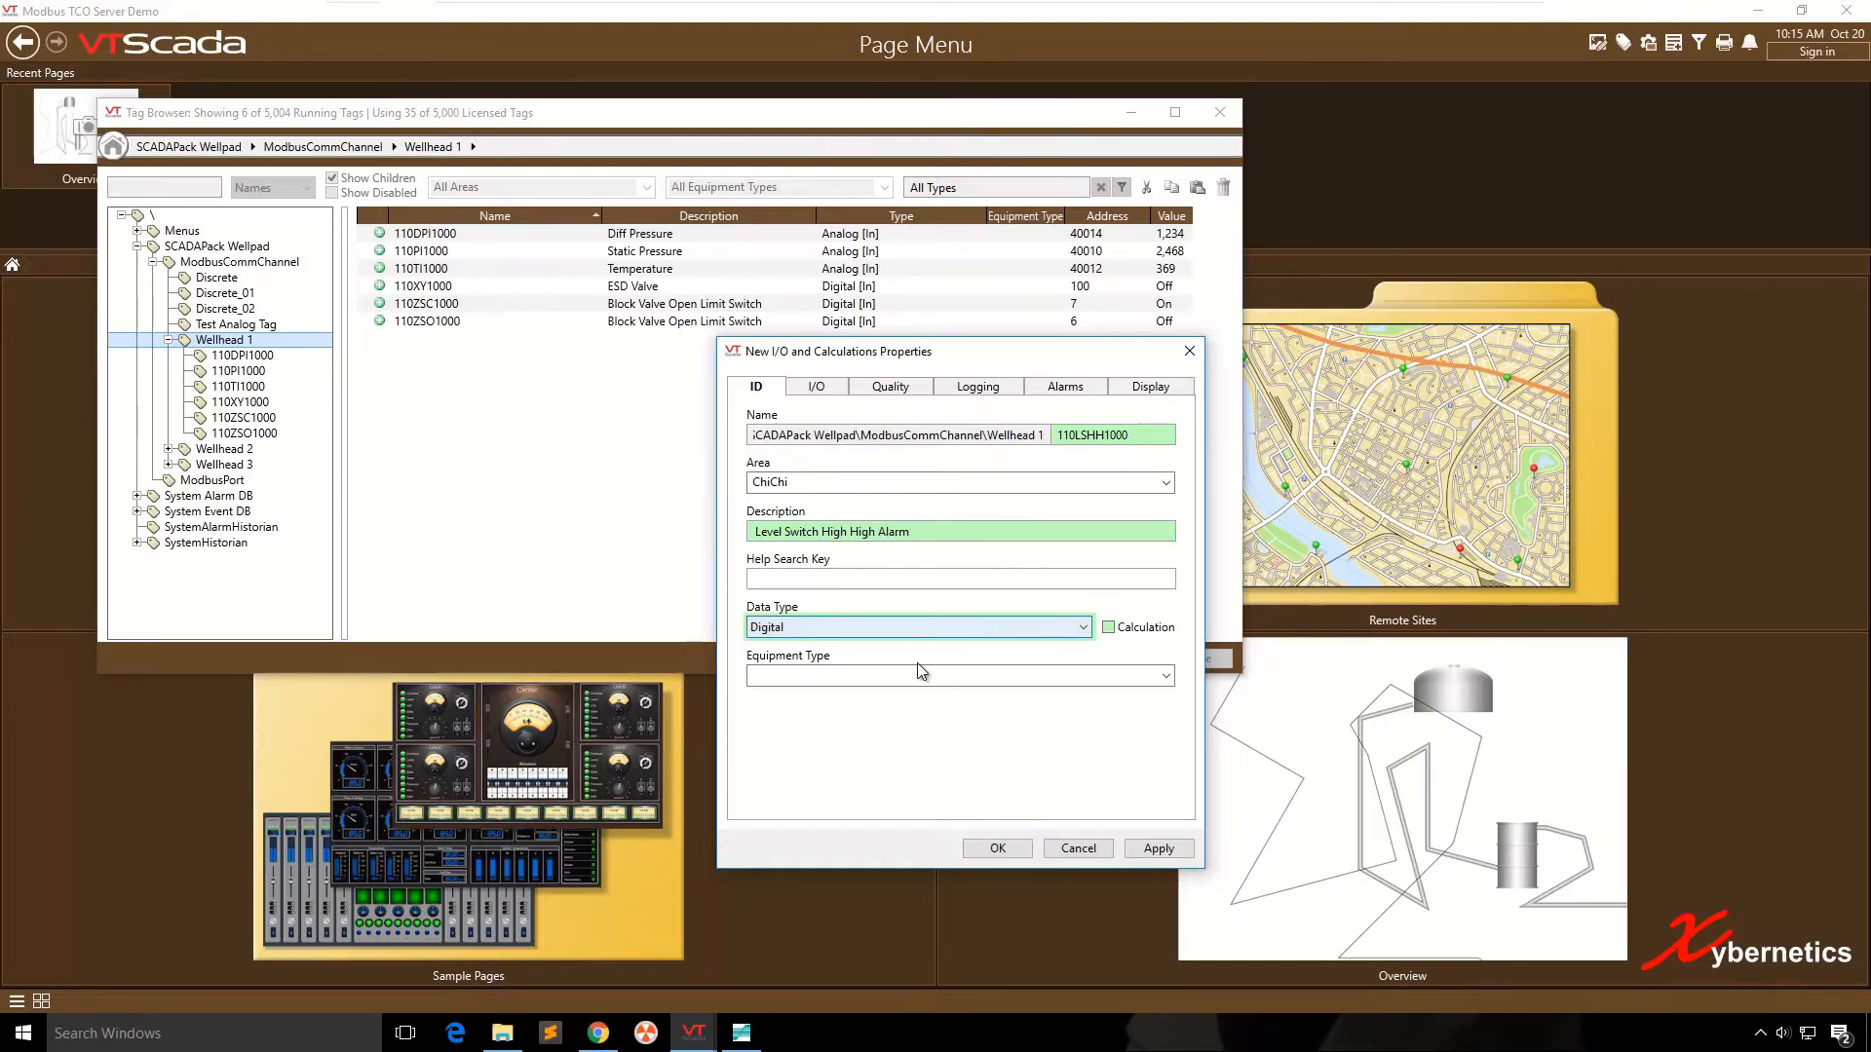
pyautogui.hotkey('alt', 'Down')
pyautogui.click(919, 675)
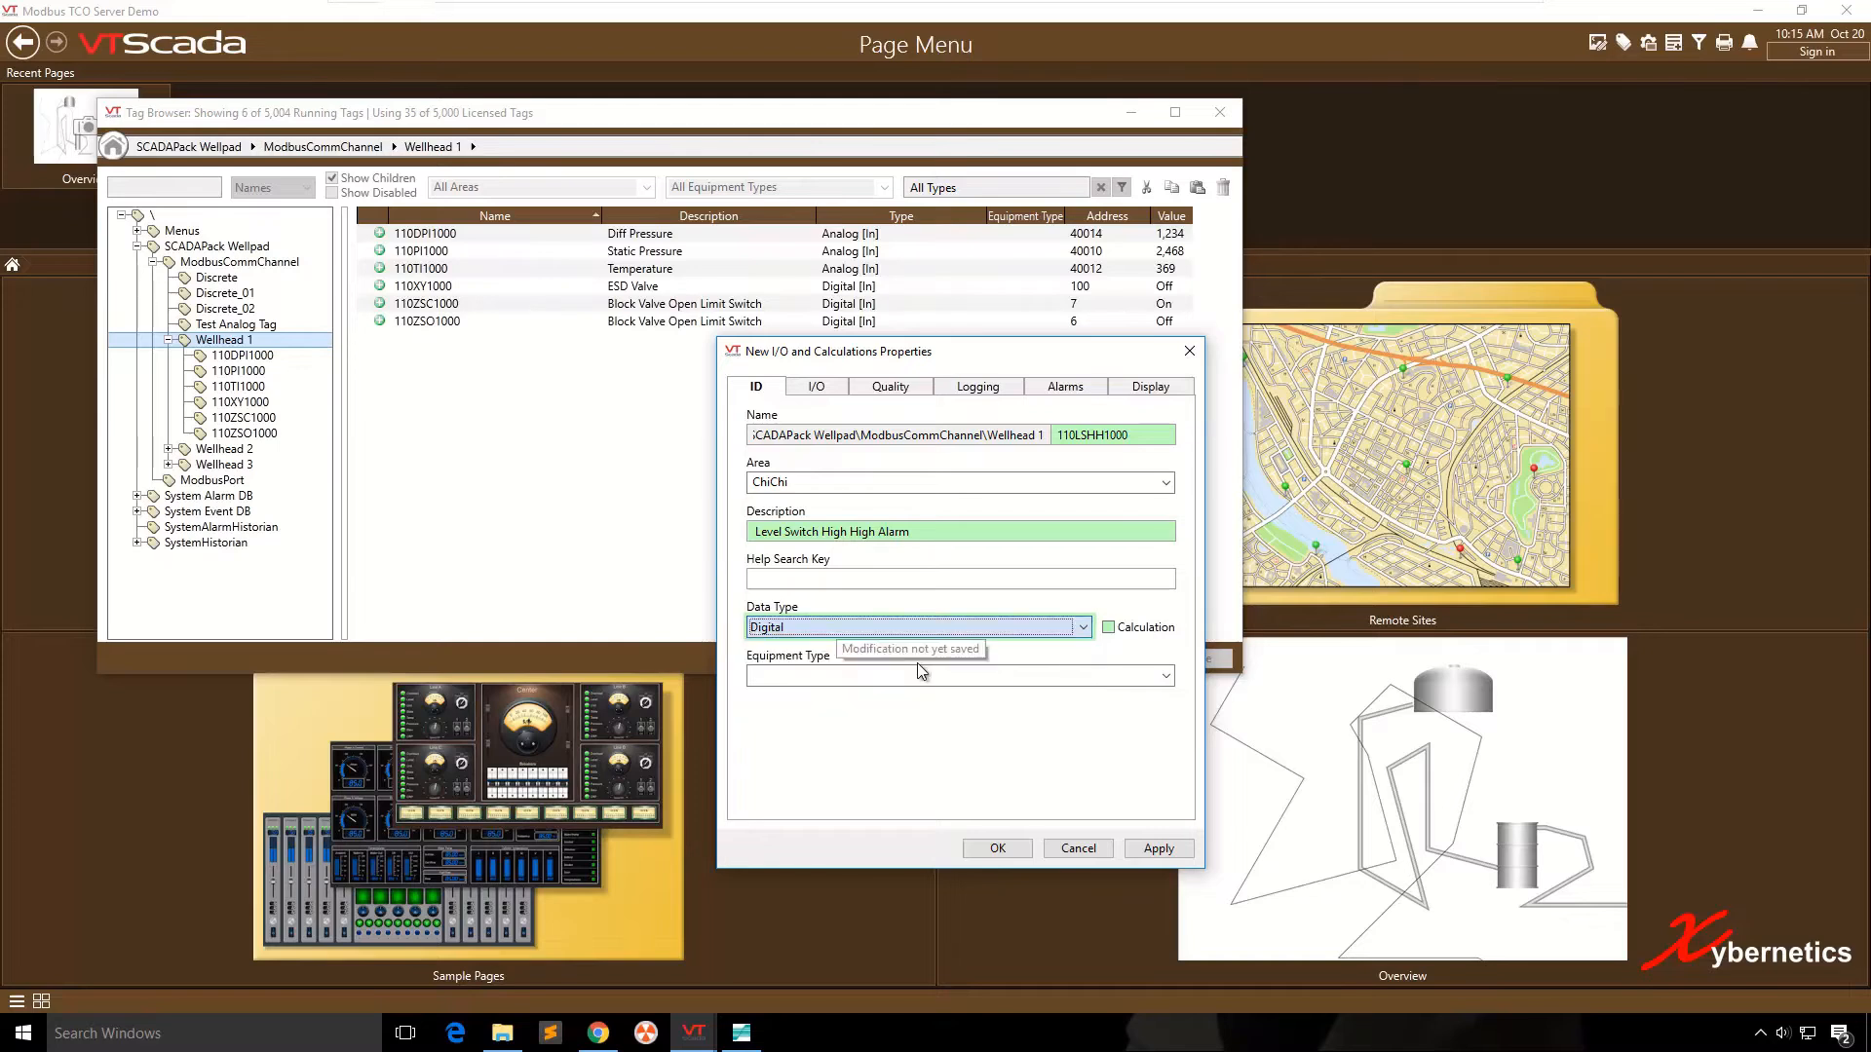
# - Set the tag's read address to 10, leaving the quality and logging settings at their defaults
pyautogui.hotkey('ctrl', 'Tab')
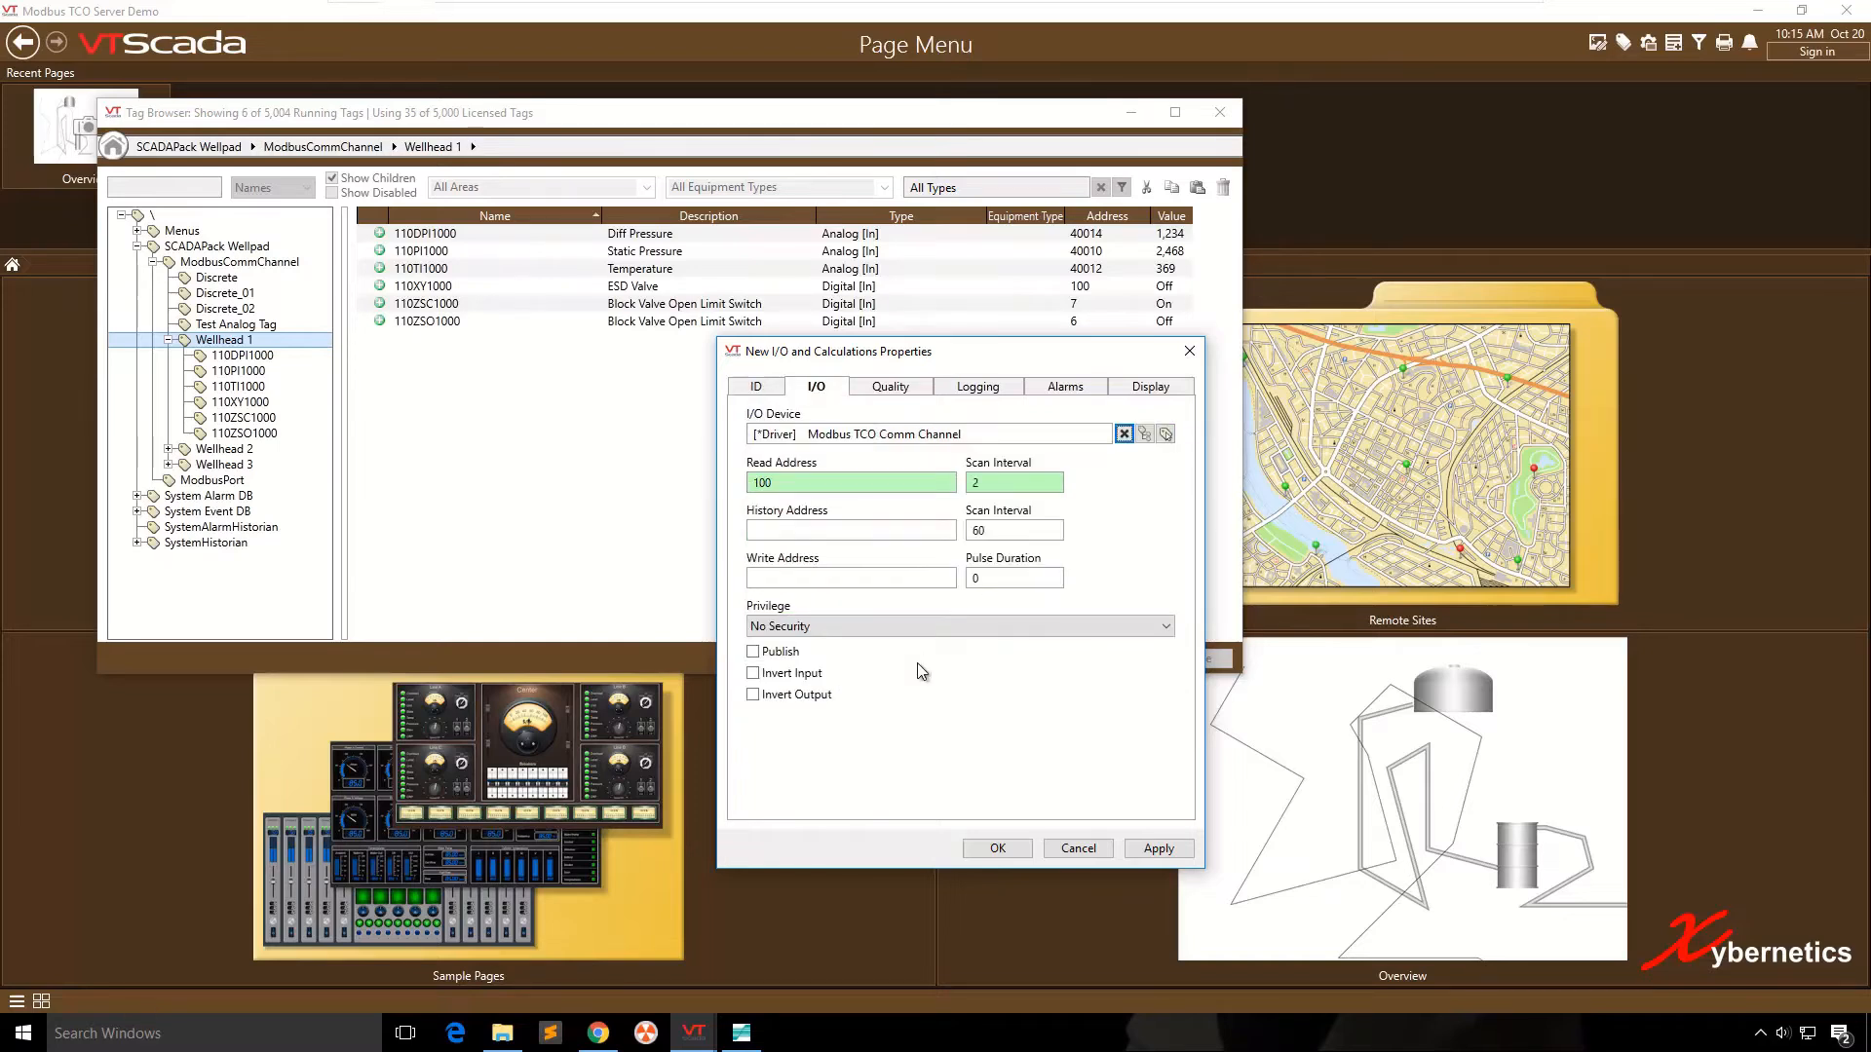
pyautogui.press('Tab')
pyautogui.write('10')
pyautogui.hotkey('ctrl', 'Tab')
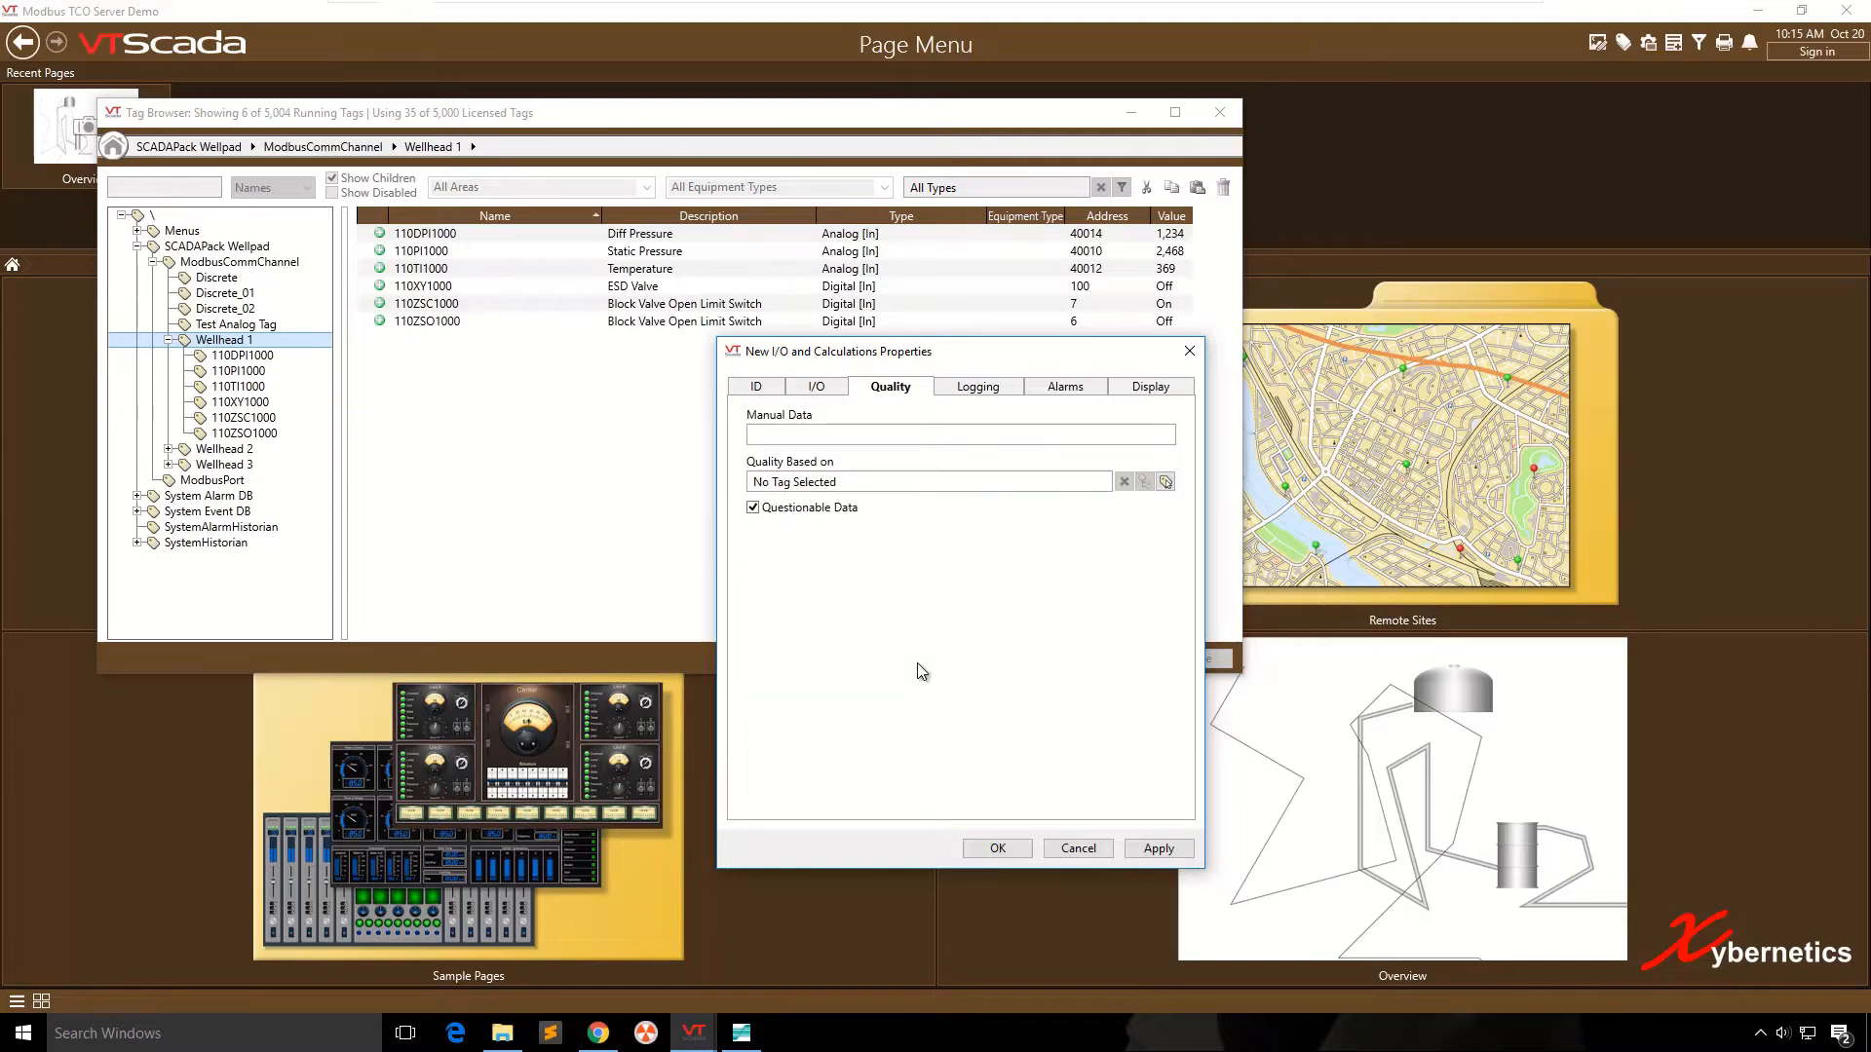
pyautogui.hotkey('ctrl', 'Tab')
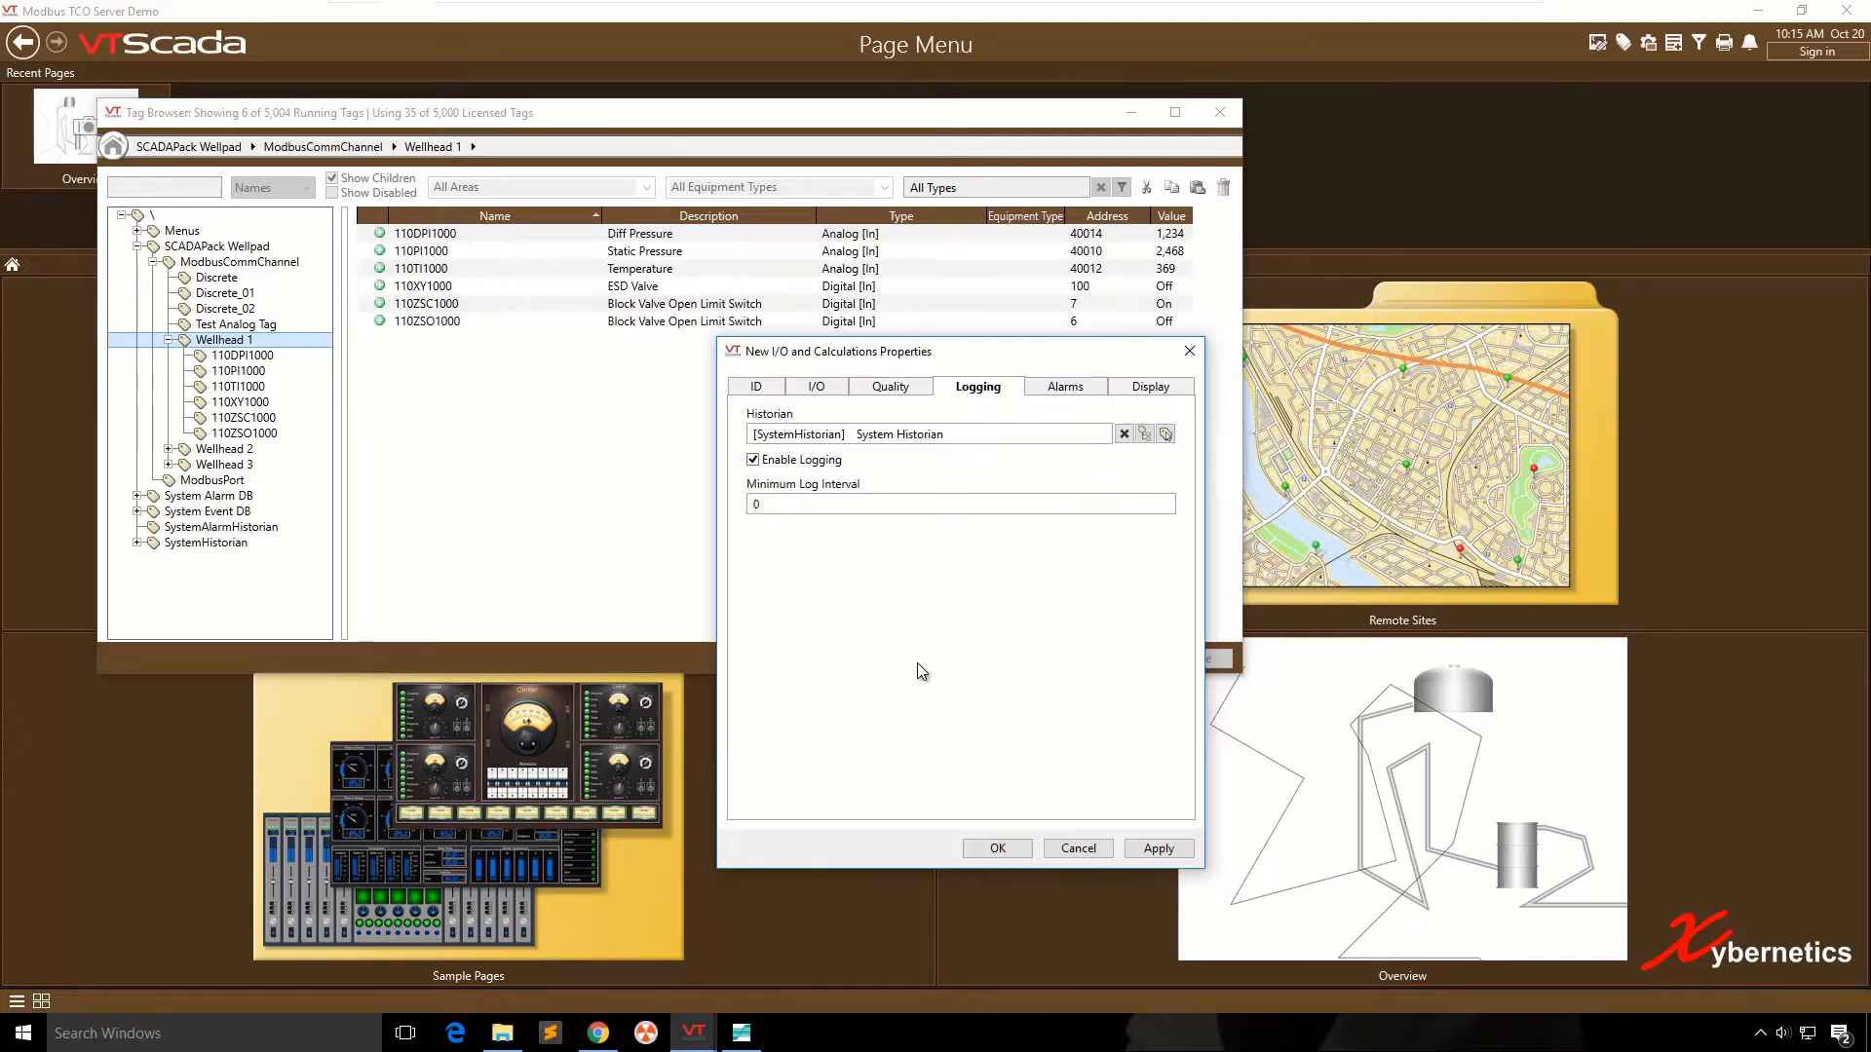
# - Set the priority of the tag's State Alarm to [1] Critical
pyautogui.hotkey('ctrl', 'Tab')
pyautogui.hotkey('alt', 'Down')
pyautogui.press('Escape')
pyautogui.press('Tab')
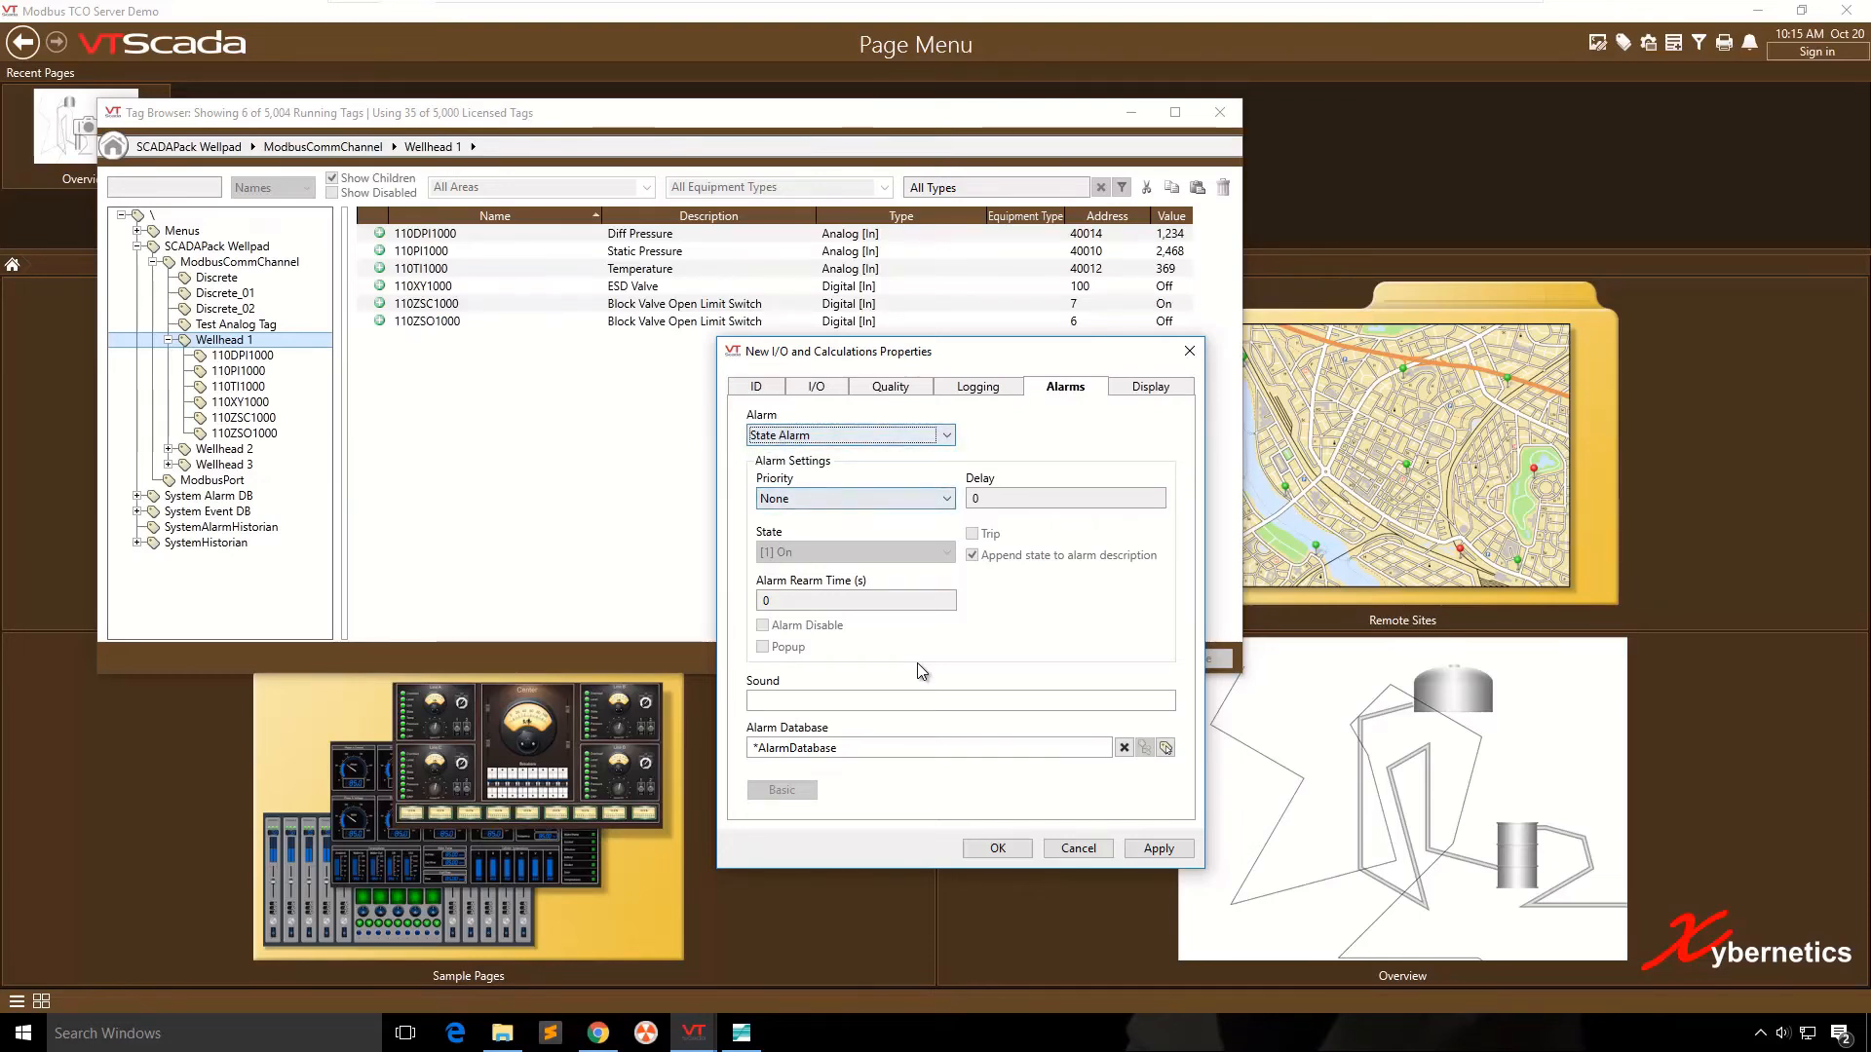
pyautogui.hotkey('alt', 'Down')
pyautogui.press('Down')
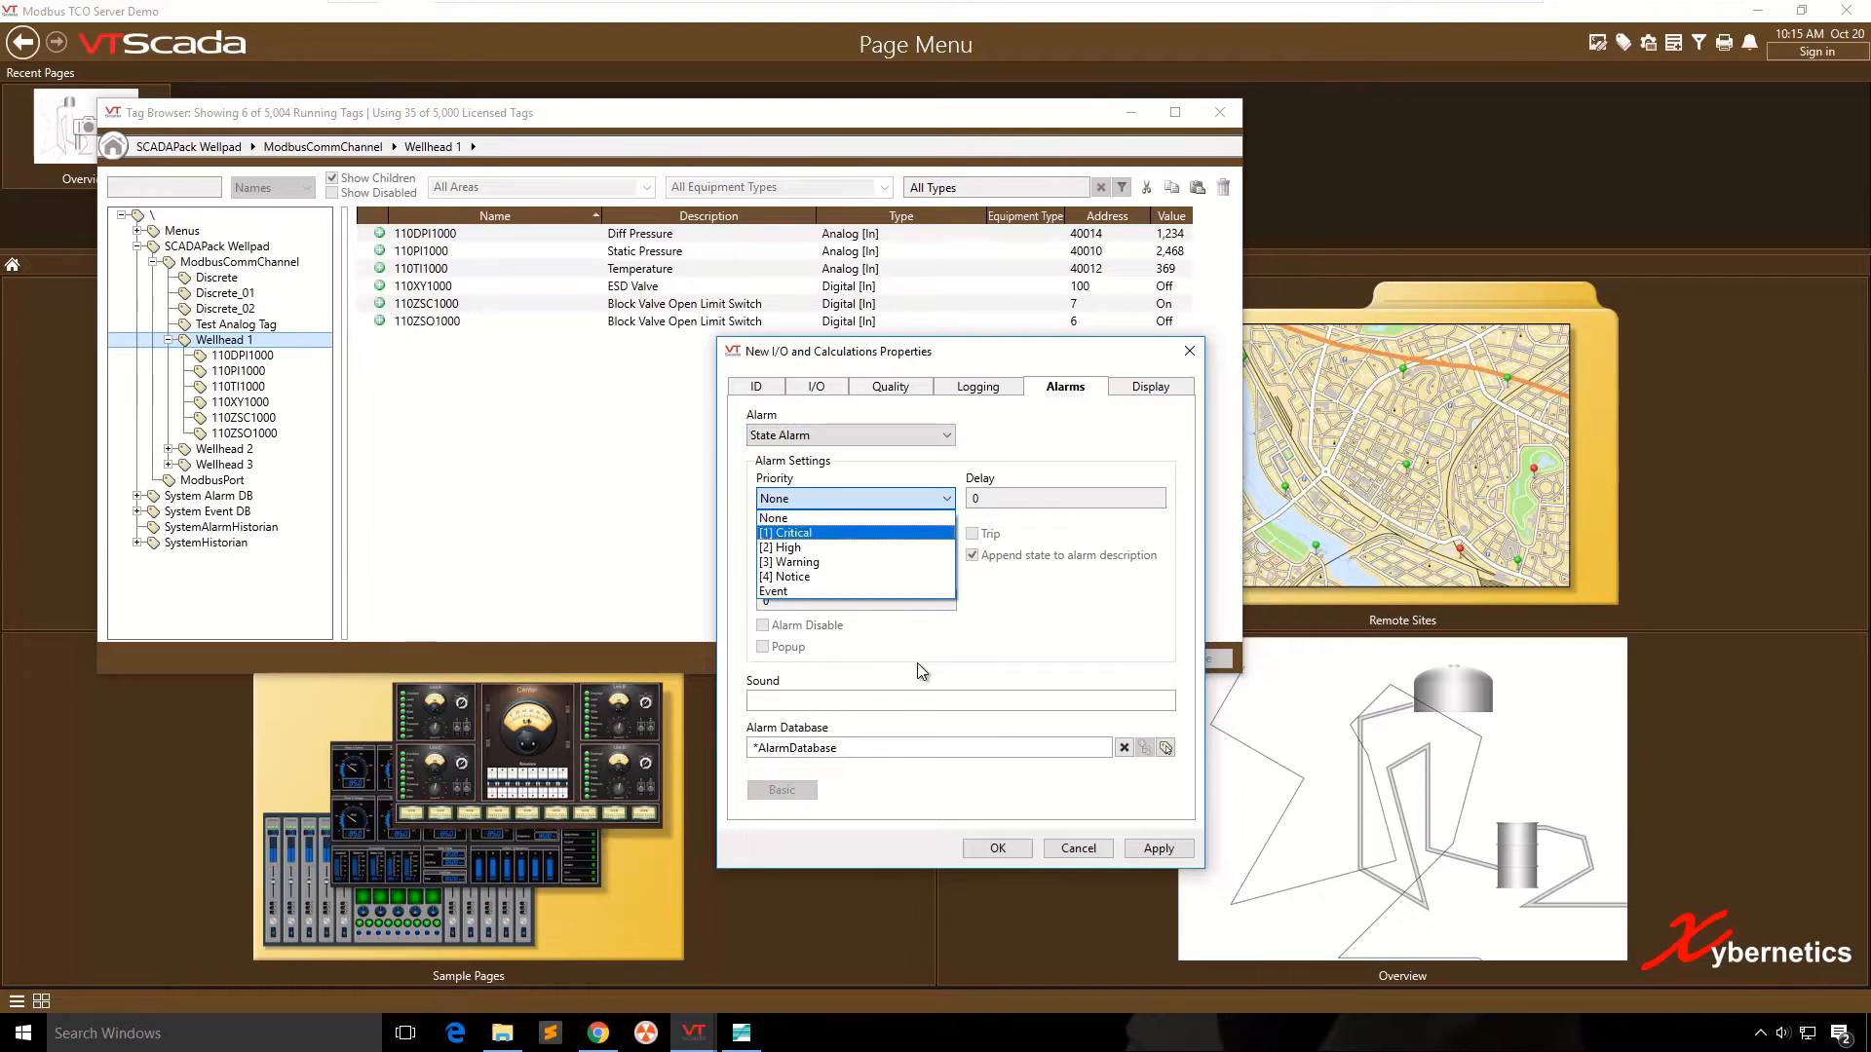
pyautogui.press('Down')
pyautogui.press('Up')
pyautogui.press('Return')
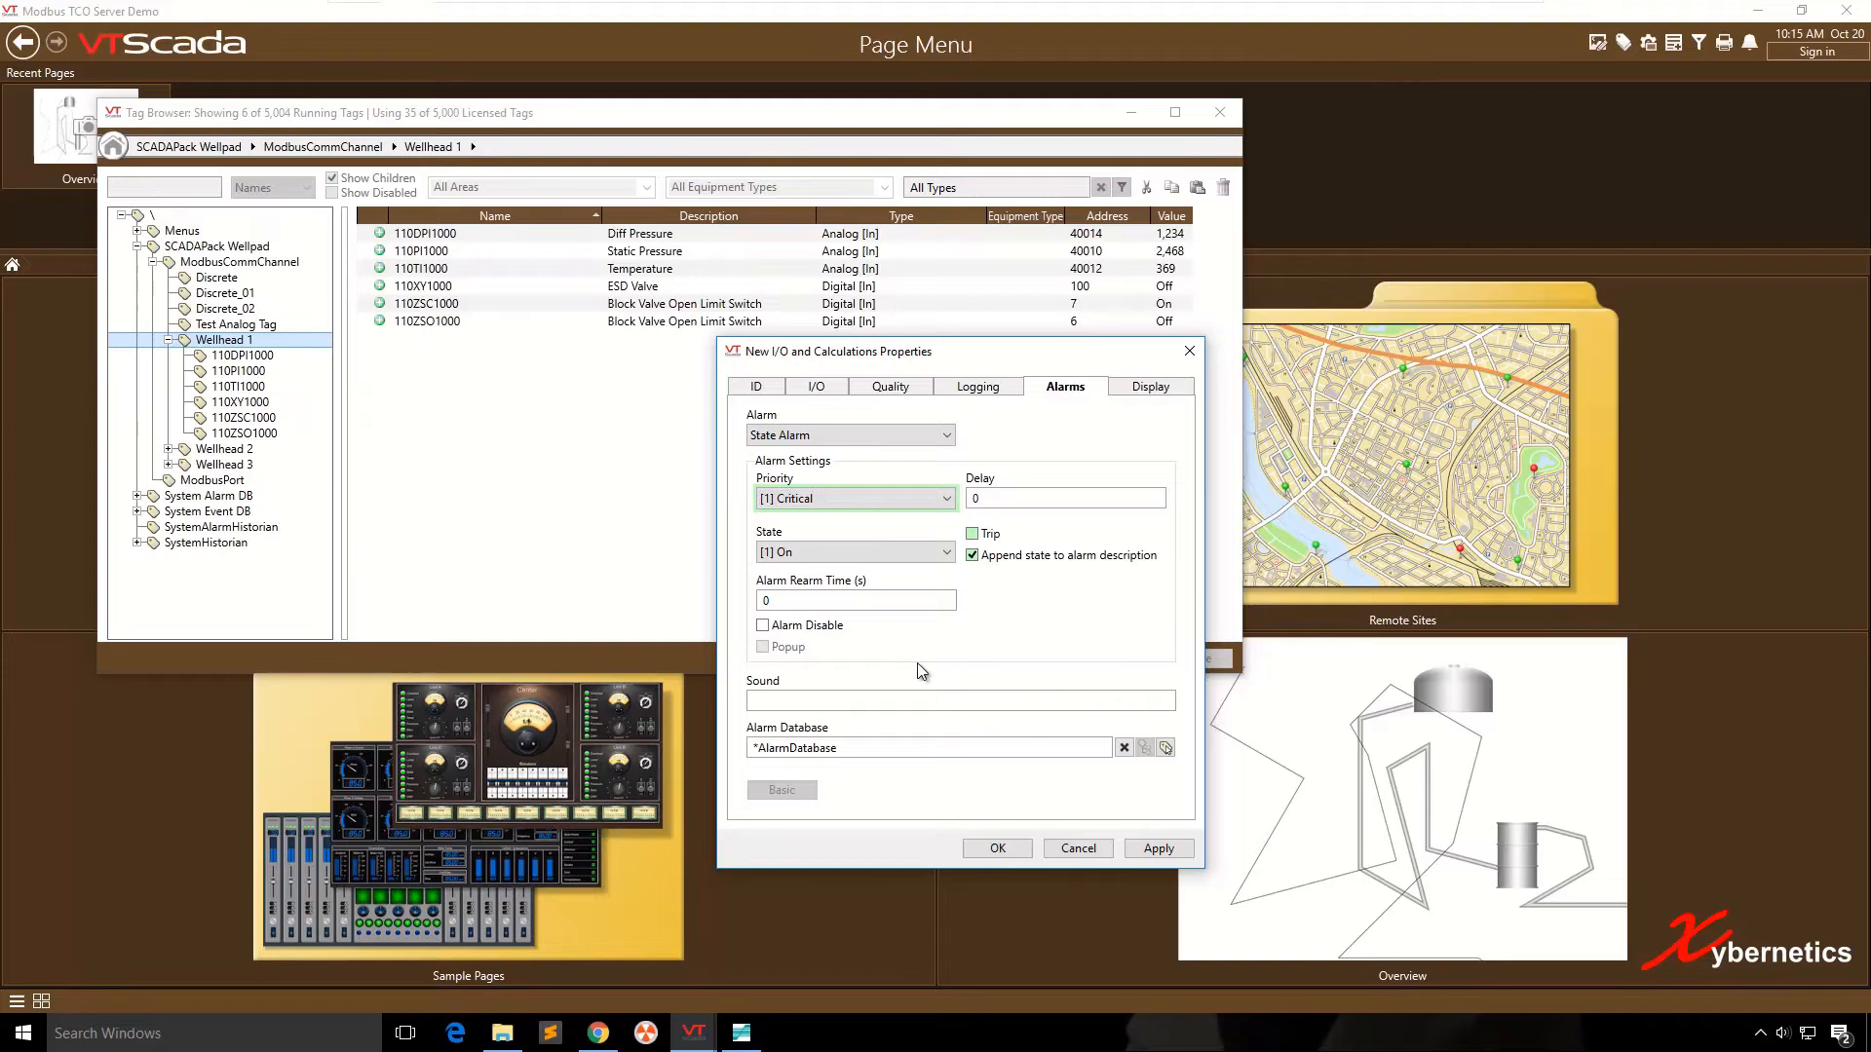
pyautogui.press('Tab')
pyautogui.write('2')
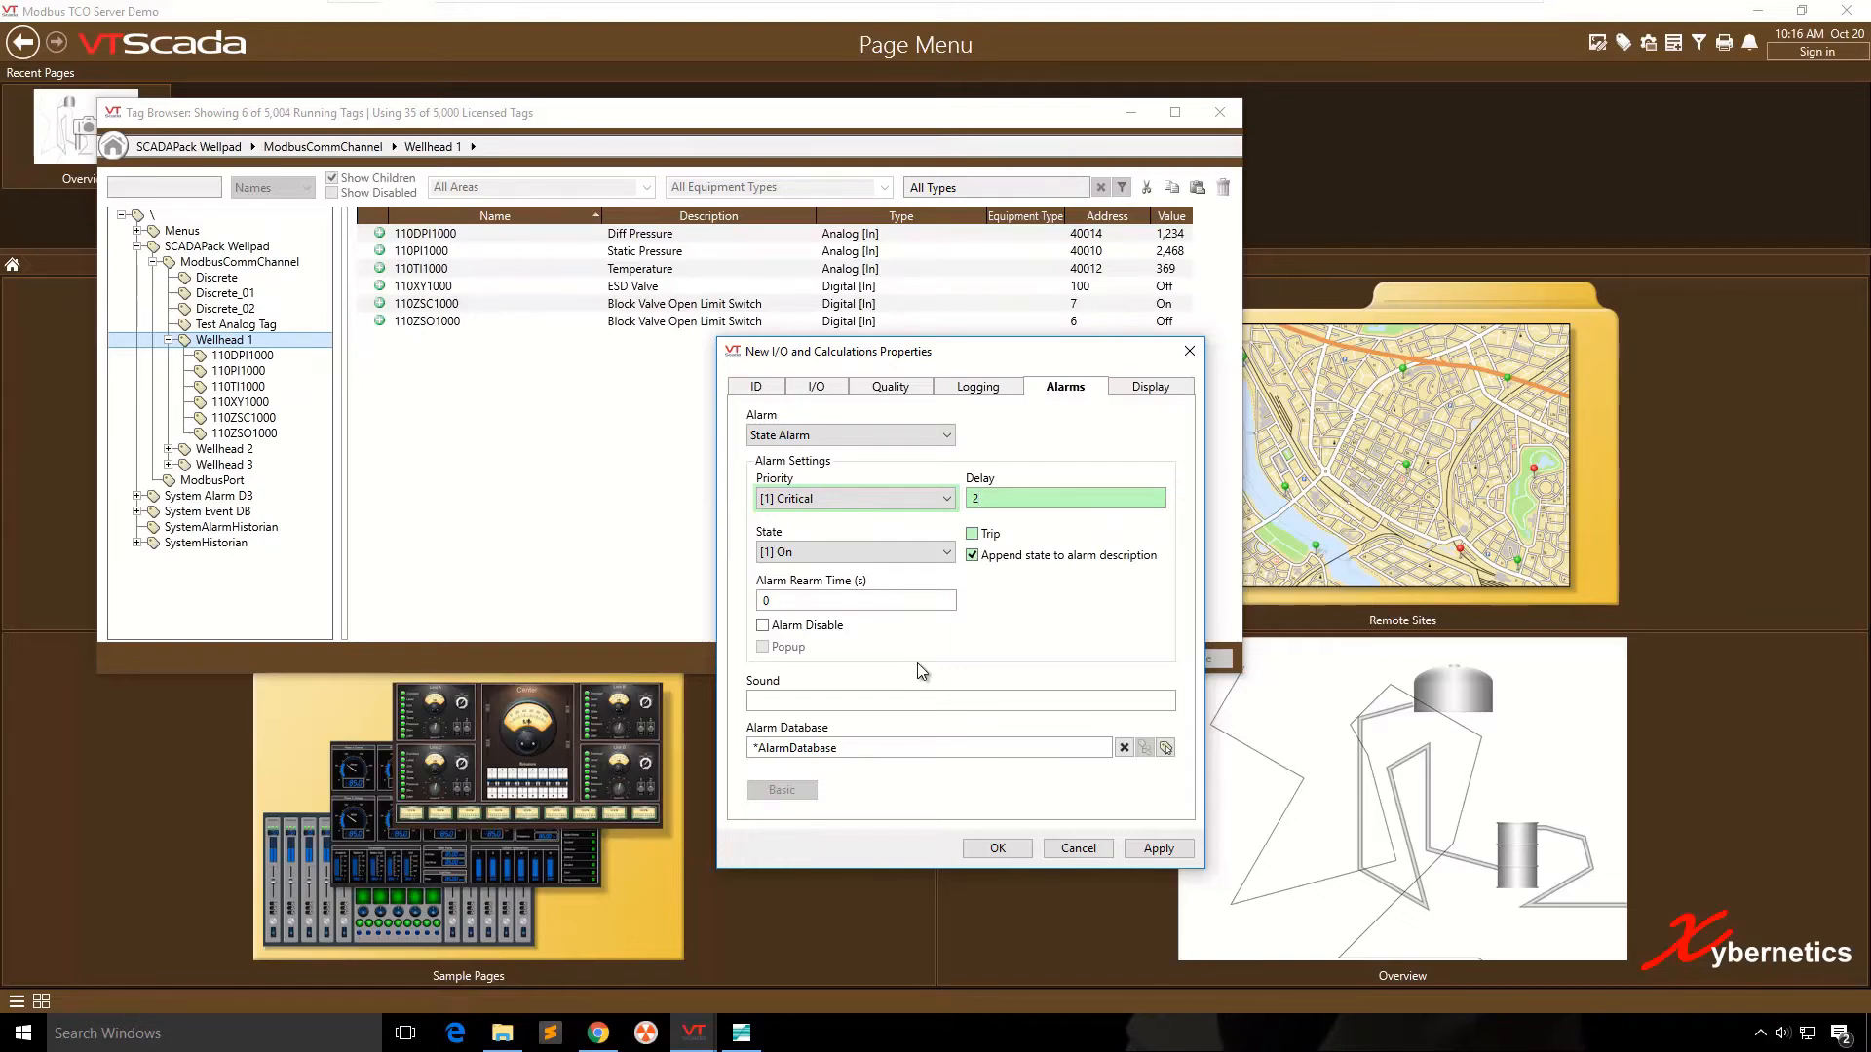
pyautogui.press('Tab')
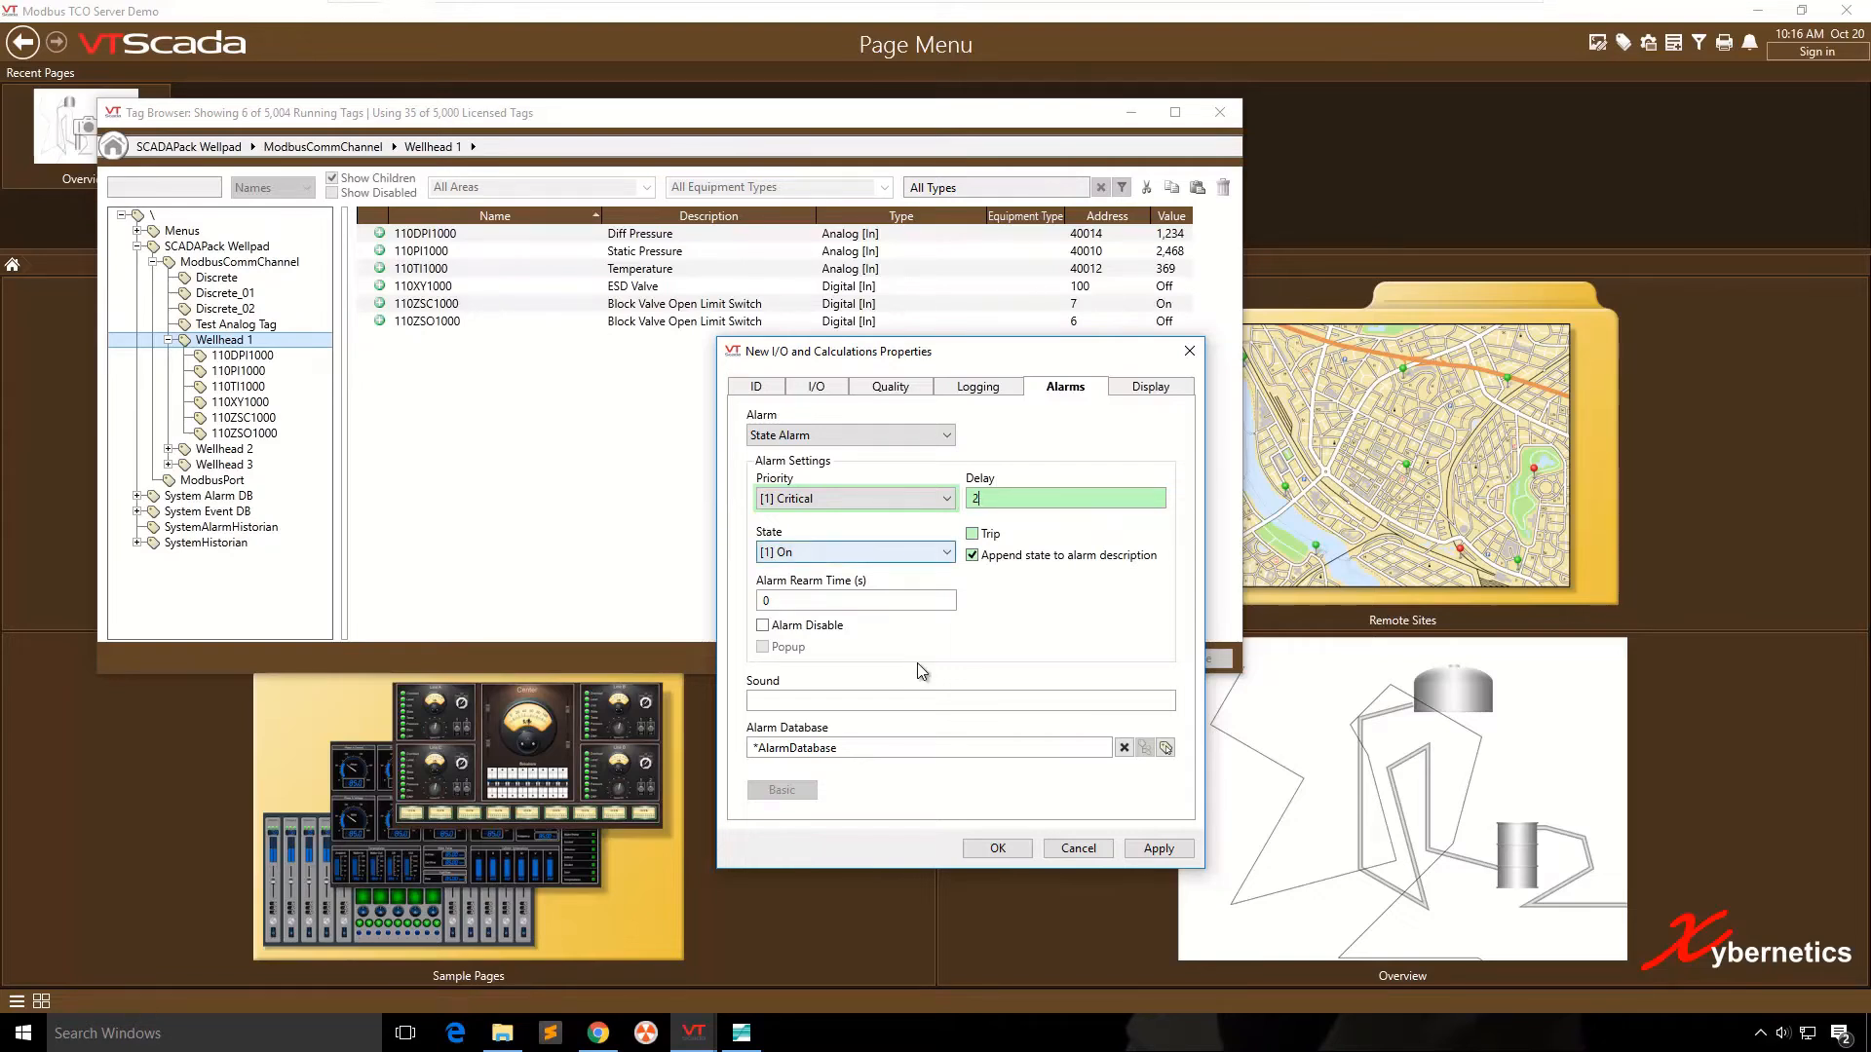
pyautogui.hotkey('shift', 'Tab')
pyautogui.hotkey('shift', 'Tab')
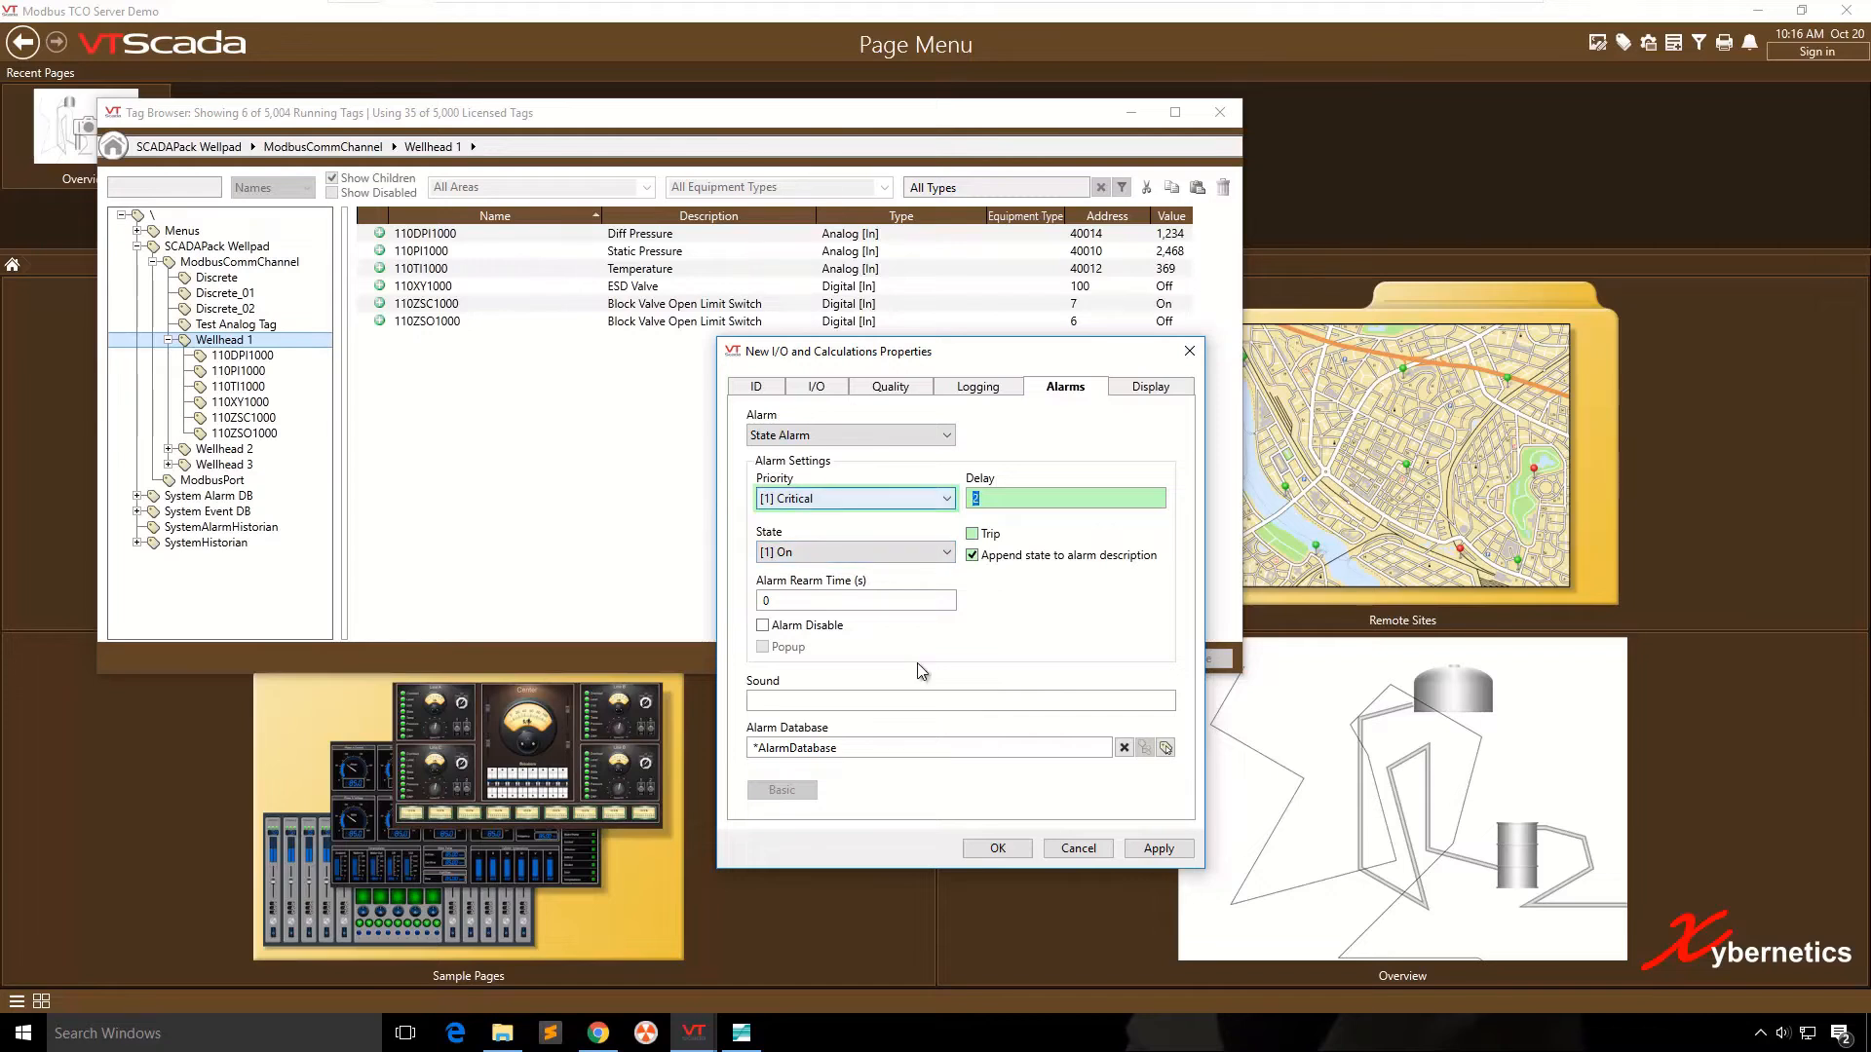
pyautogui.press('Tab')
pyautogui.hotkey('alt', 'Down')
pyautogui.press('Escape')
pyautogui.hotkey('shift', 'Tab')
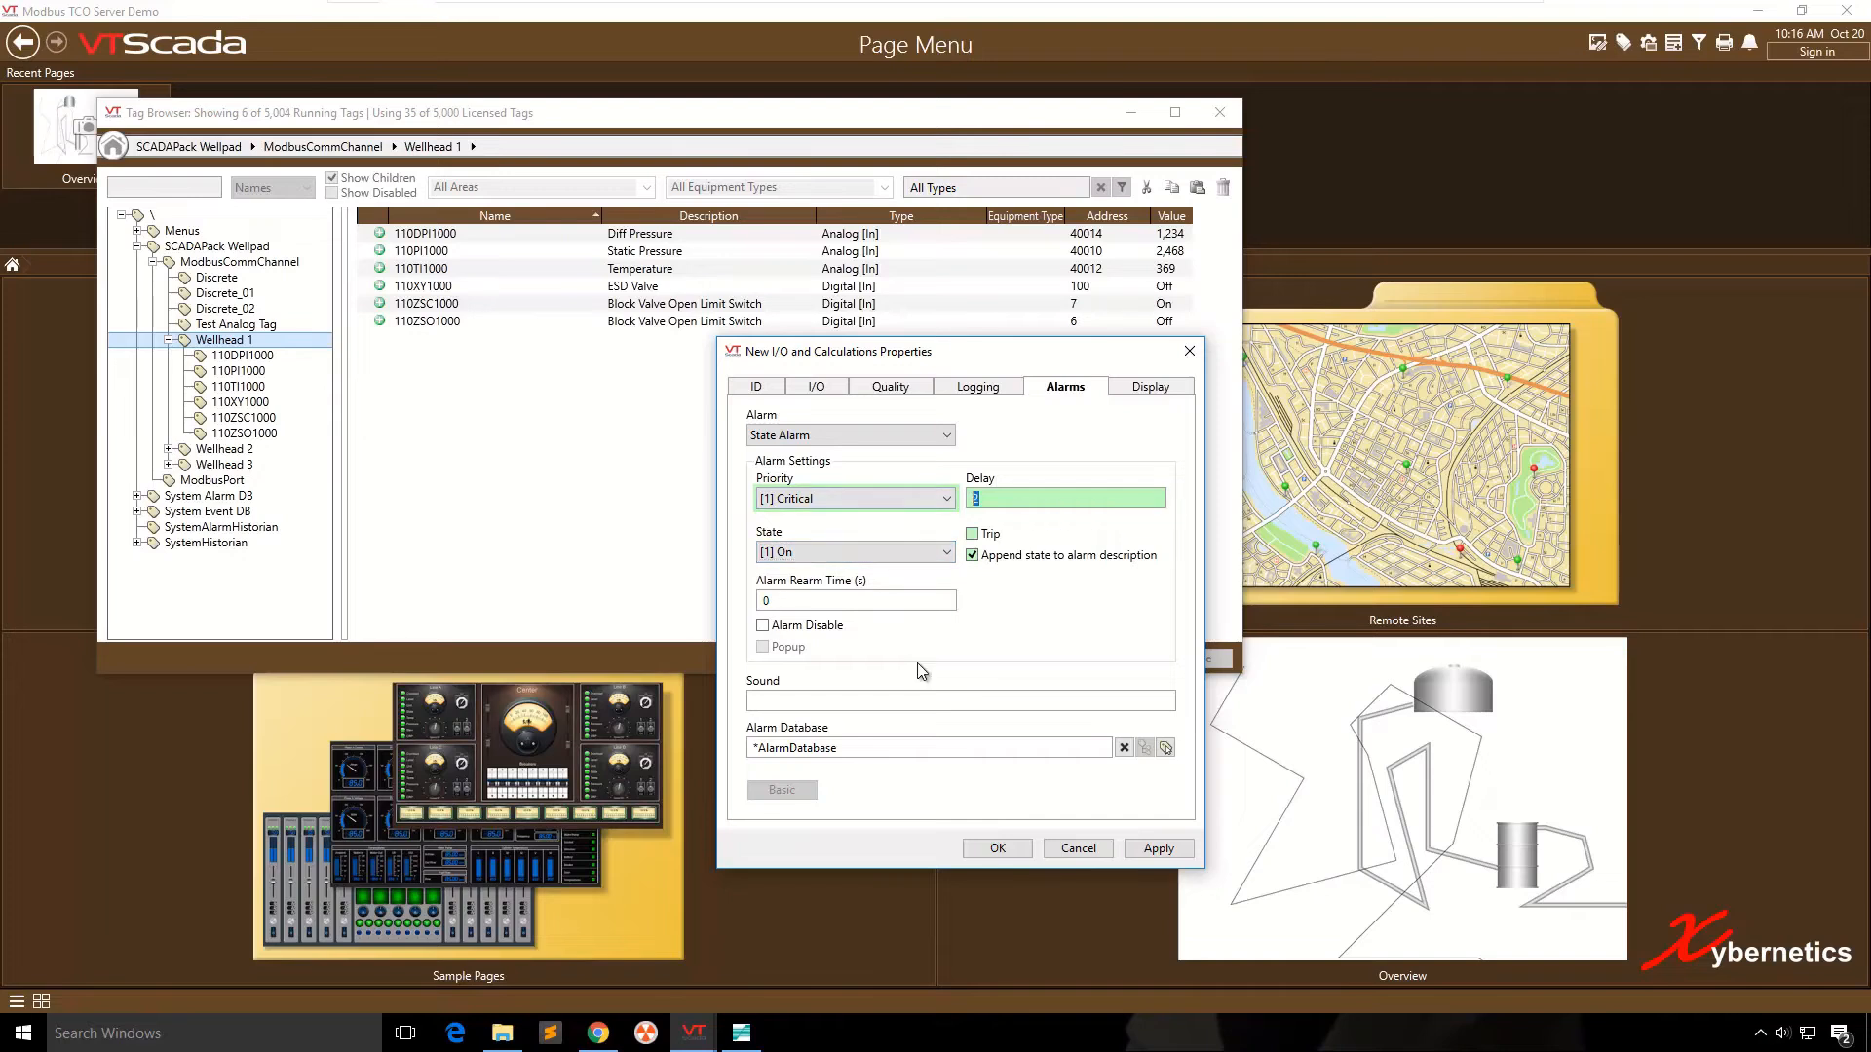
pyautogui.write('0')
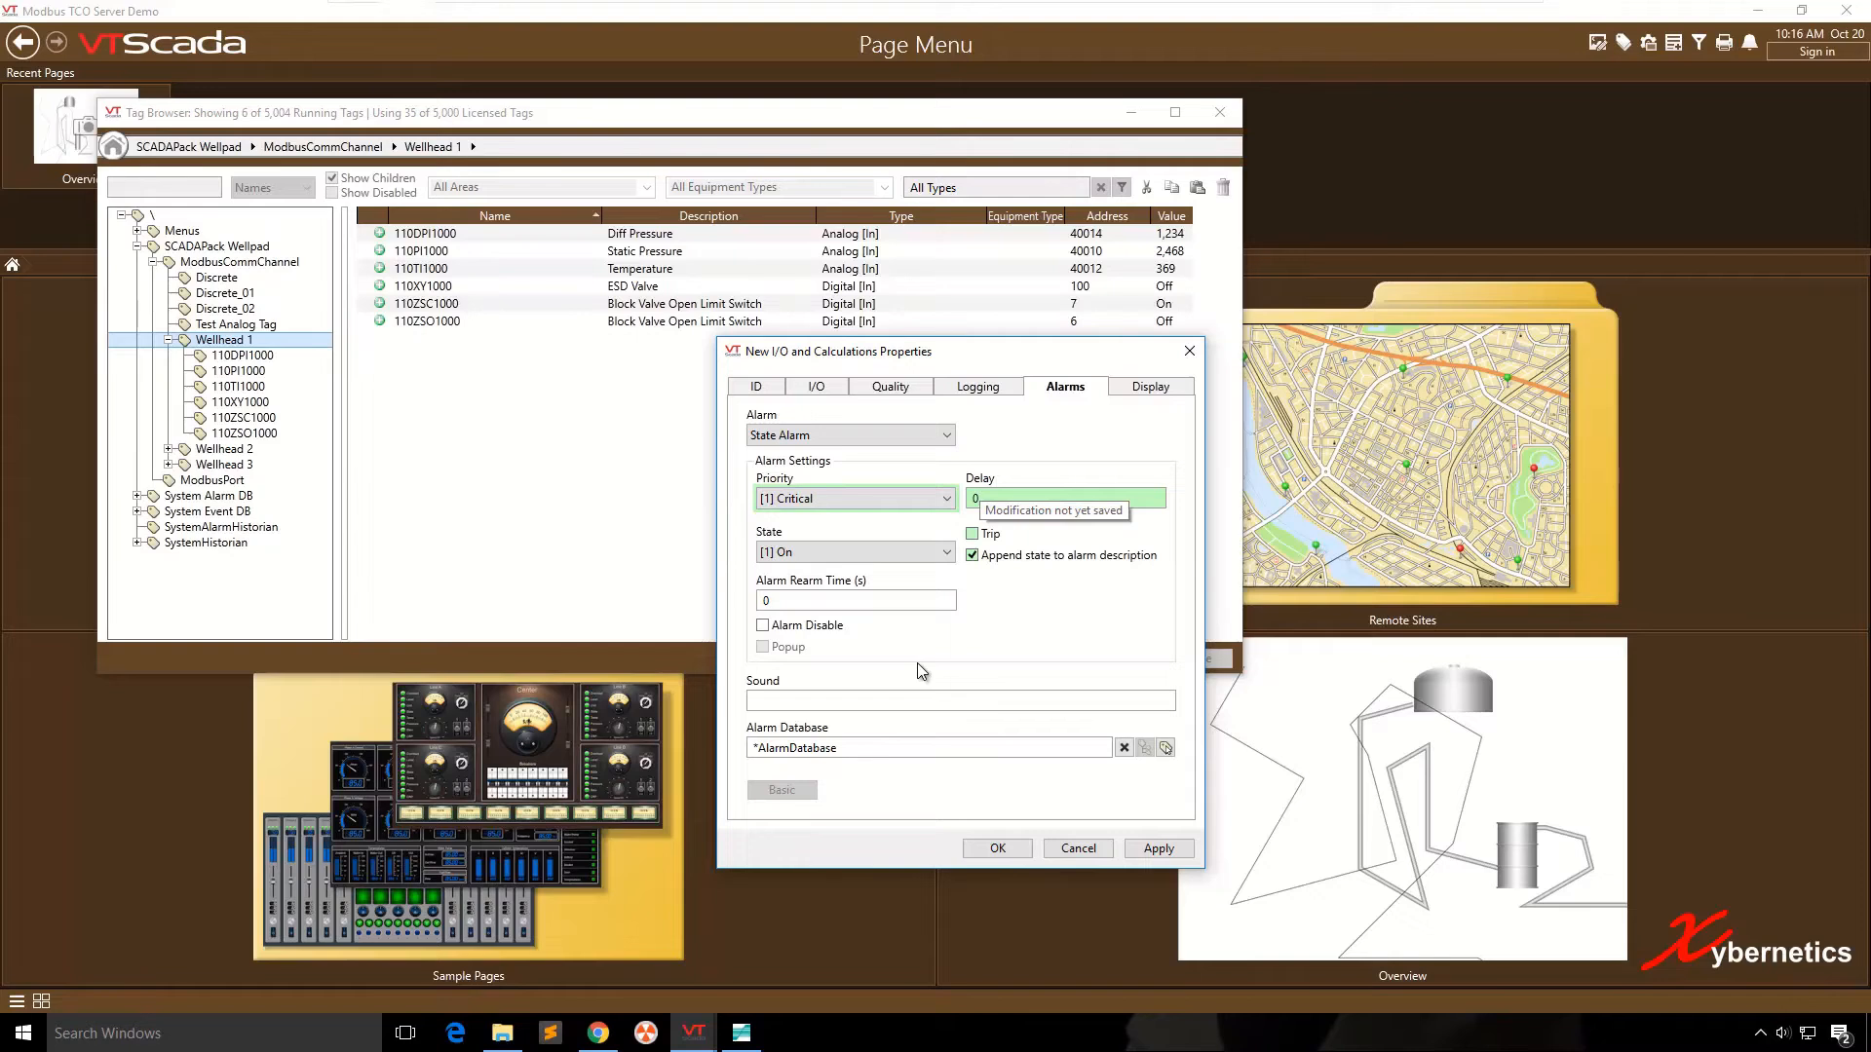
# - Choose [1] On as the state that triggers the alarm
pyautogui.press('Tab')
pyautogui.hotkey('alt', 'Down')
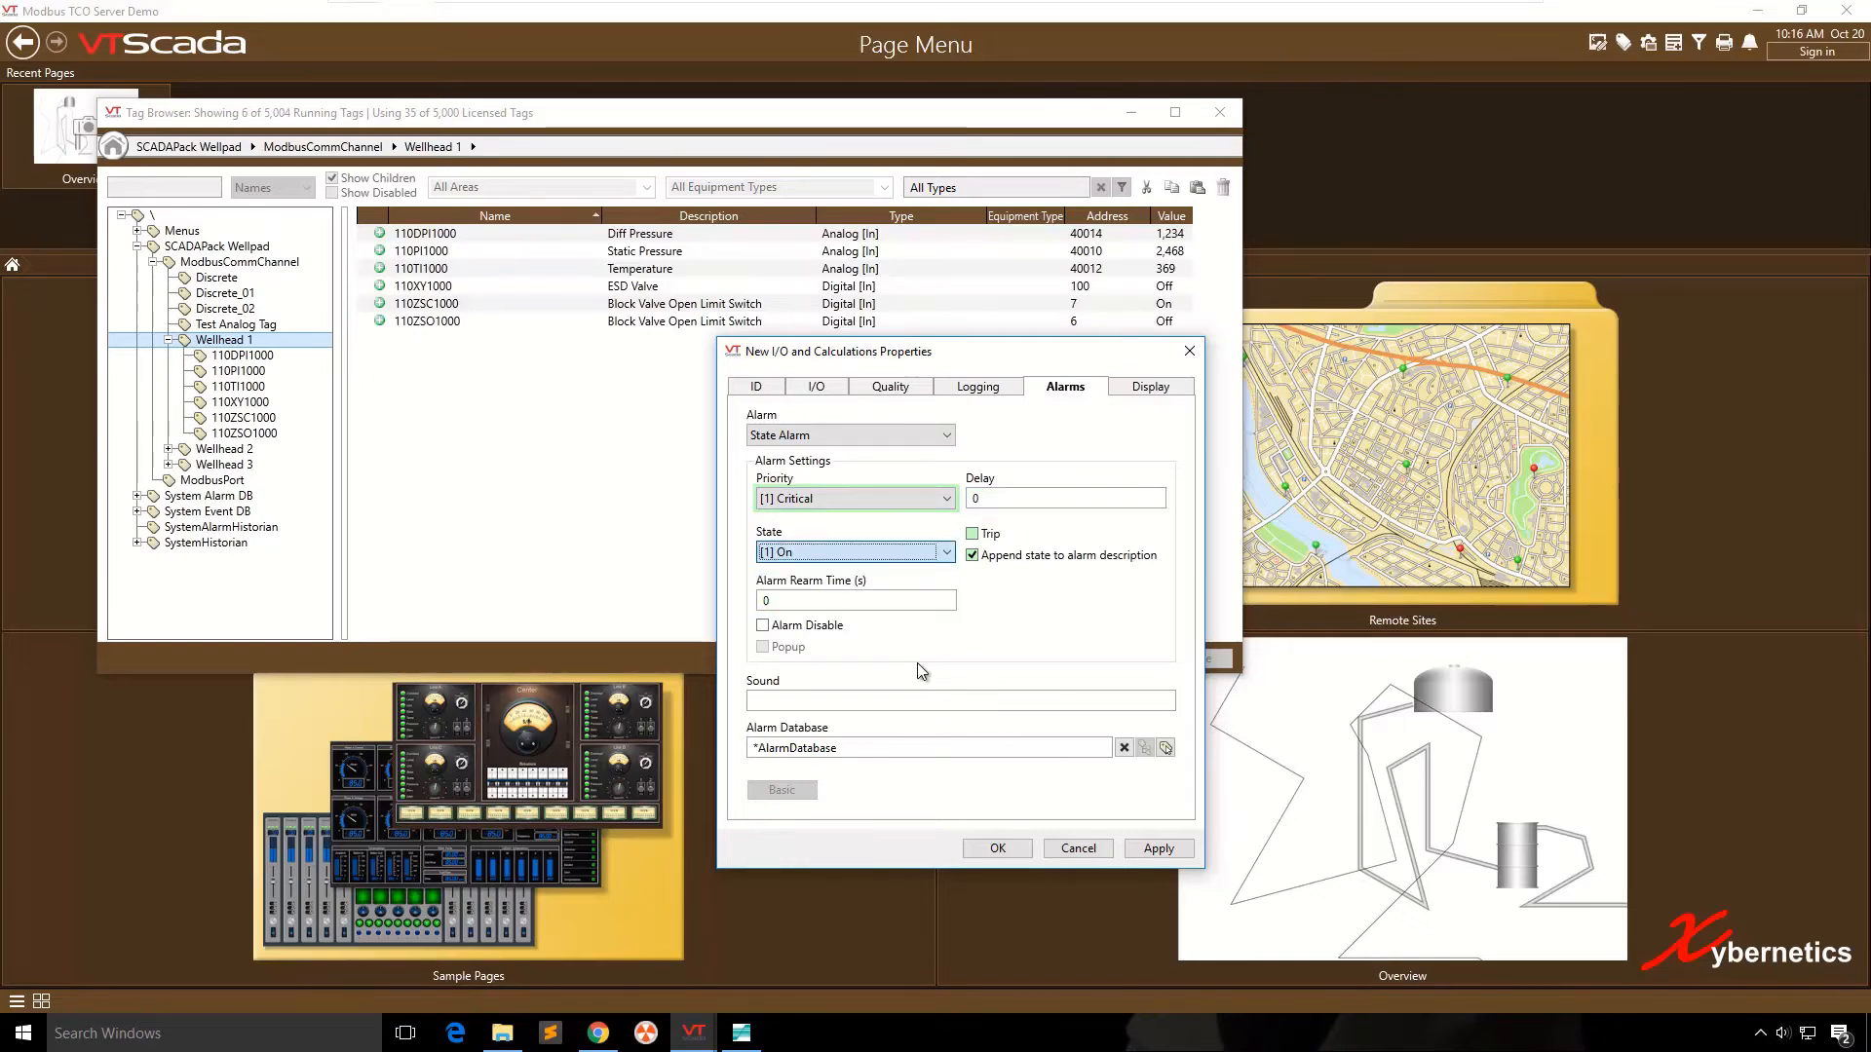
pyautogui.press('Up')
pyautogui.press('Down')
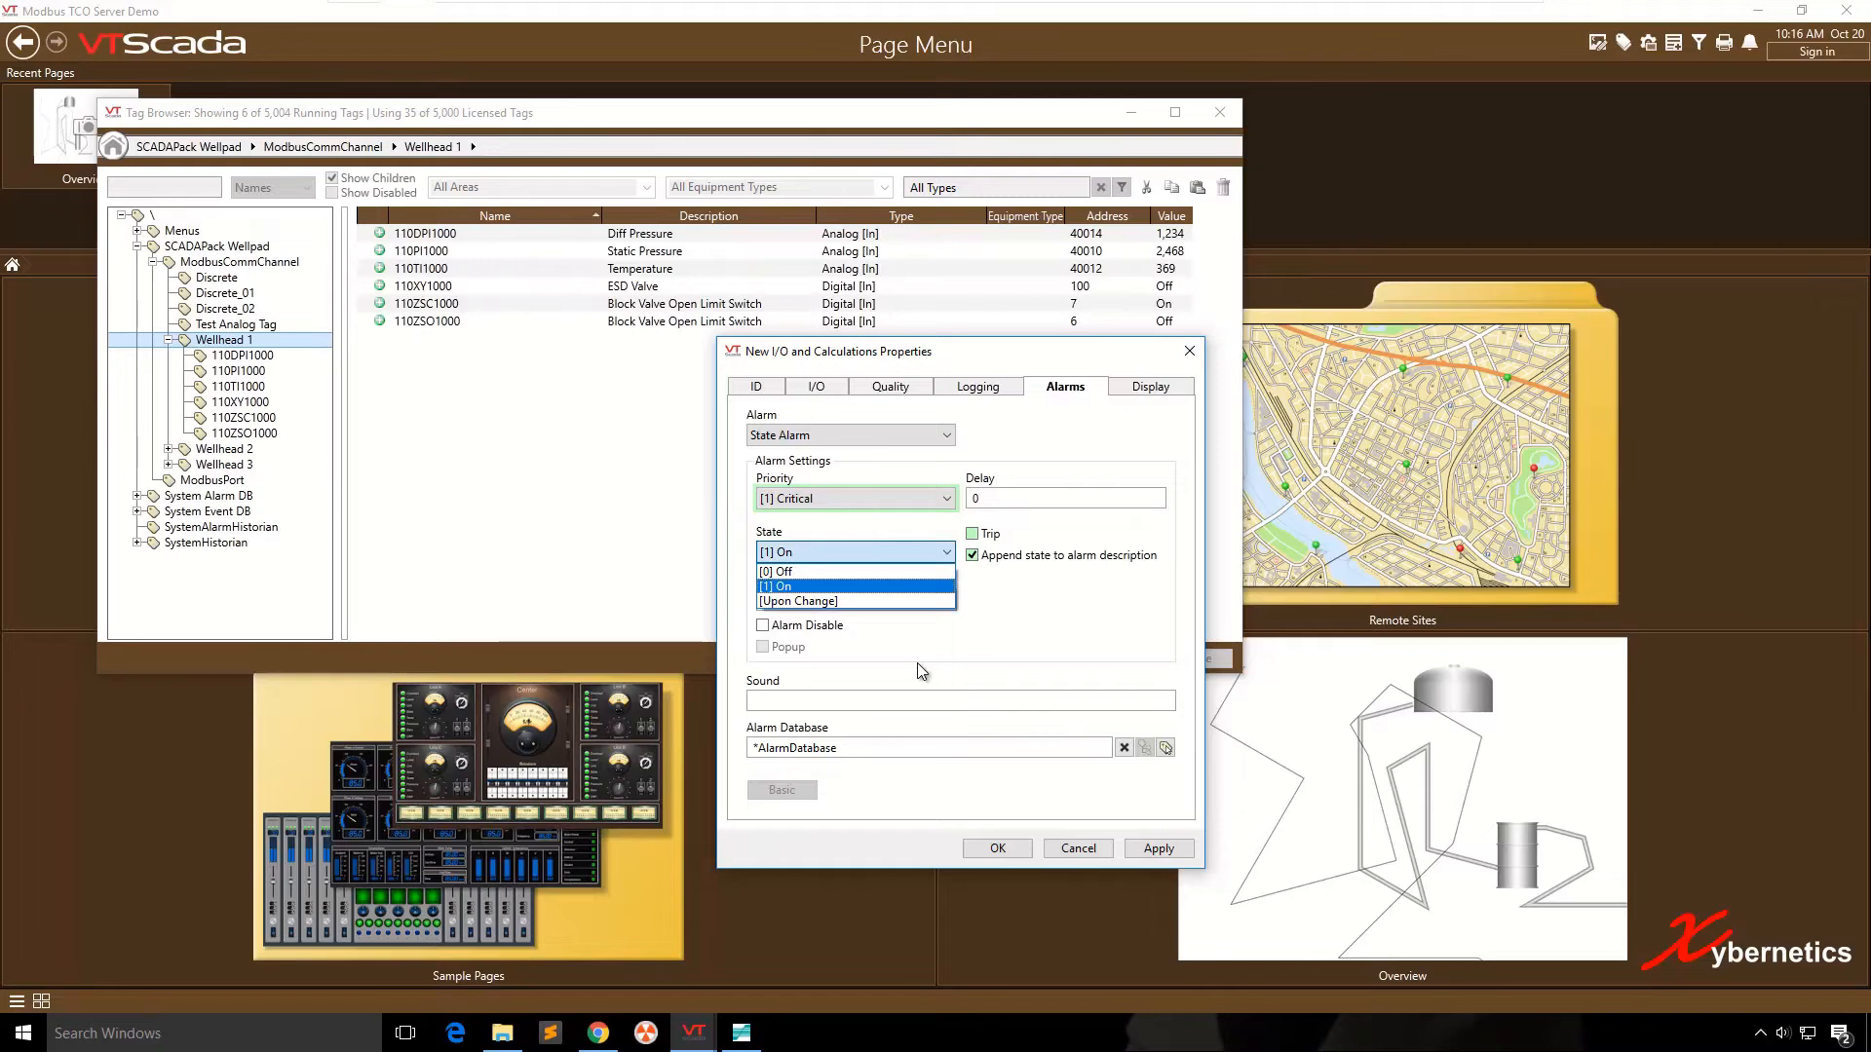
pyautogui.press('Up')
pyautogui.press('Down')
pyautogui.press('Return')
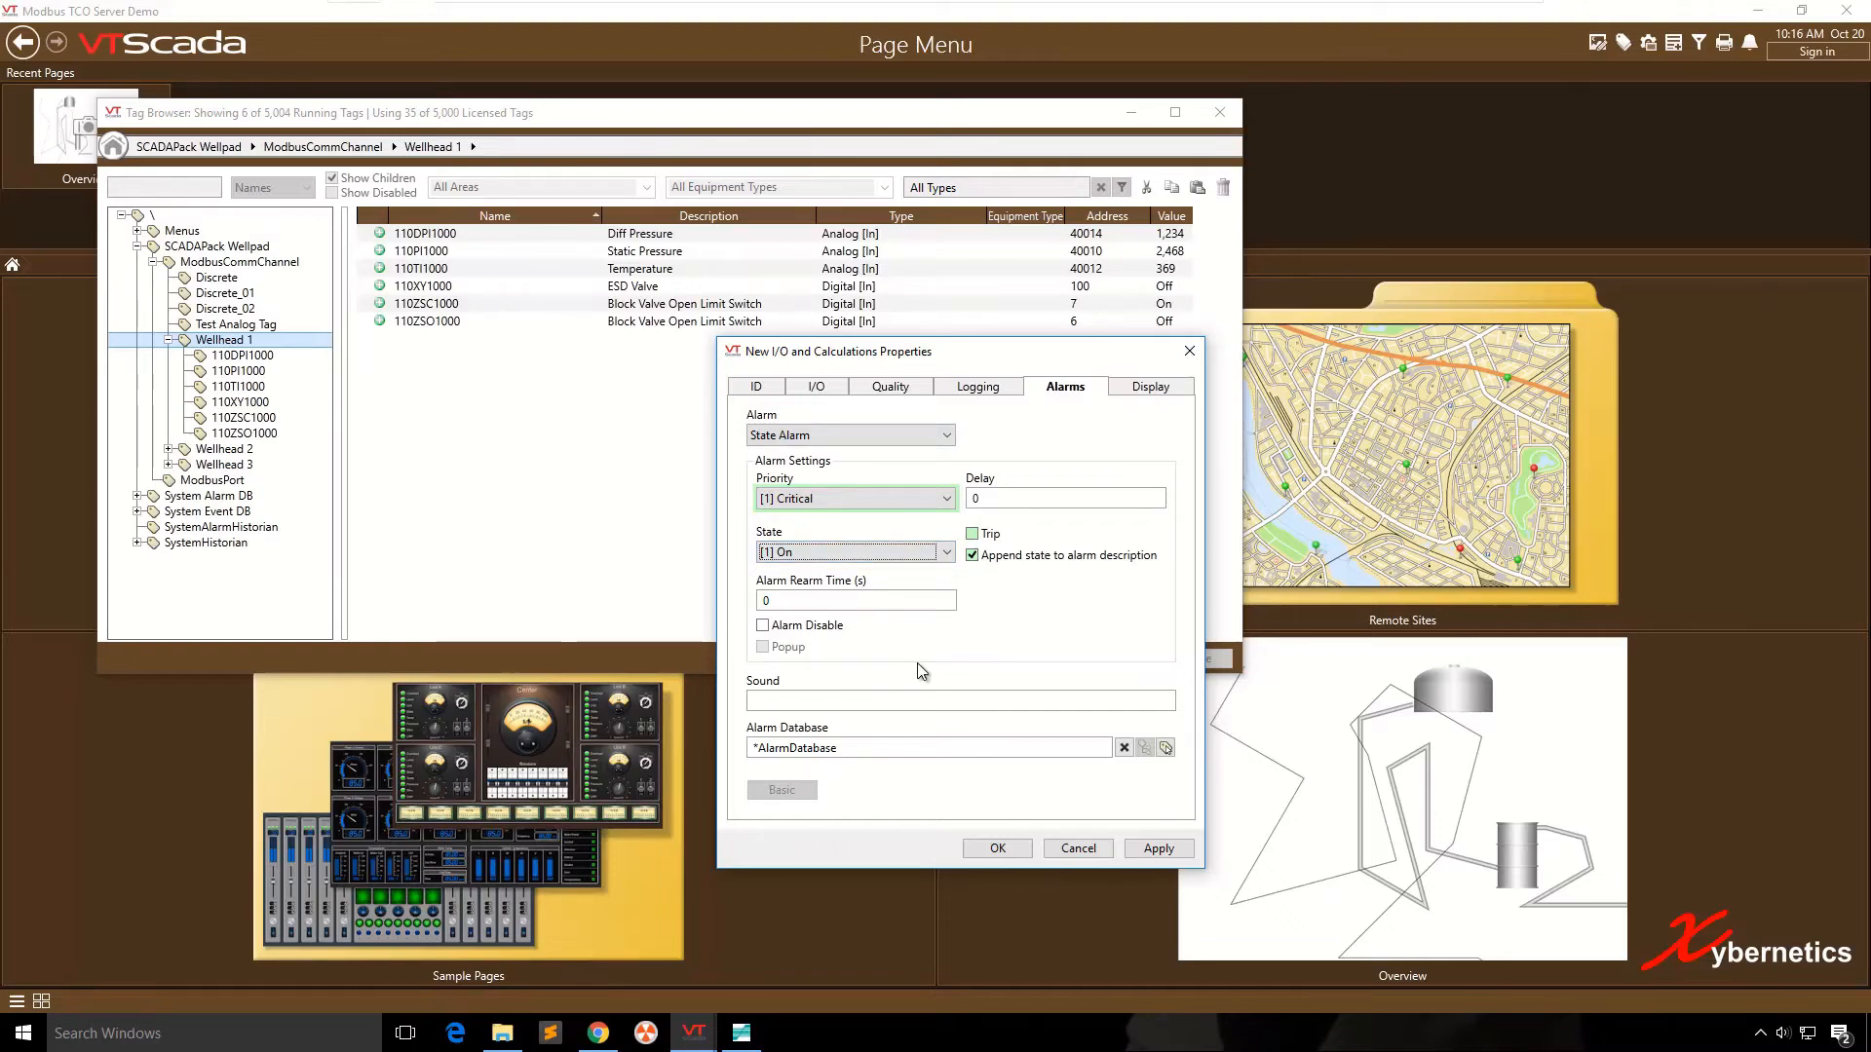
pyautogui.press('Tab')
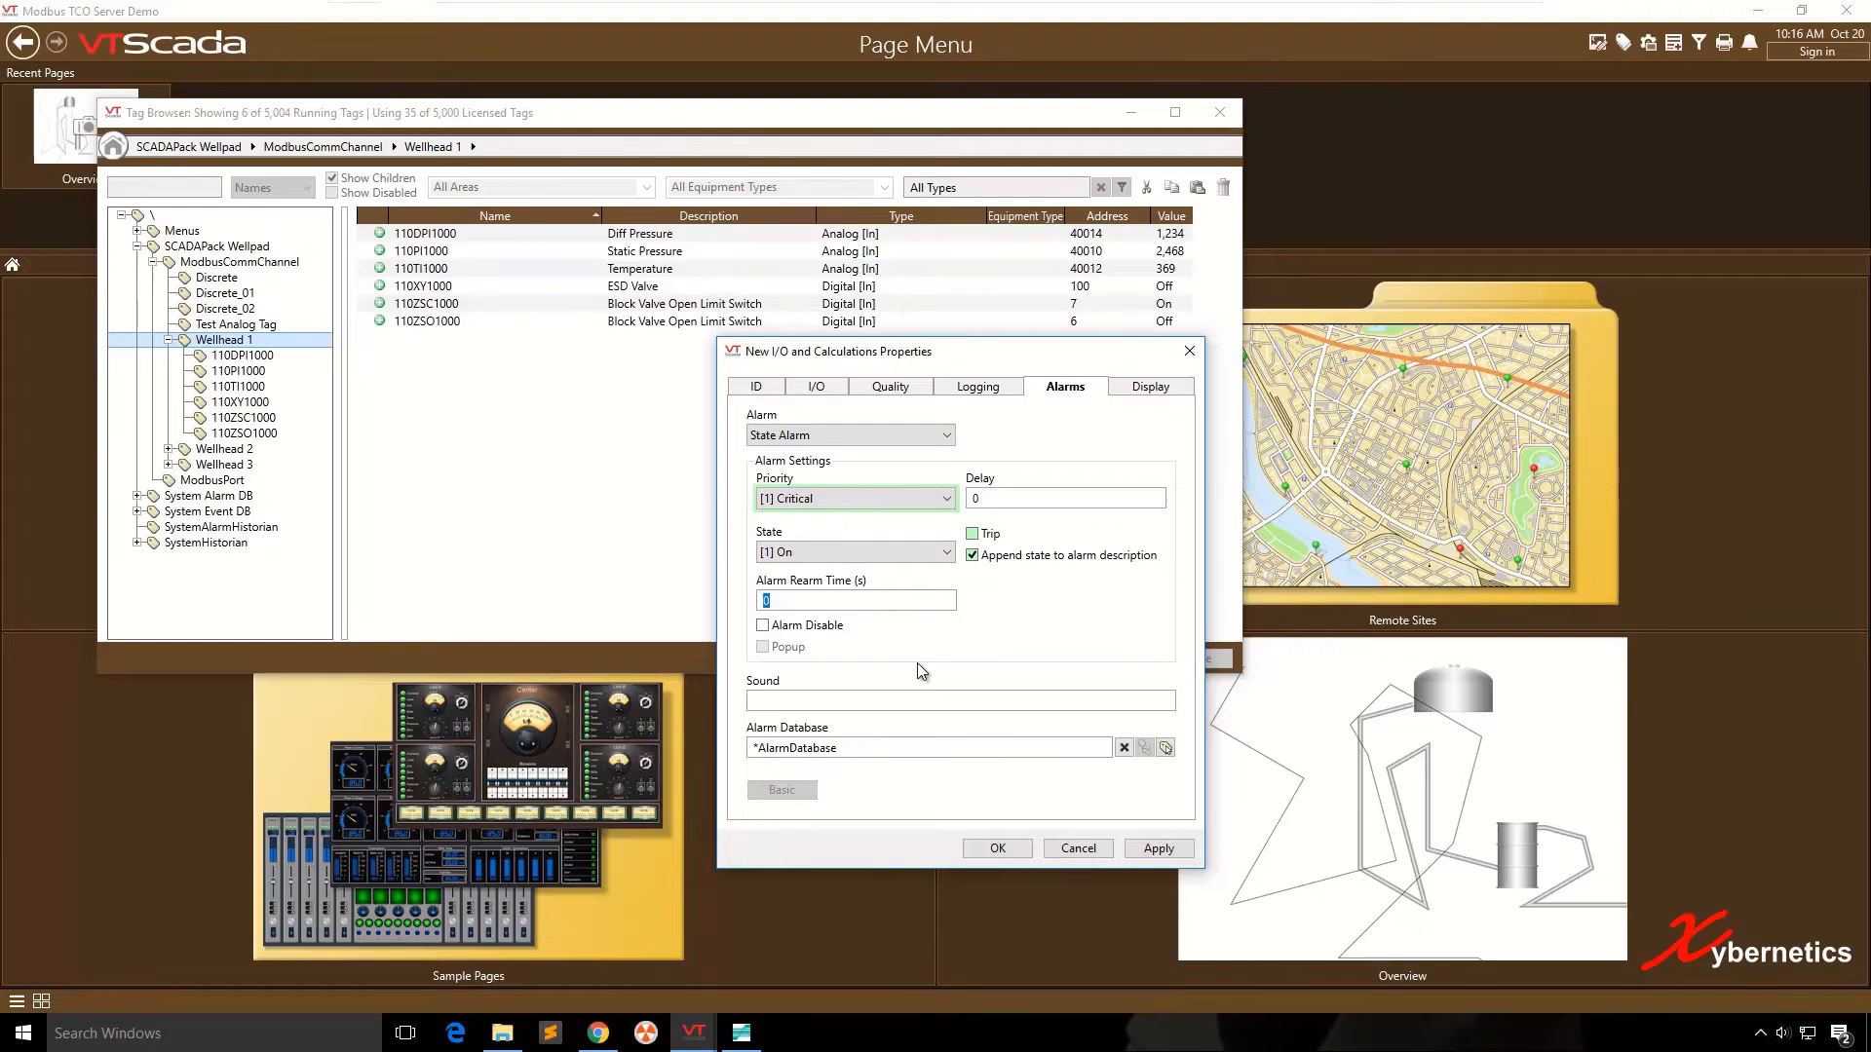
pyautogui.write('10')
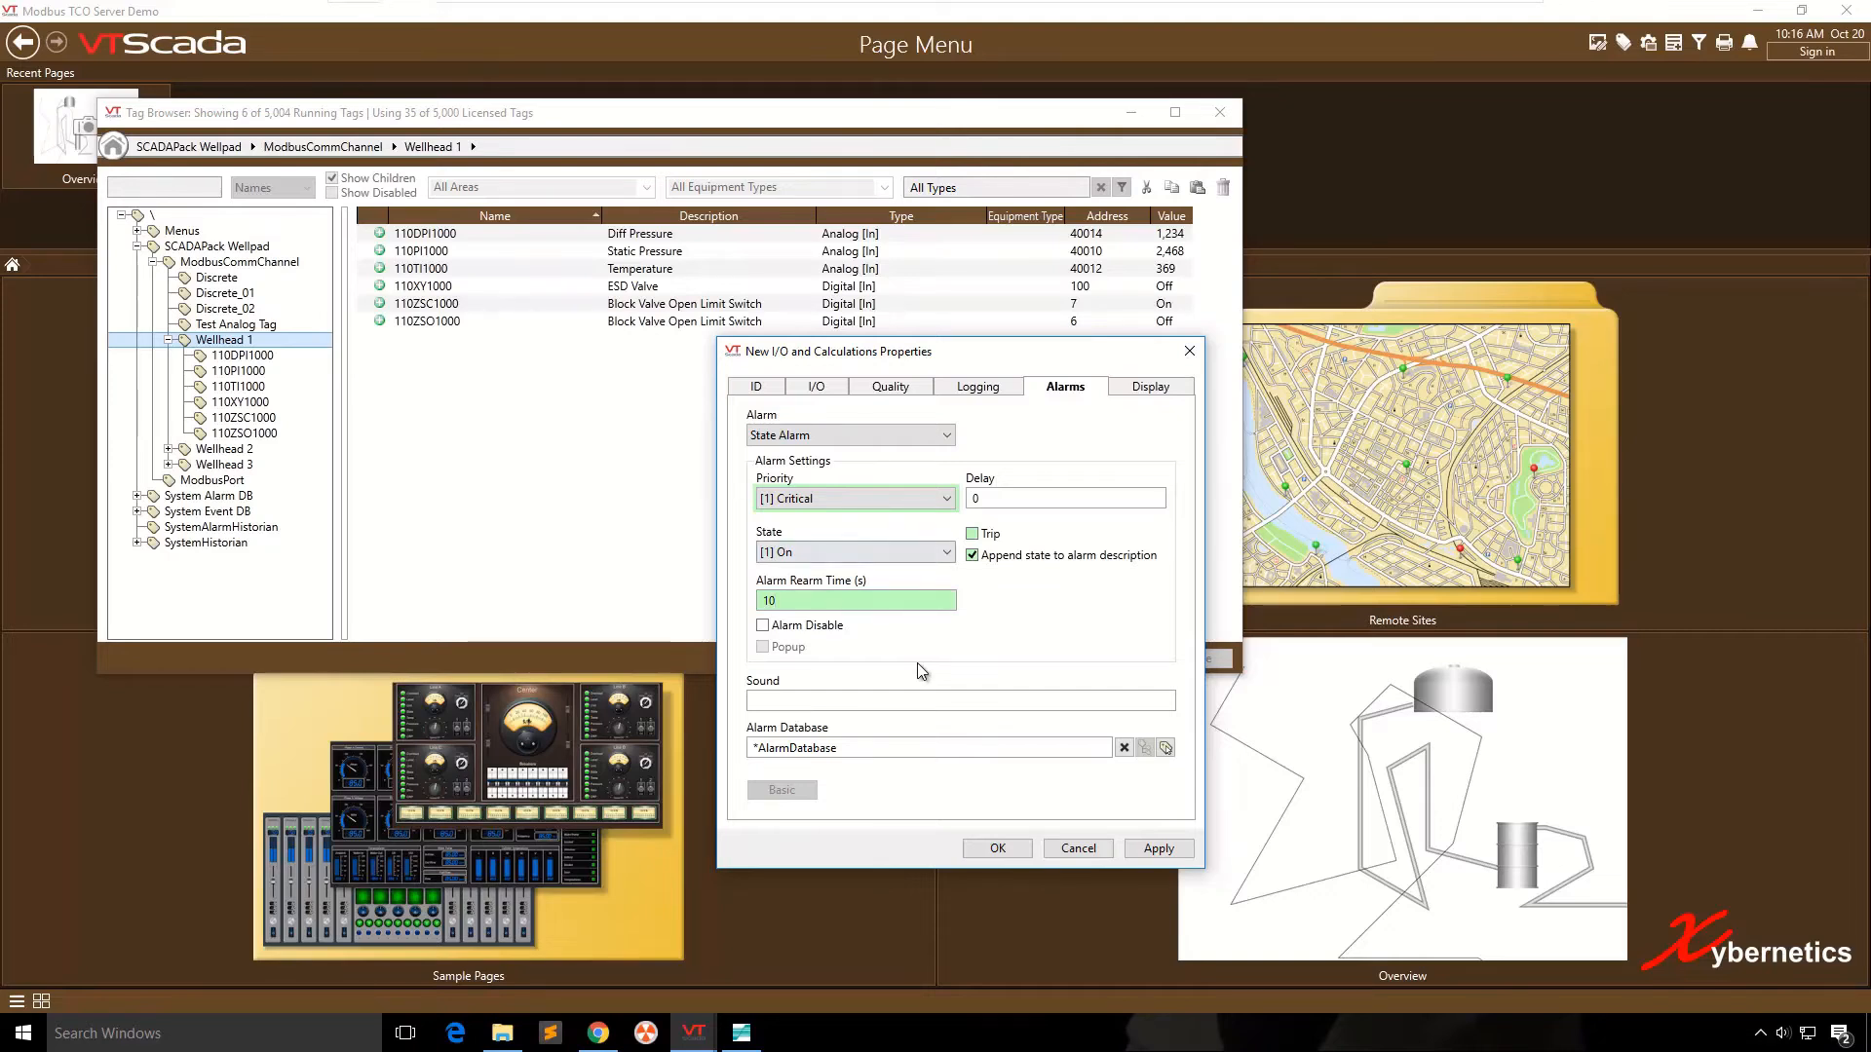
pyautogui.hotkey('ctrl', 'a')
pyautogui.write('0')
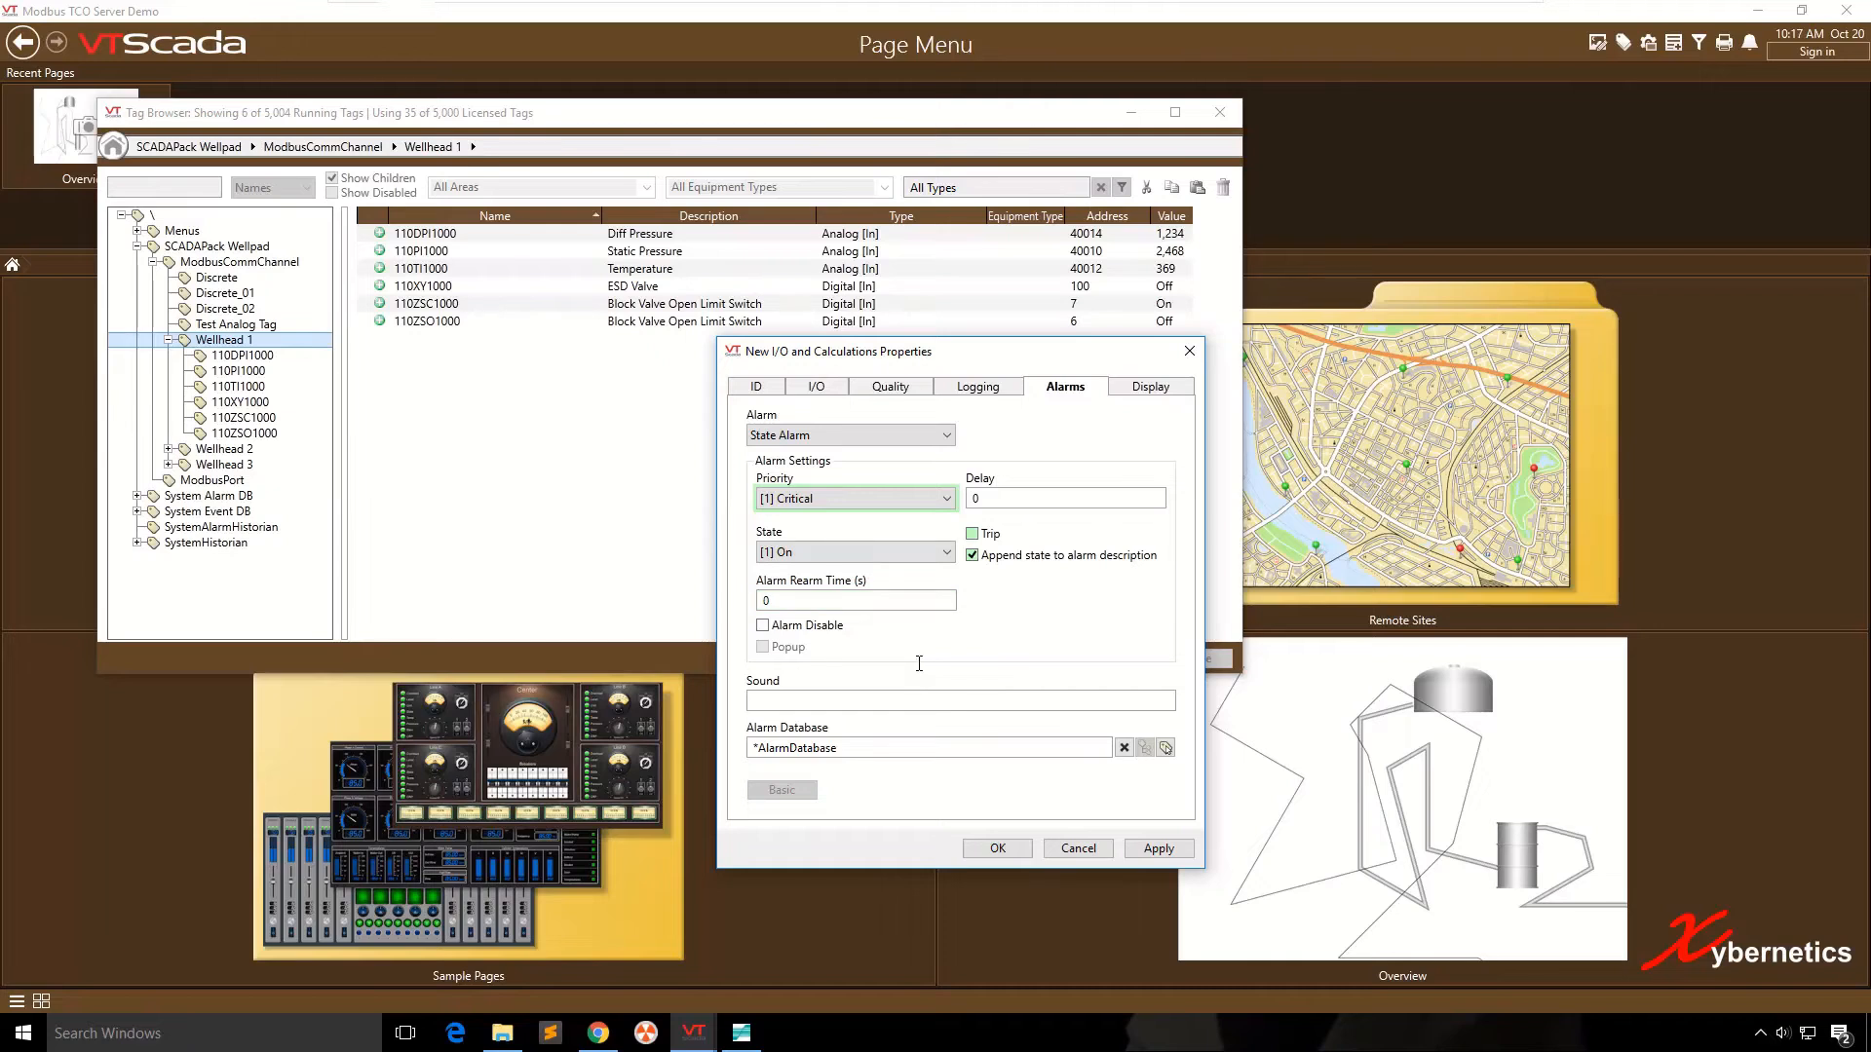
# - Save the new level switch tag with the default display settings
pyautogui.hotkey('ctrl', 'Tab')
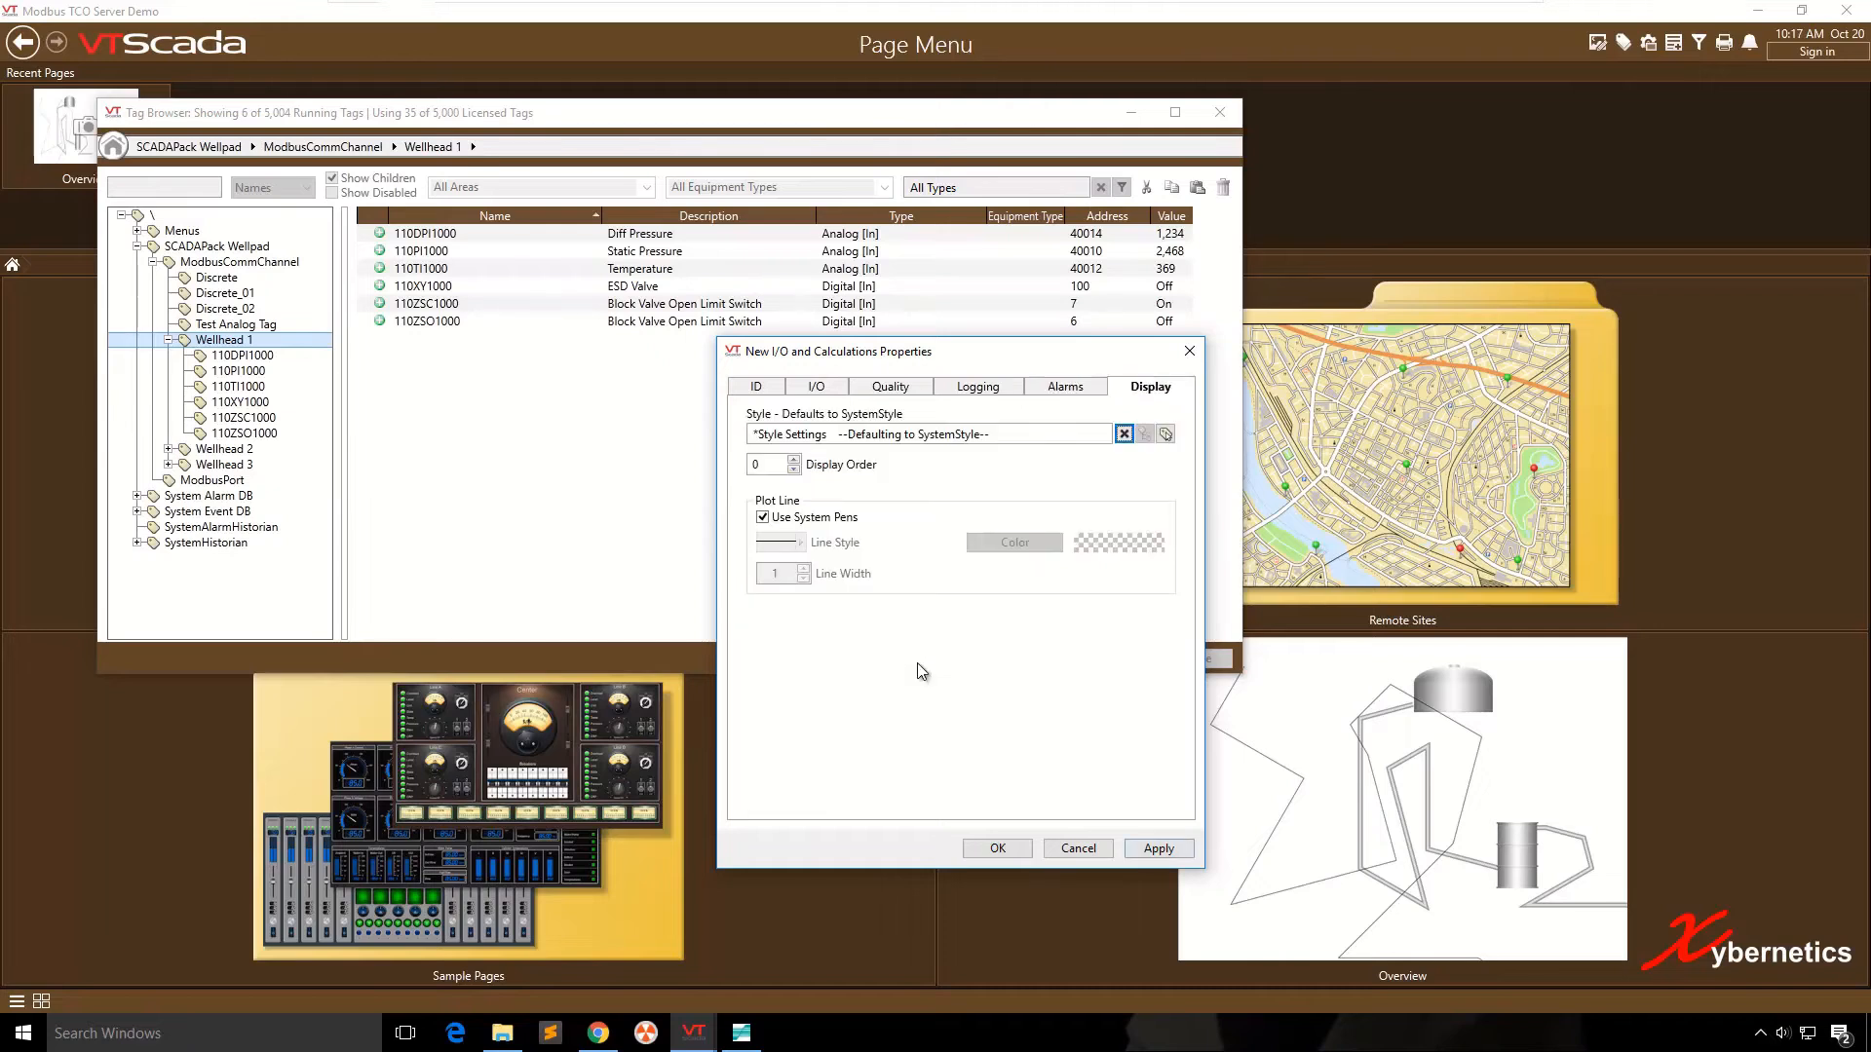
pyautogui.press('Return')
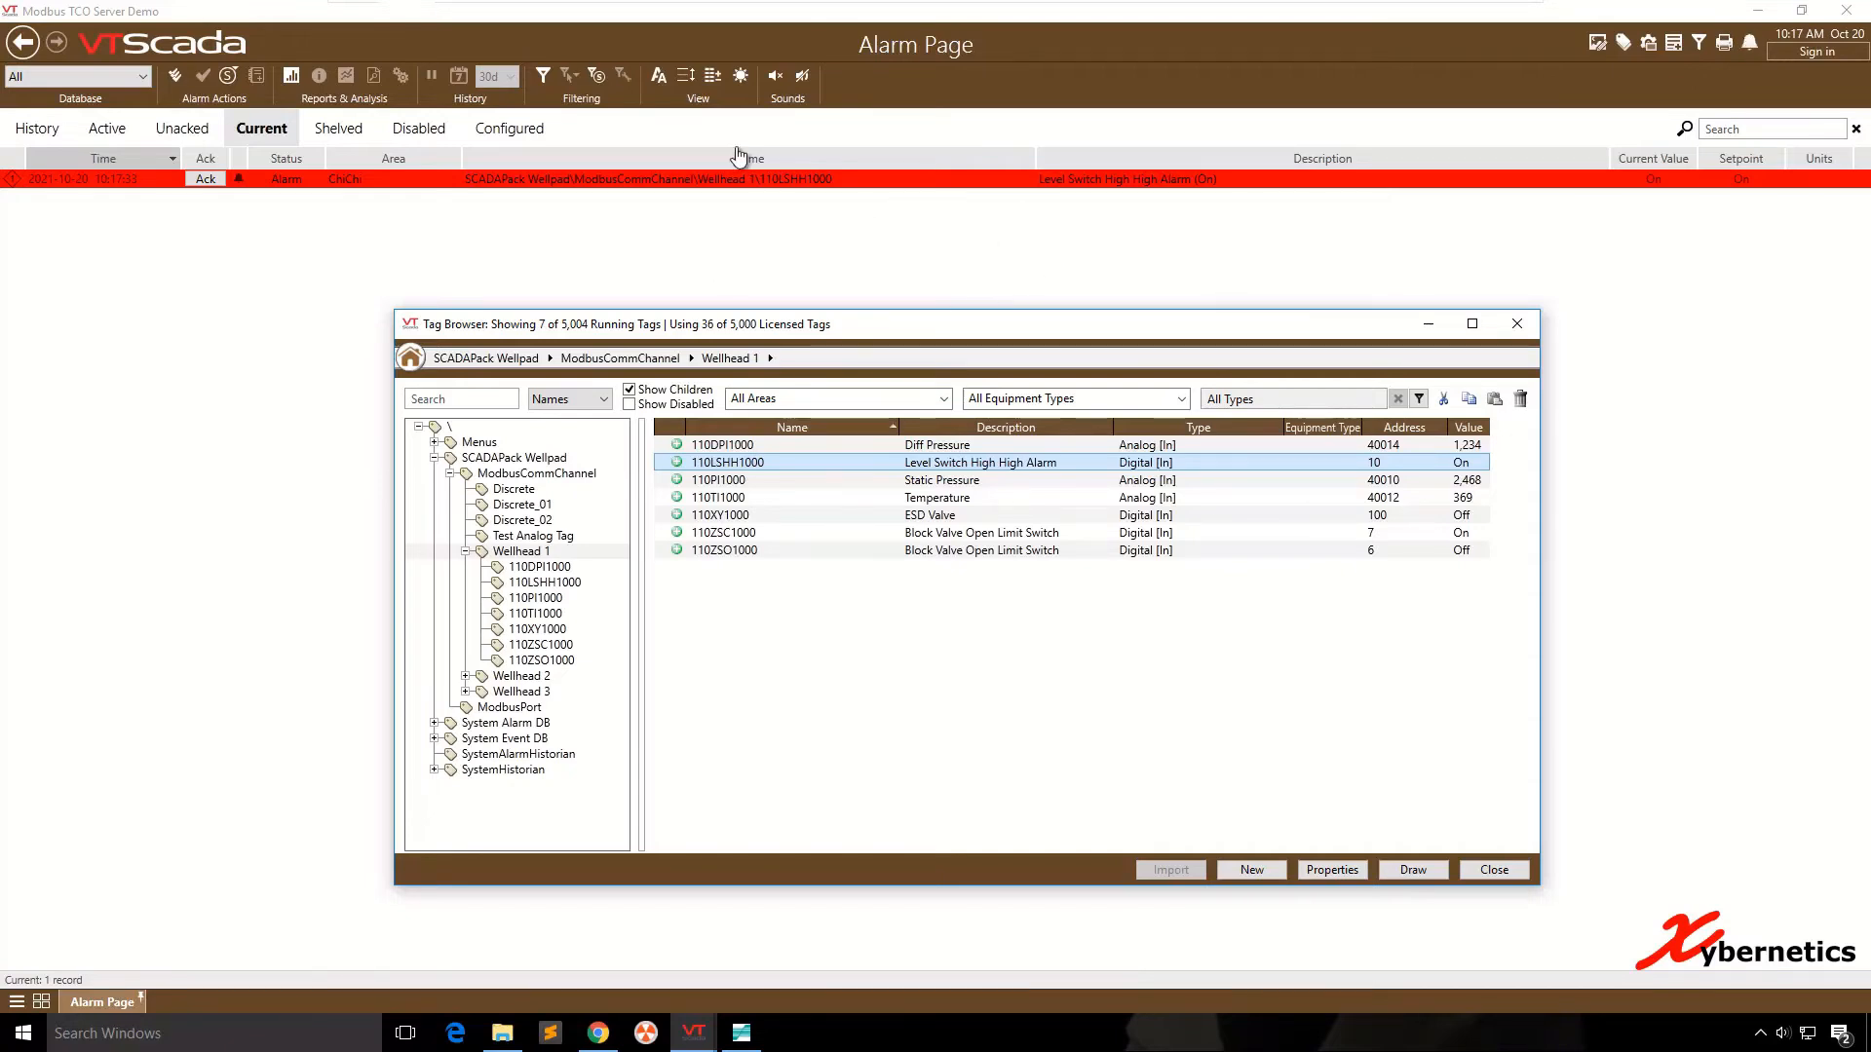
# - Acknowledge both occurrences of the 110LSHH1000 level switch alarm on the Alarm Page
pyautogui.click(889, 66)
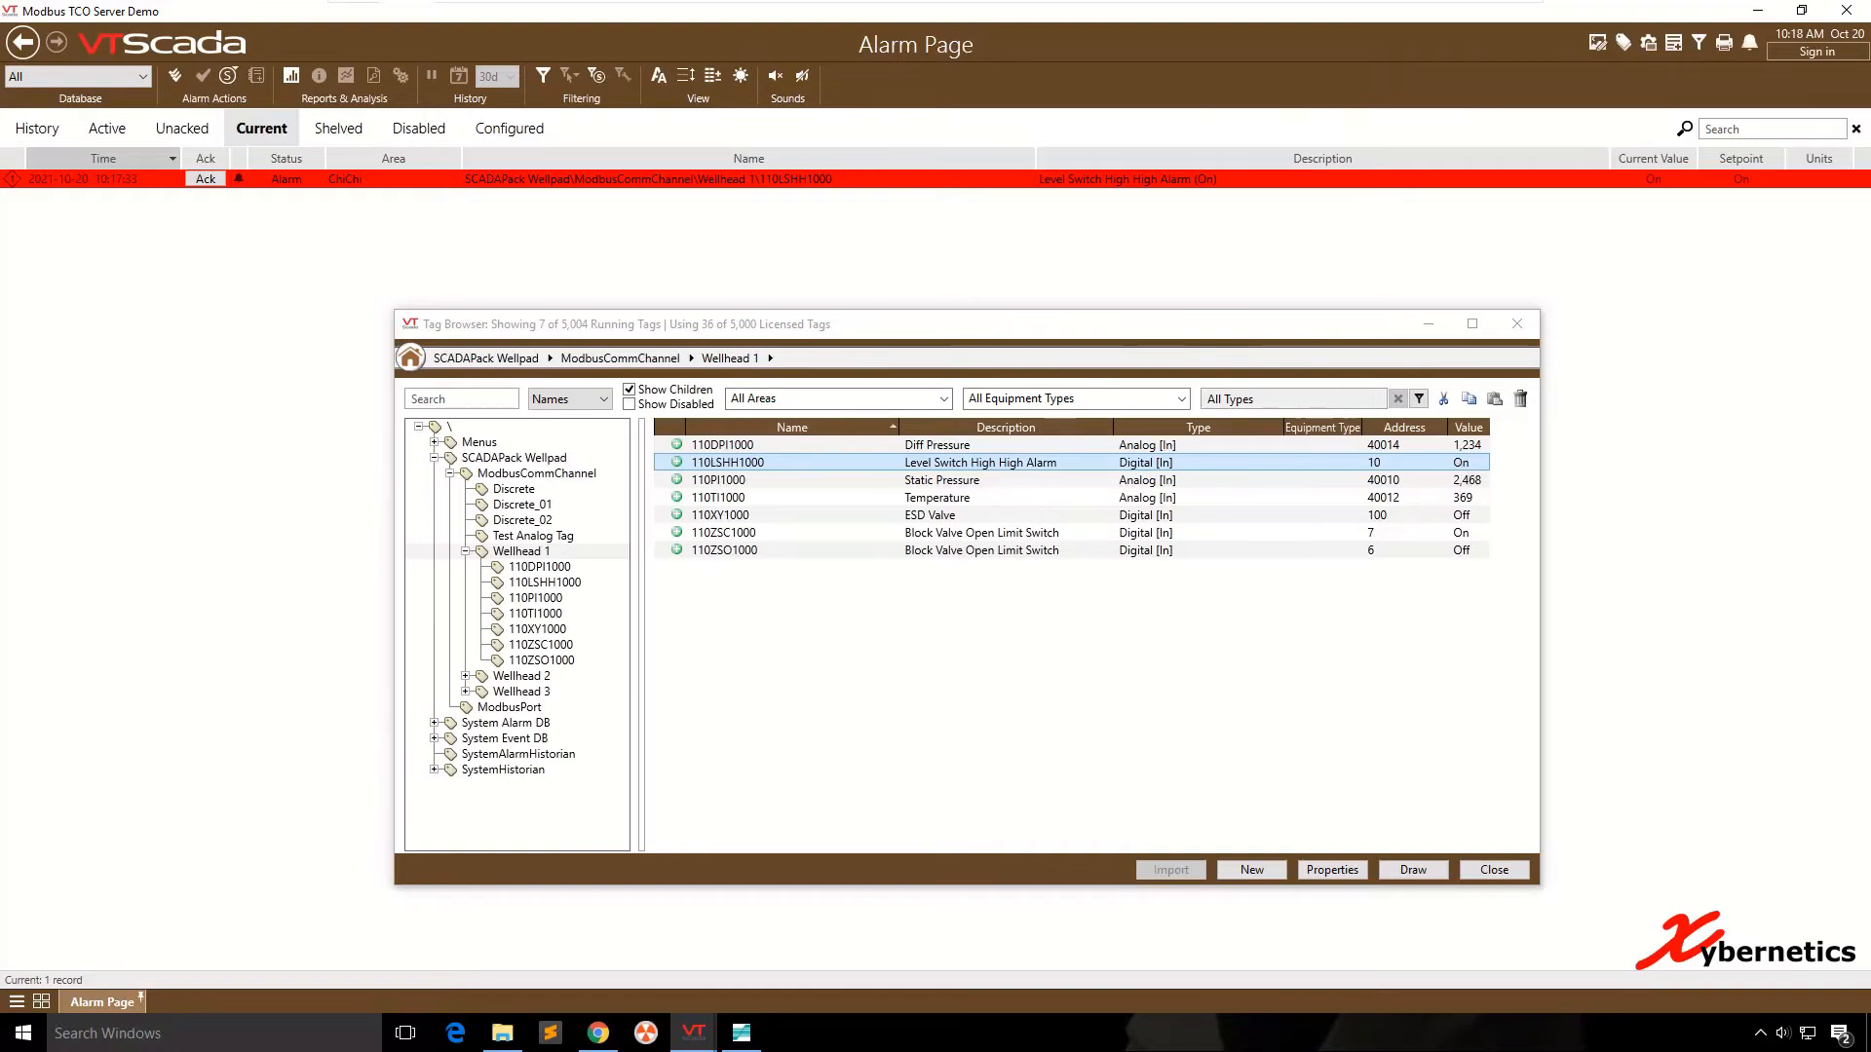
pyautogui.click(1467, 464)
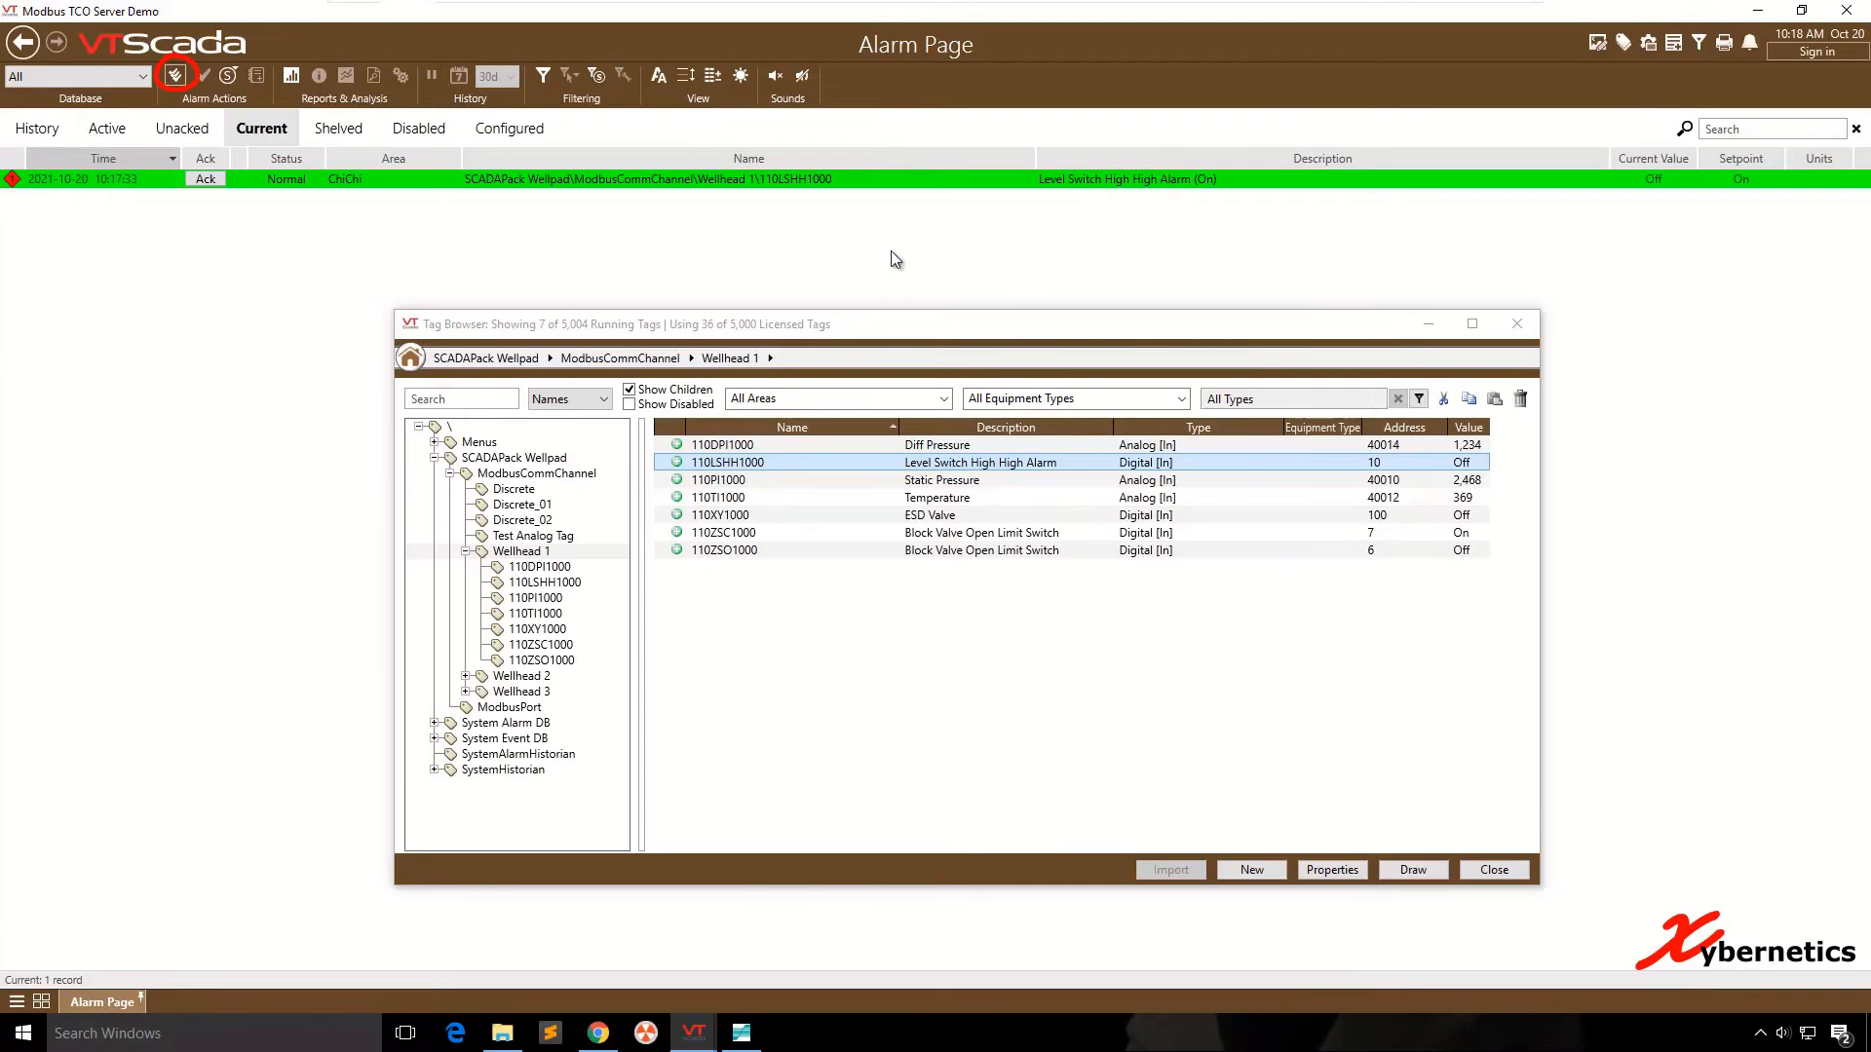
pyautogui.press('Return')
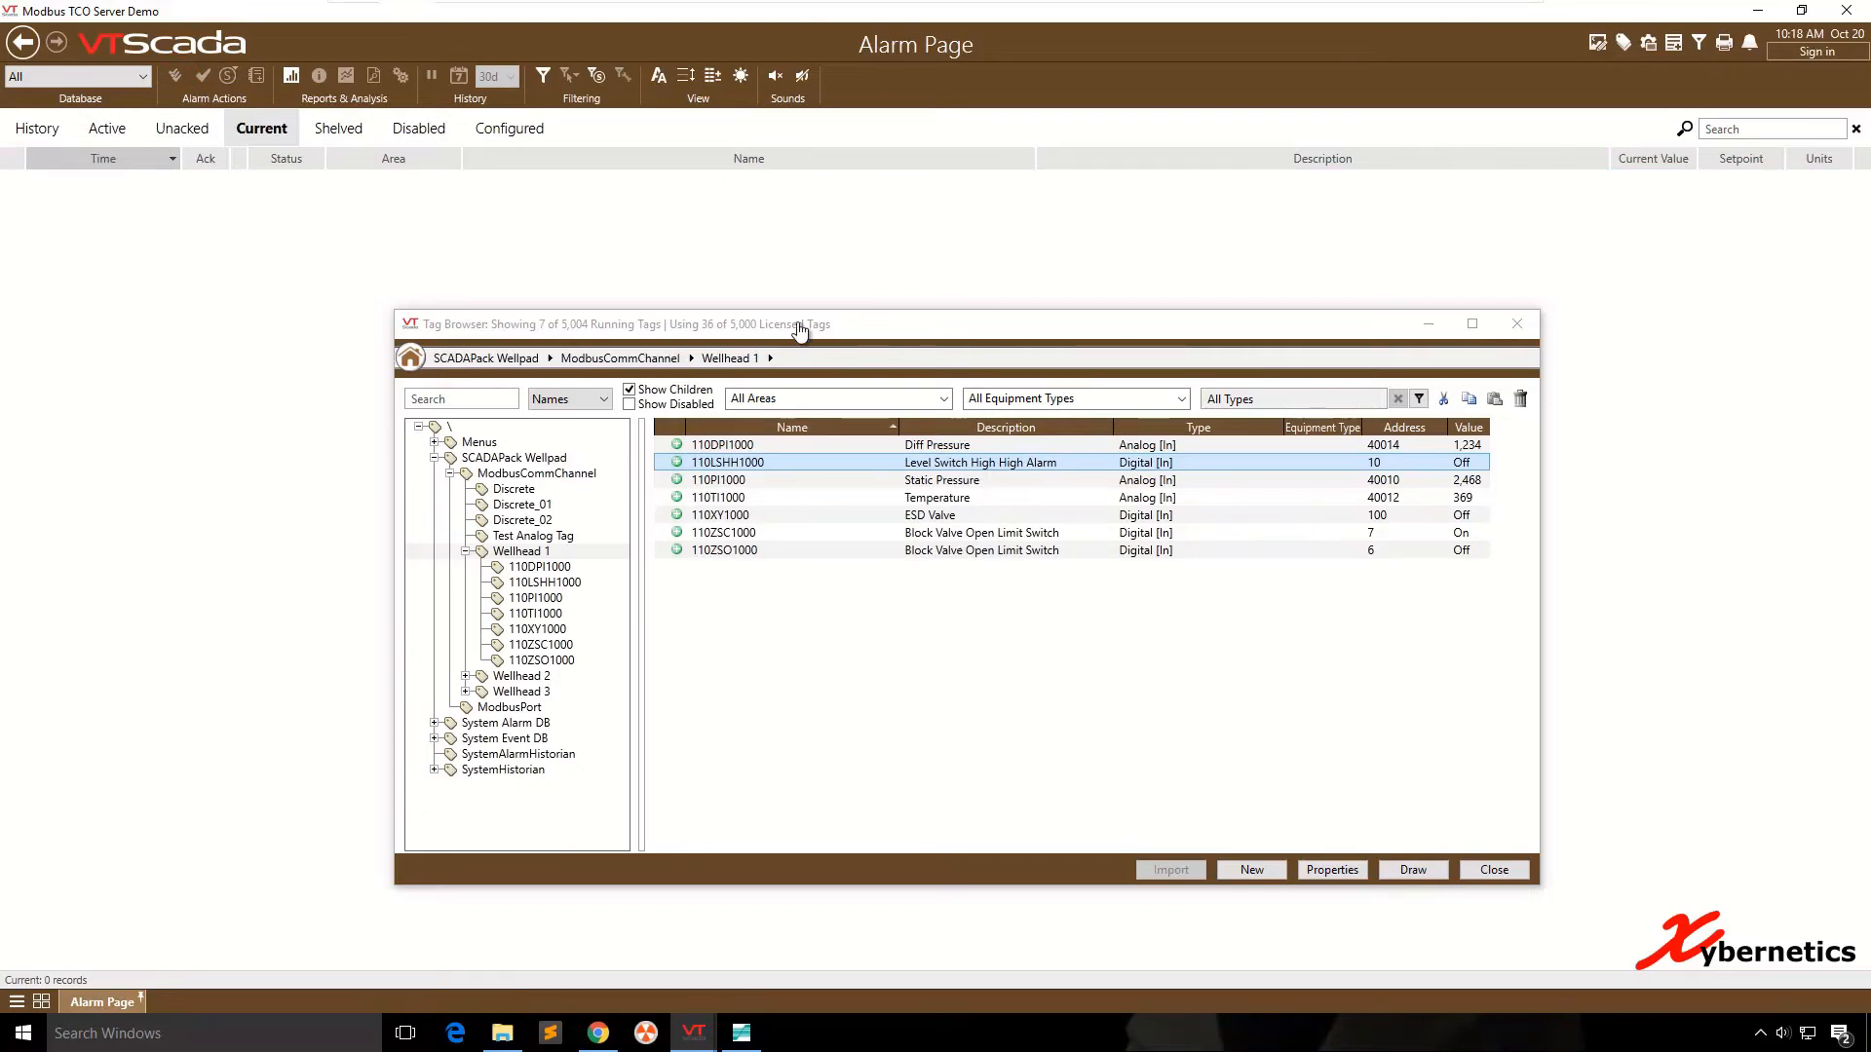
pyautogui.click(778, 77)
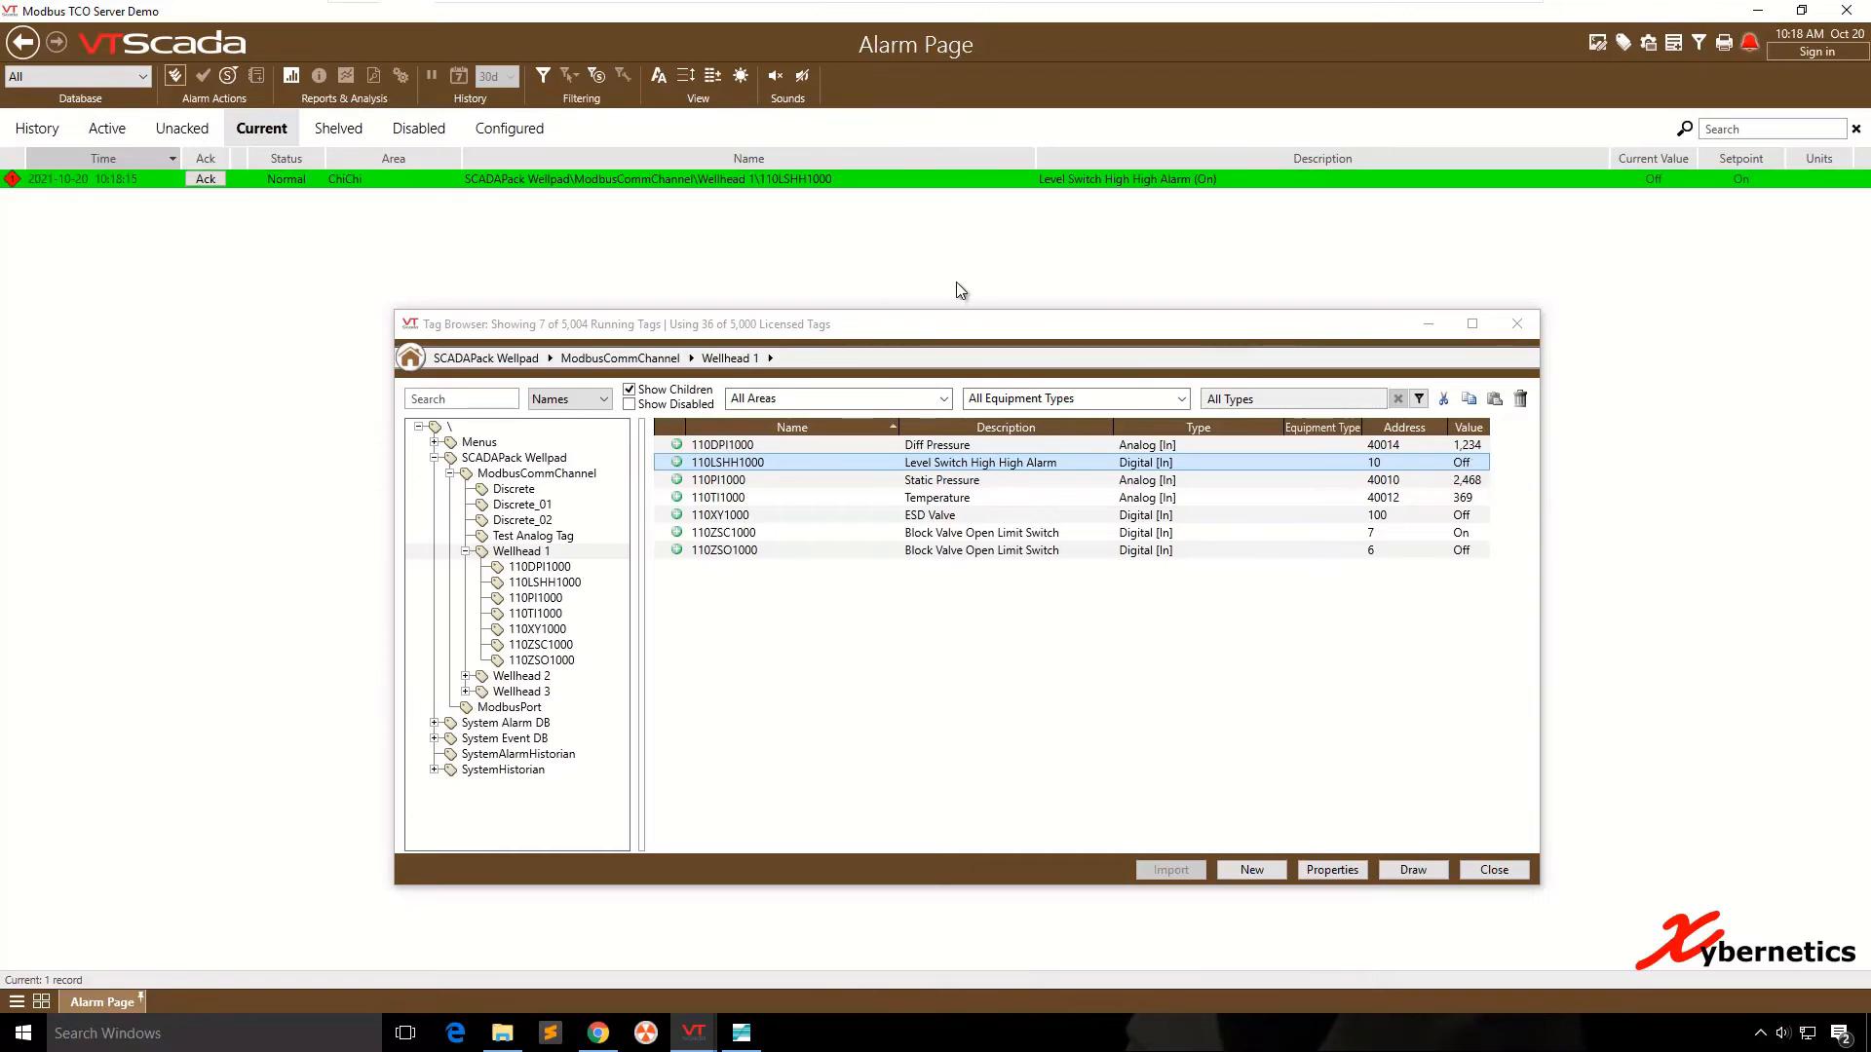
pyautogui.click(176, 76)
pyautogui.press('Return')
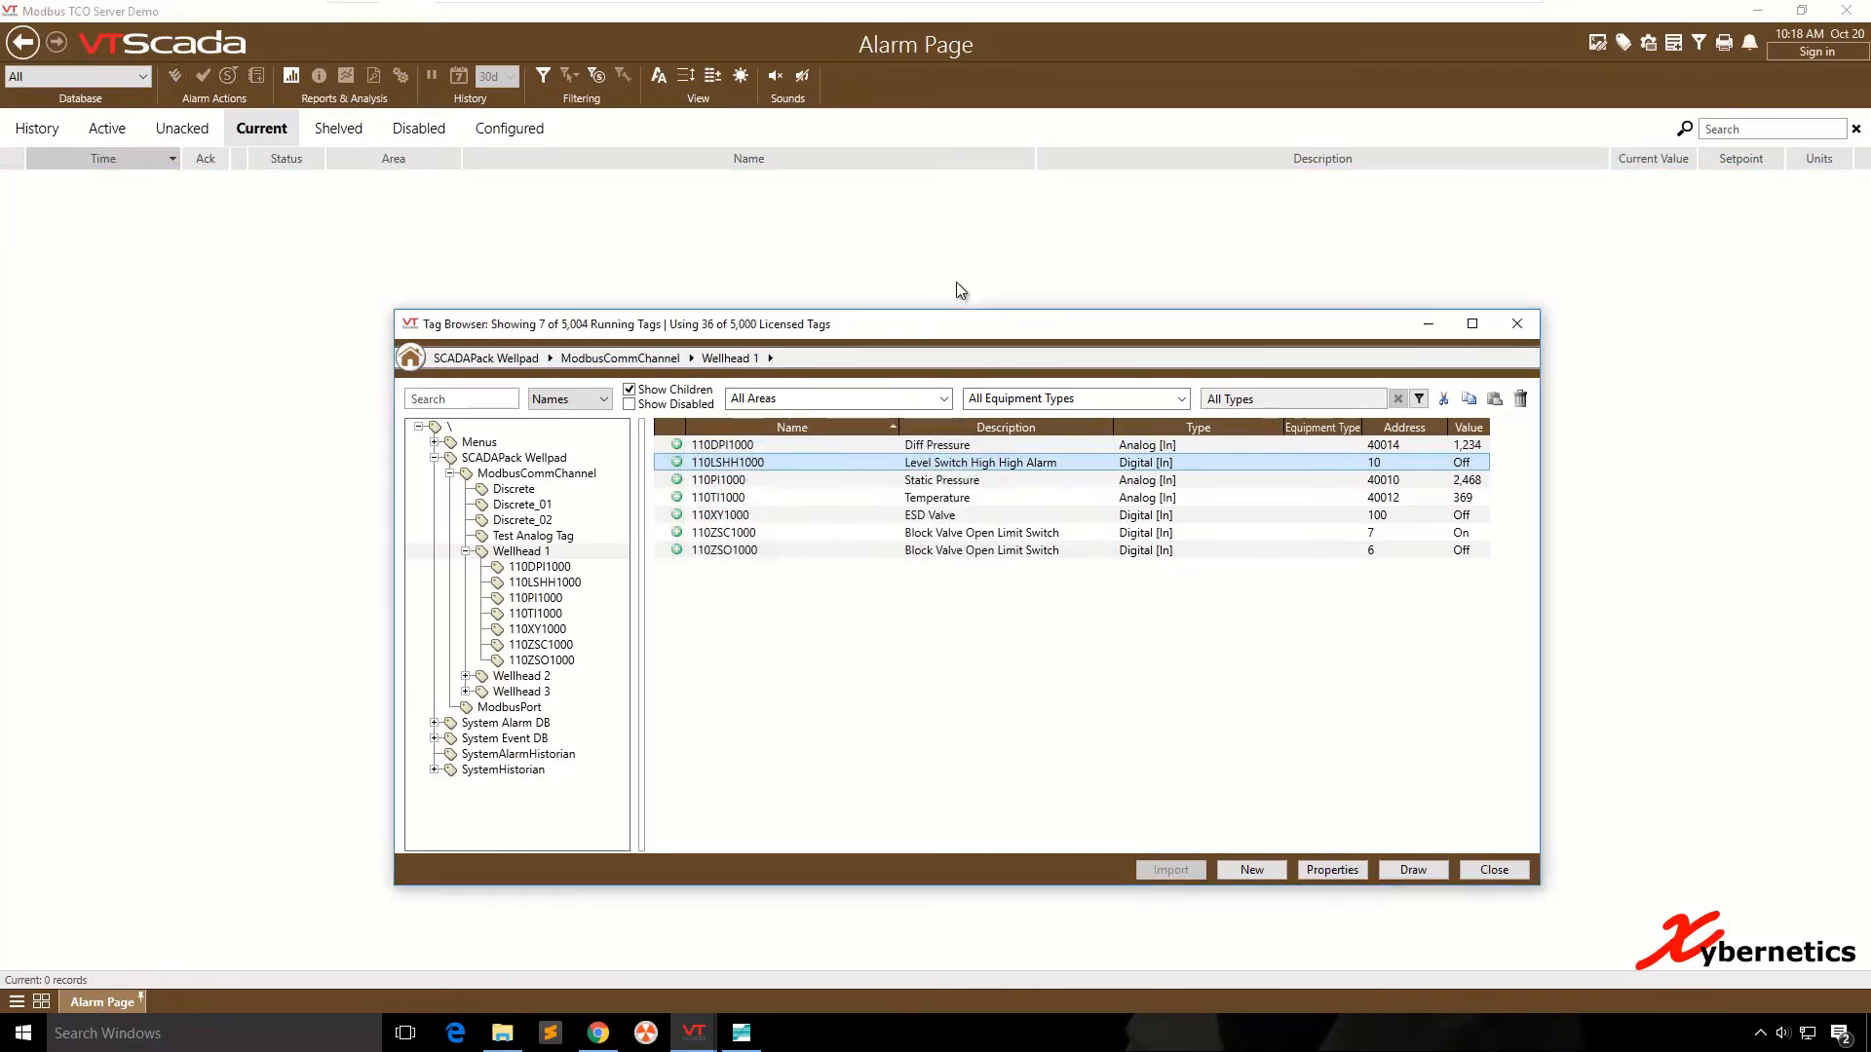
# - View the alarm settings in the properties of the 110LSHH1000 tag
pyautogui.rightClick(737, 464)
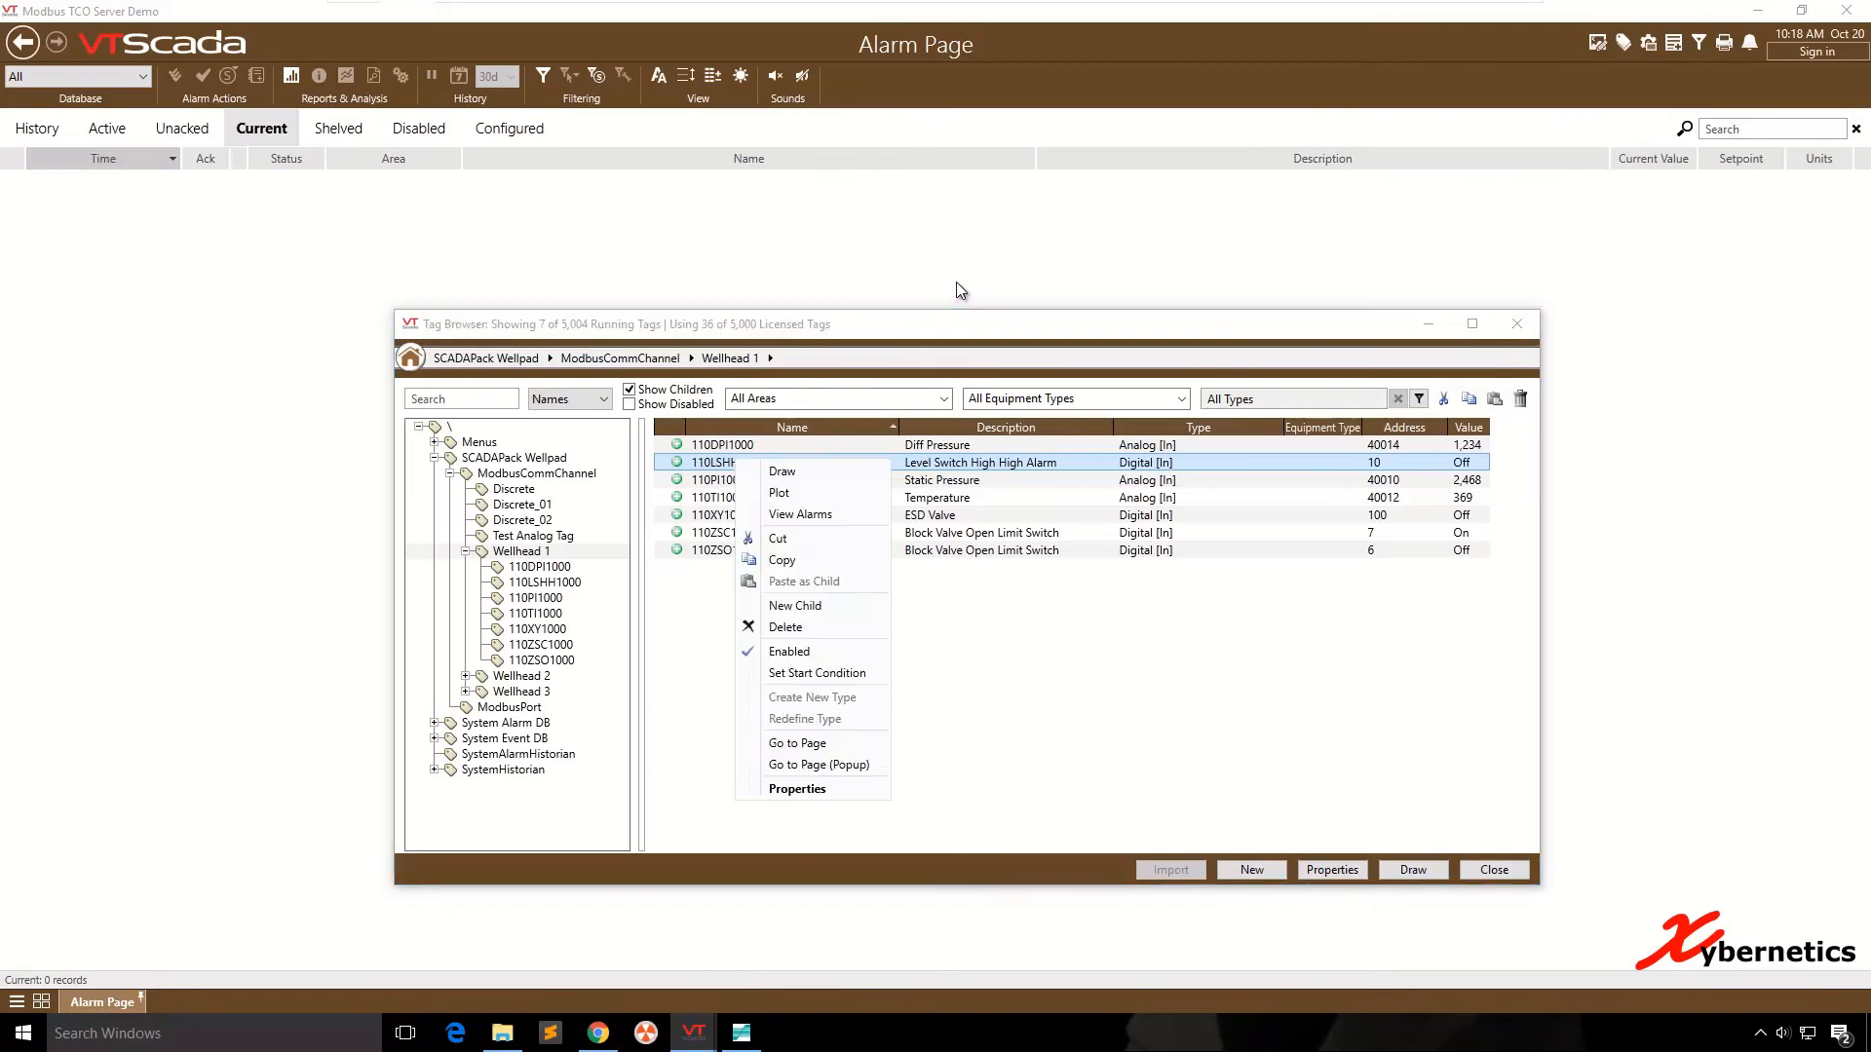
pyautogui.press('Return')
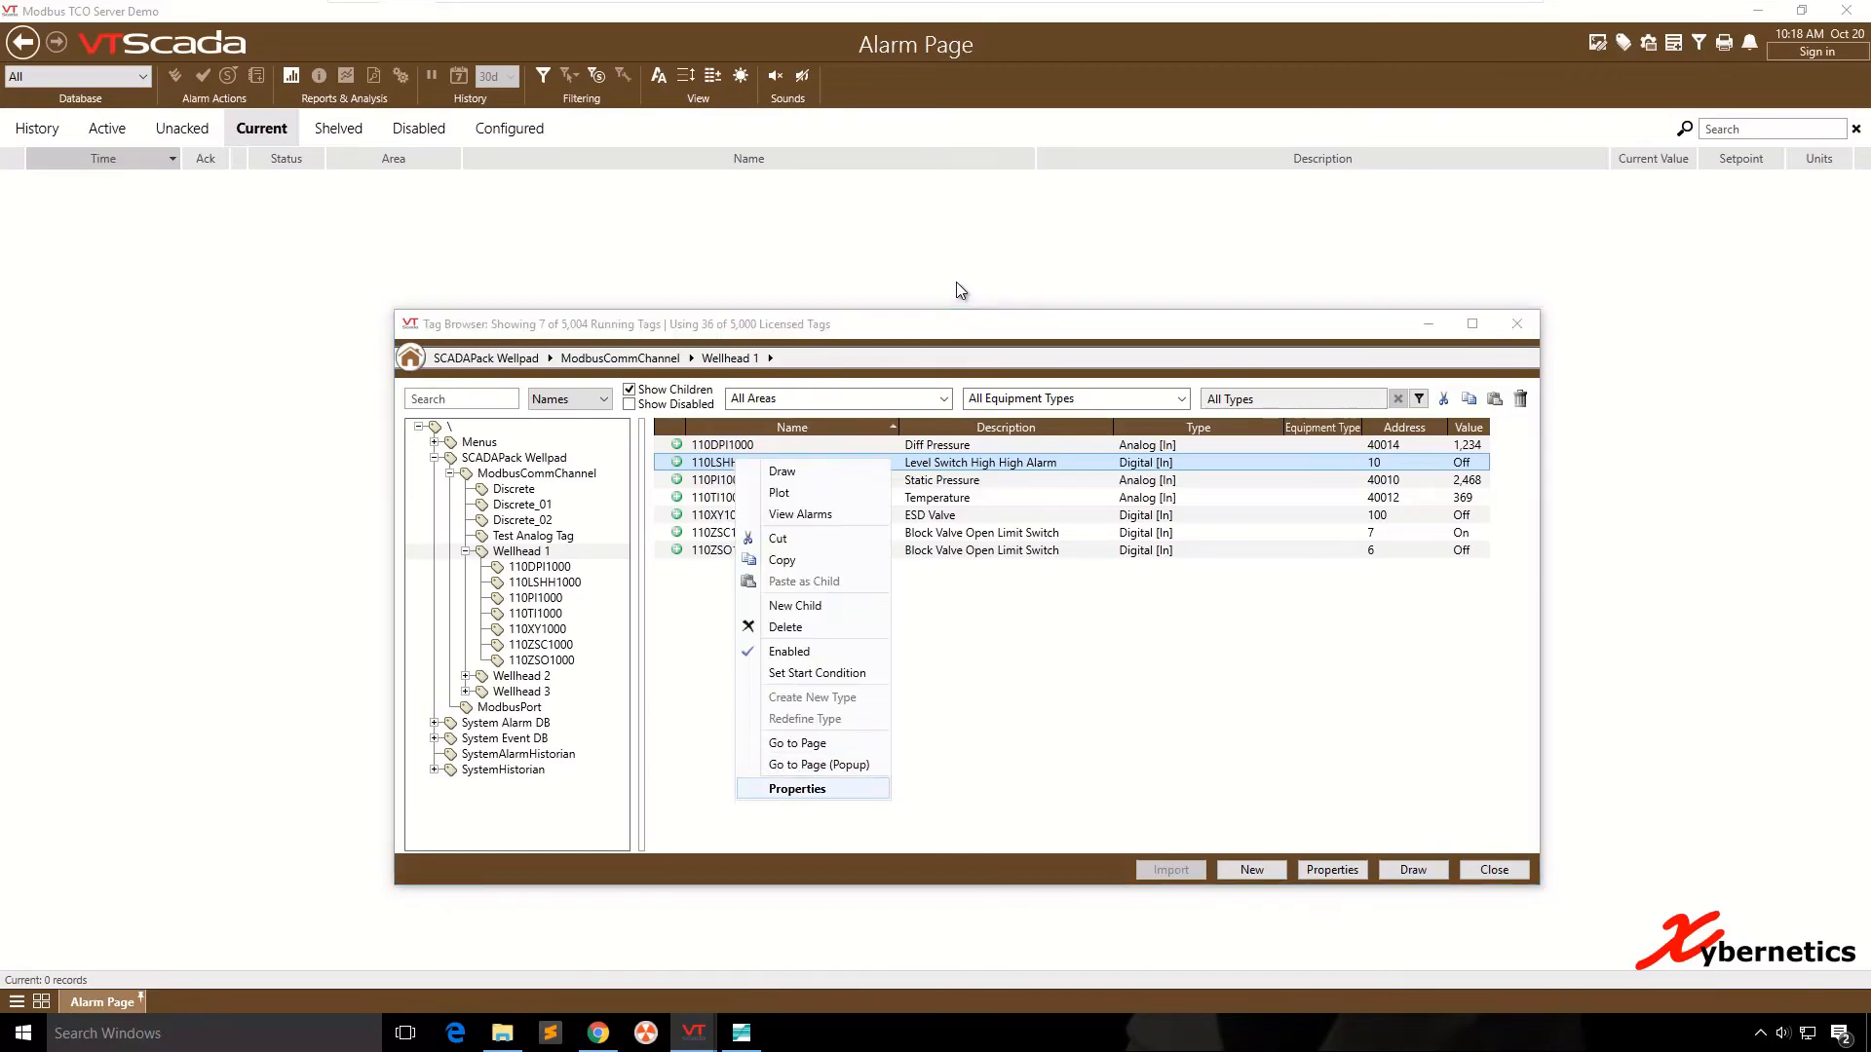
pyautogui.click(1065, 387)
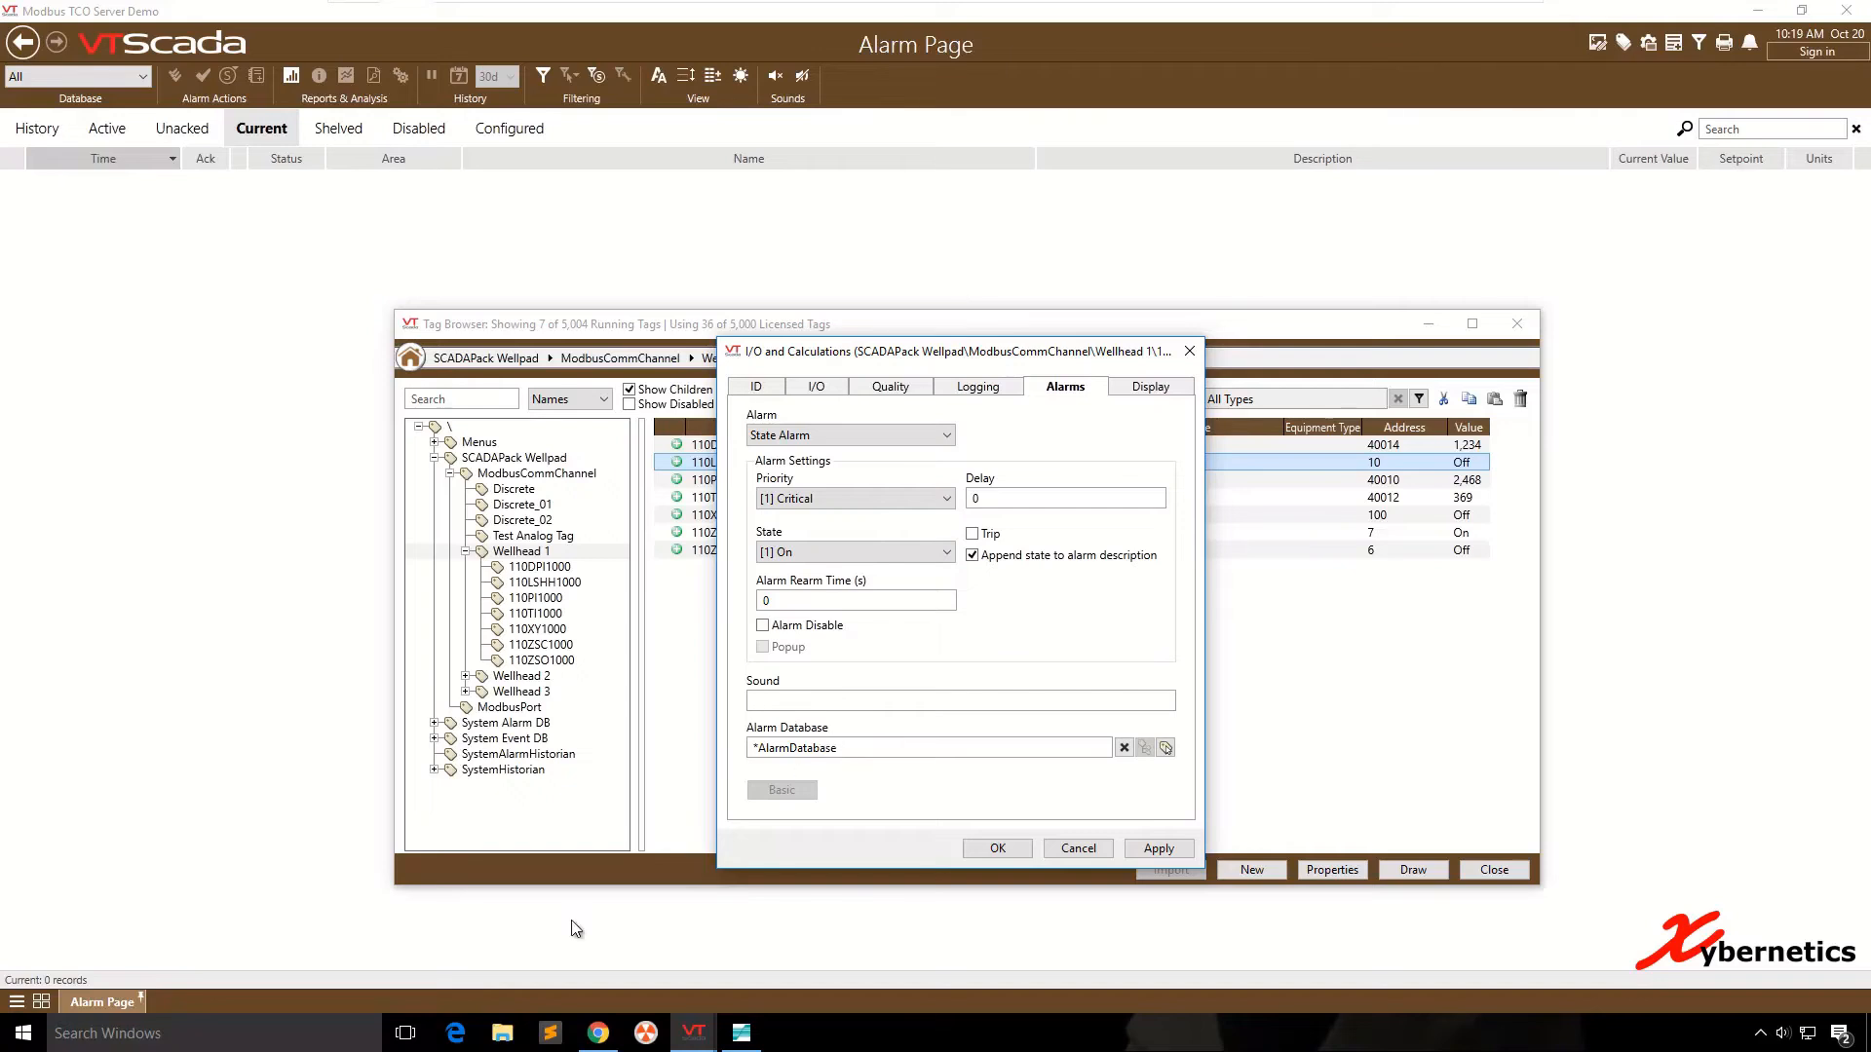
# - Switch to File Explorer and copy the chimes sound file from the Desktop folder
pyautogui.click(502, 1033)
pyautogui.click(680, 420)
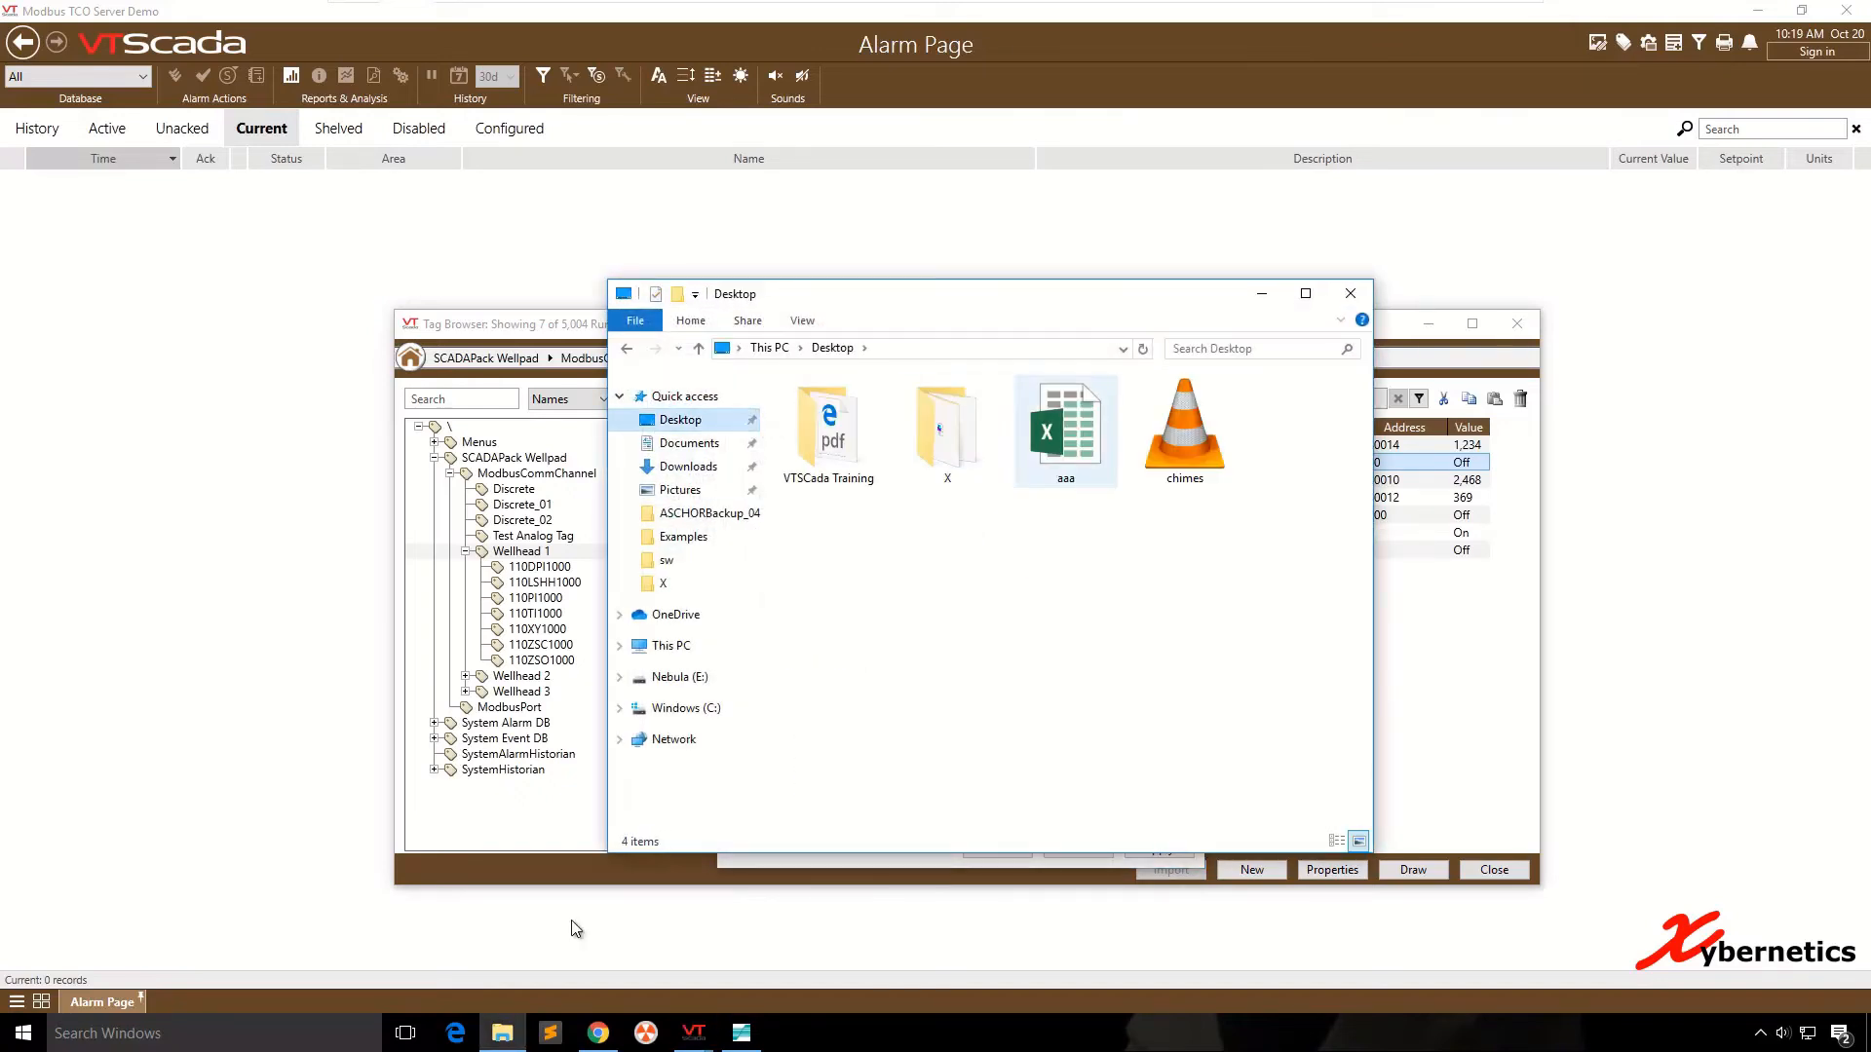
pyautogui.click(1185, 429)
pyautogui.click(1150, 595)
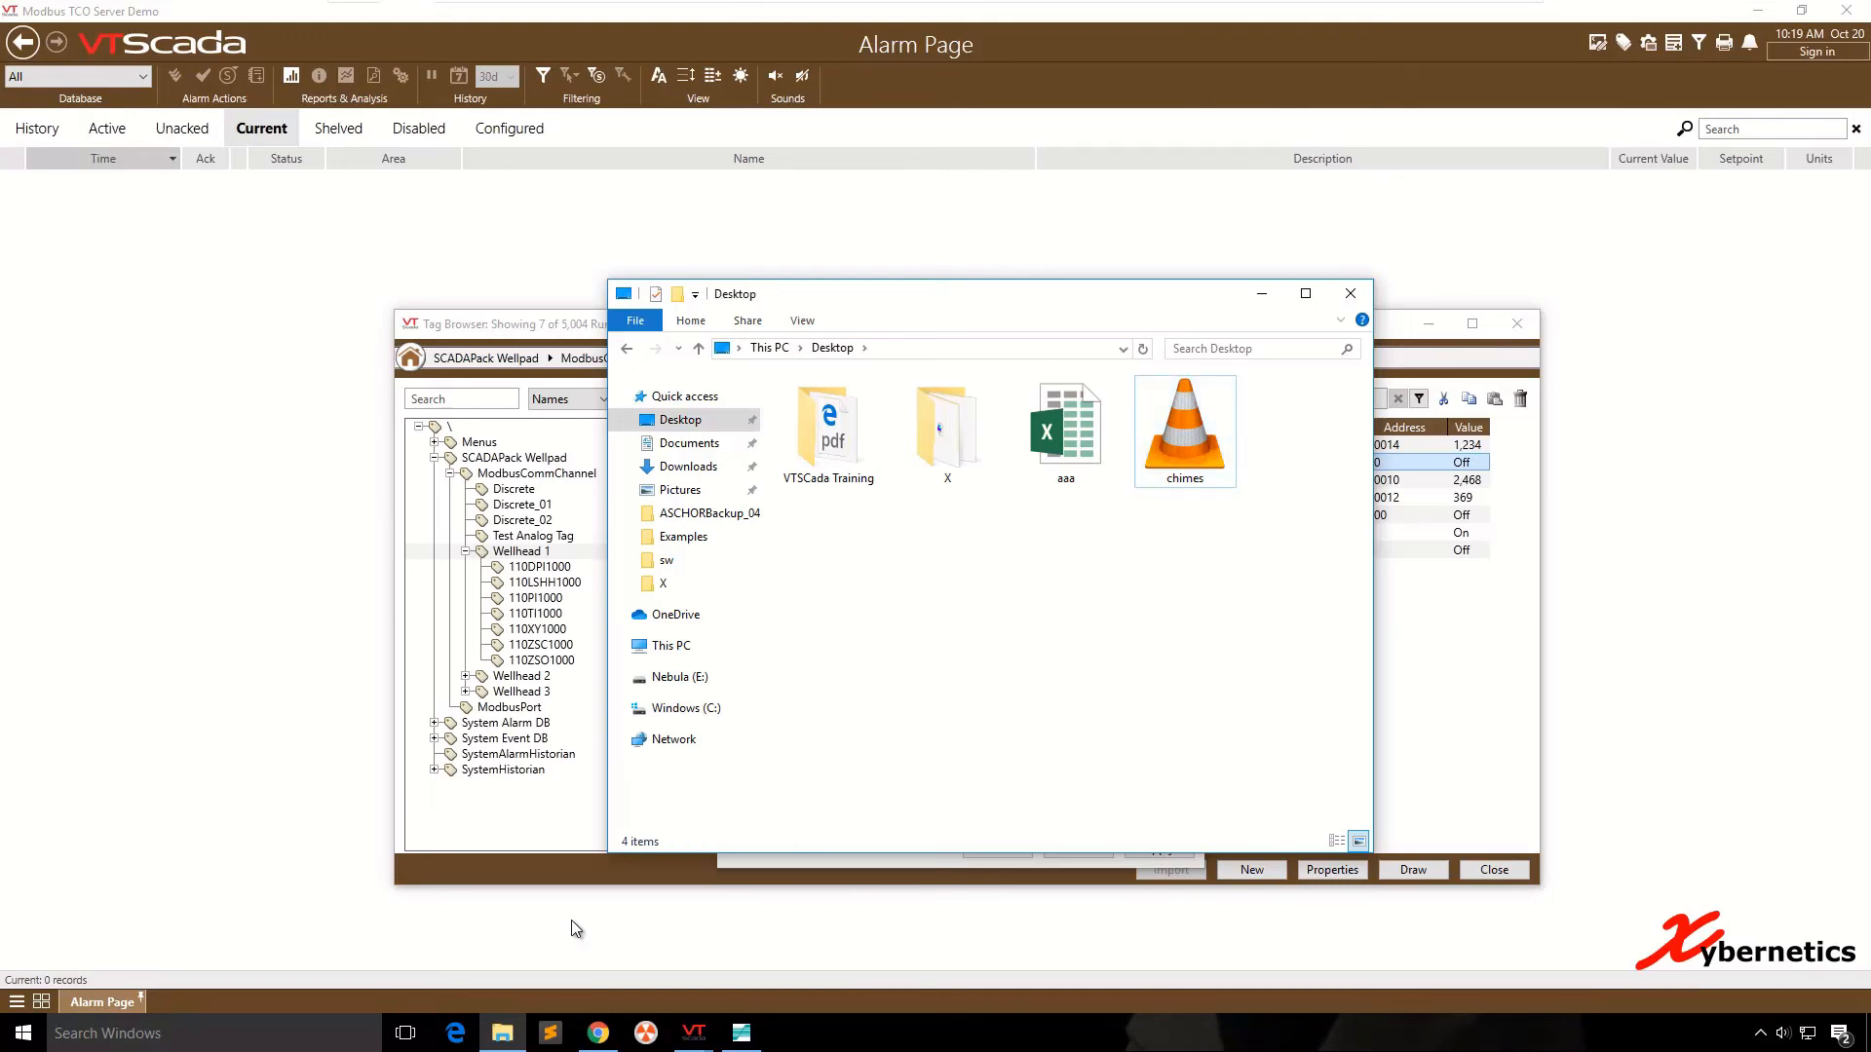
pyautogui.click(1185, 429)
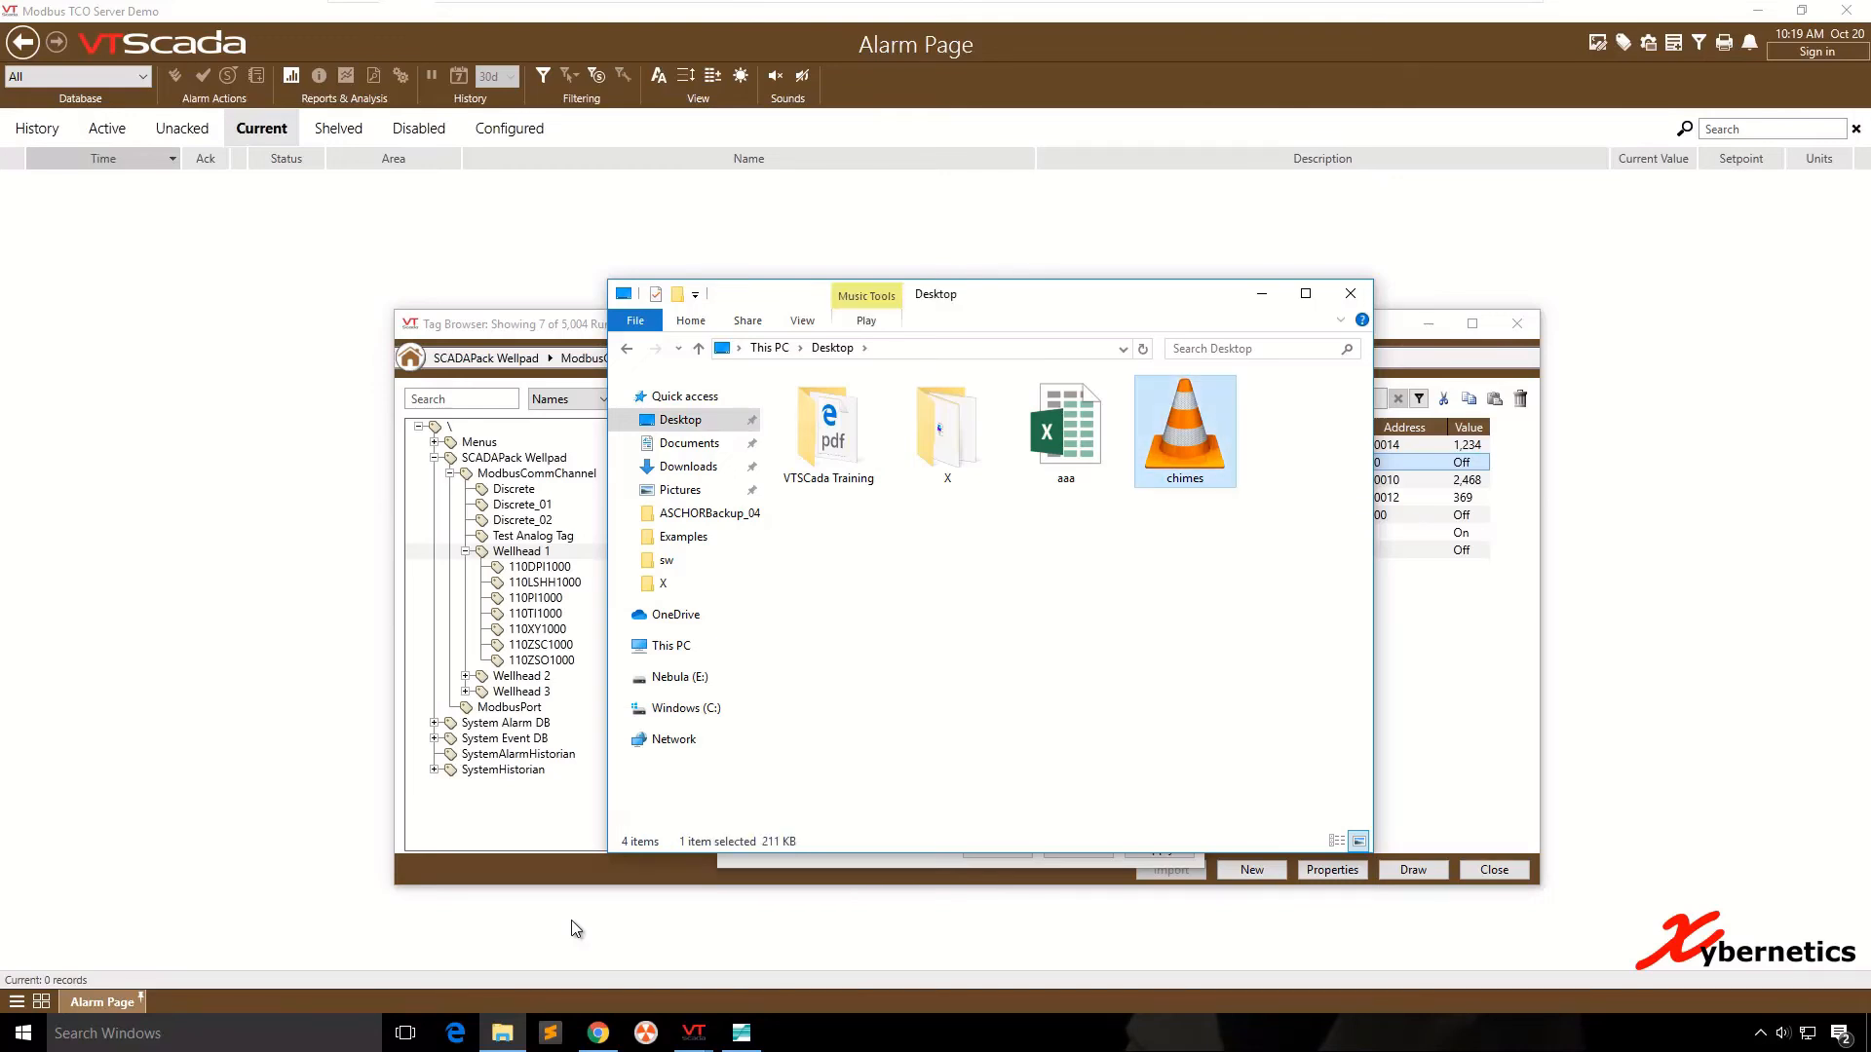
pyautogui.moveTo(1066, 297); pyautogui.dragTo(1396, 265)
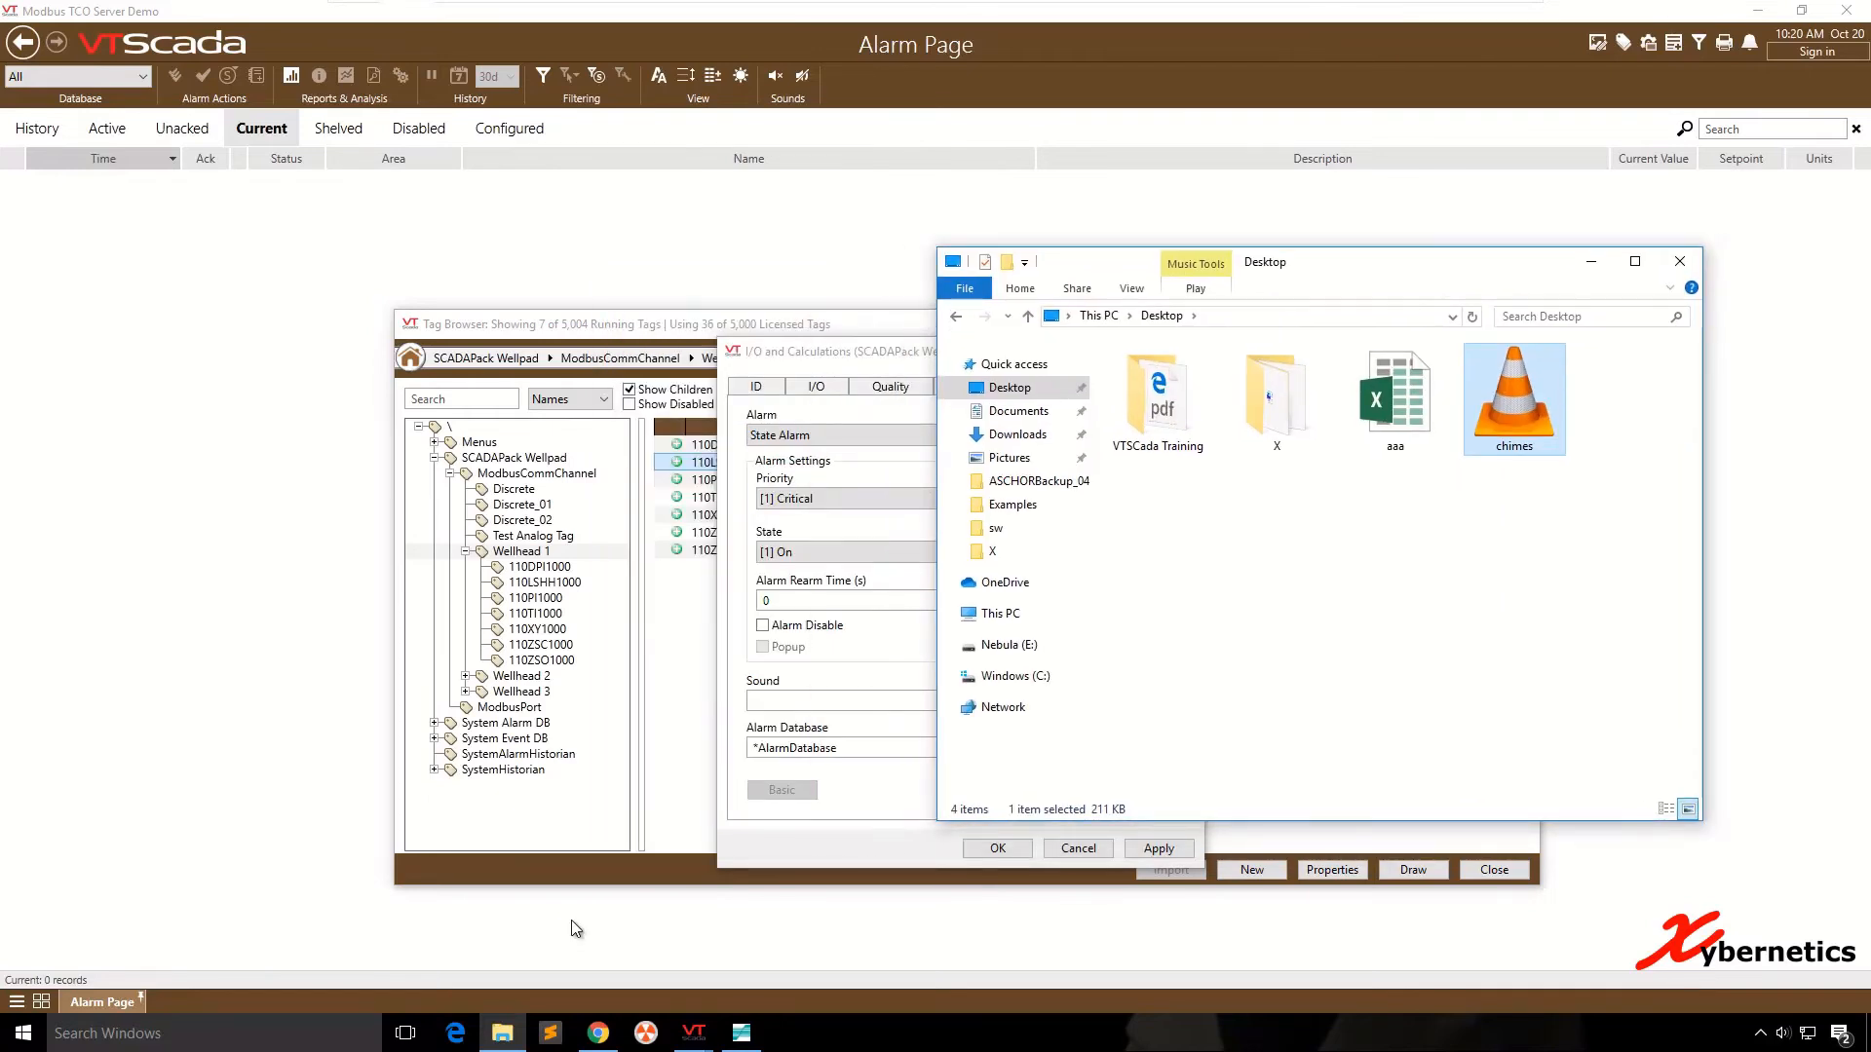
pyautogui.click(1010, 645)
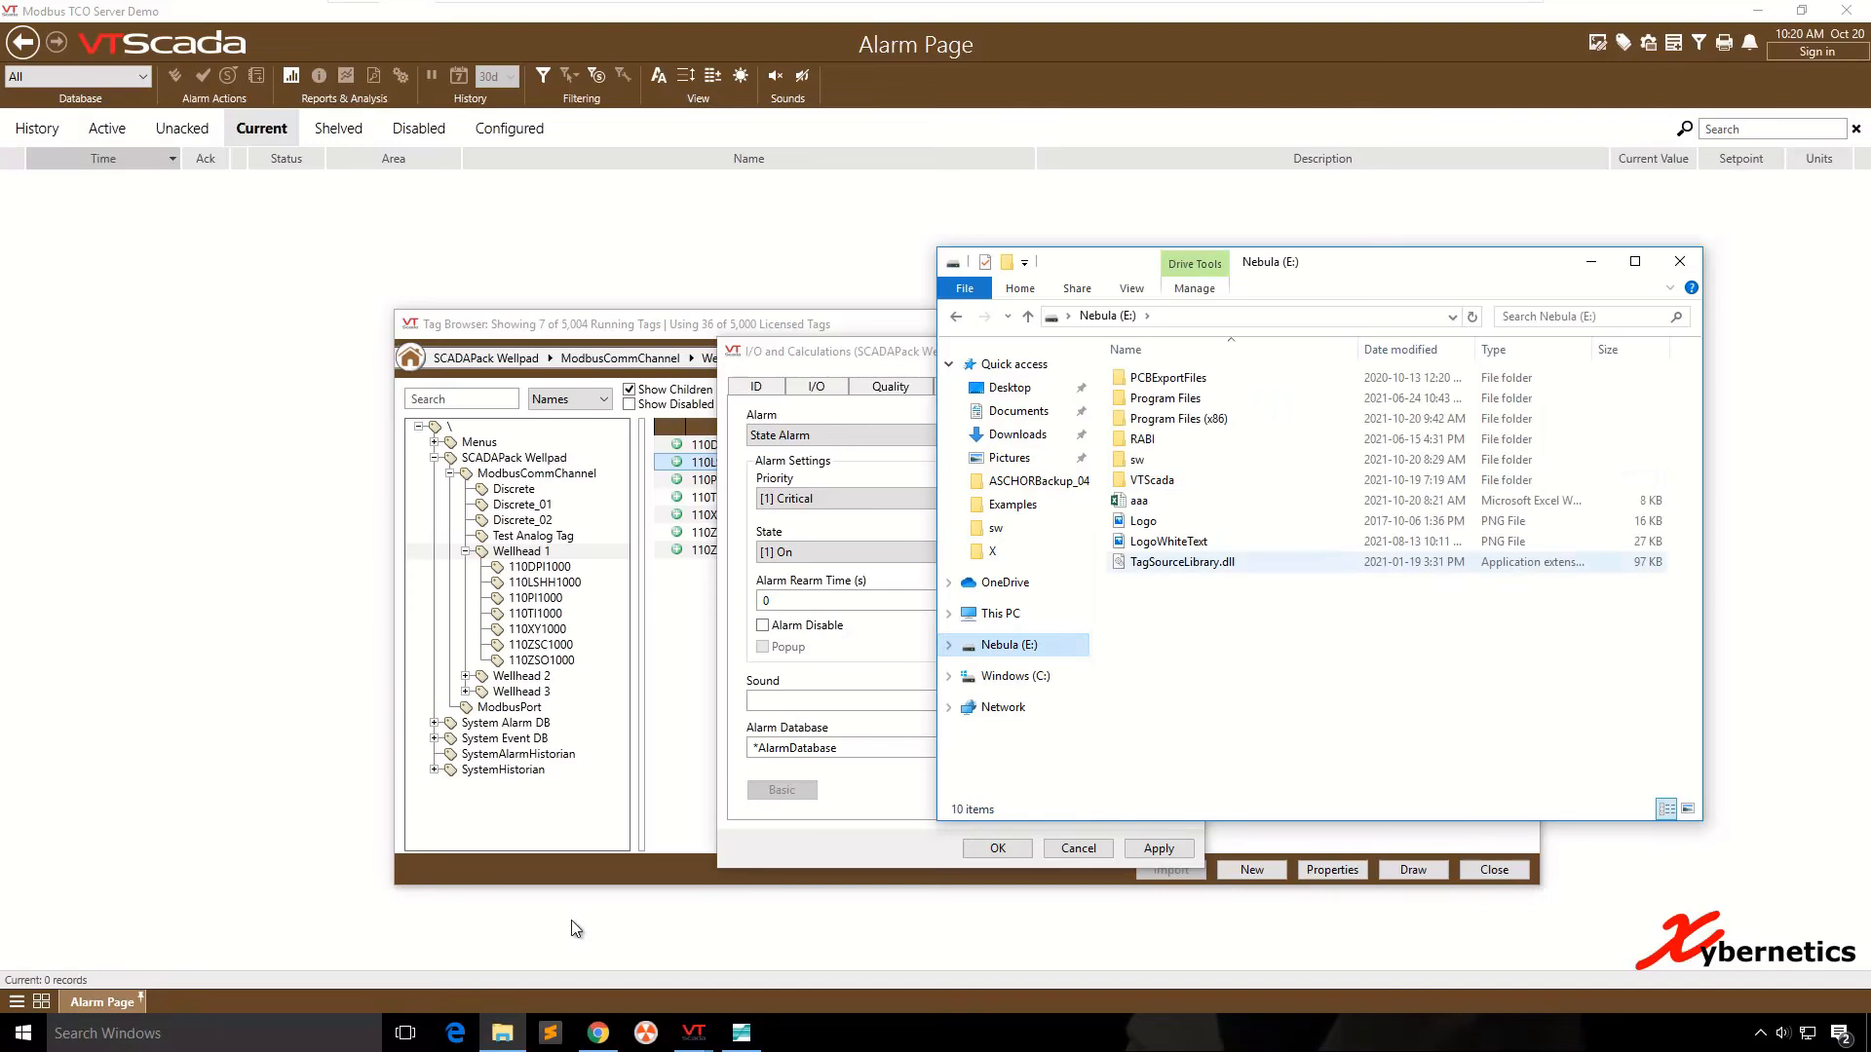
pyautogui.click(1152, 481)
pyautogui.press('Return')
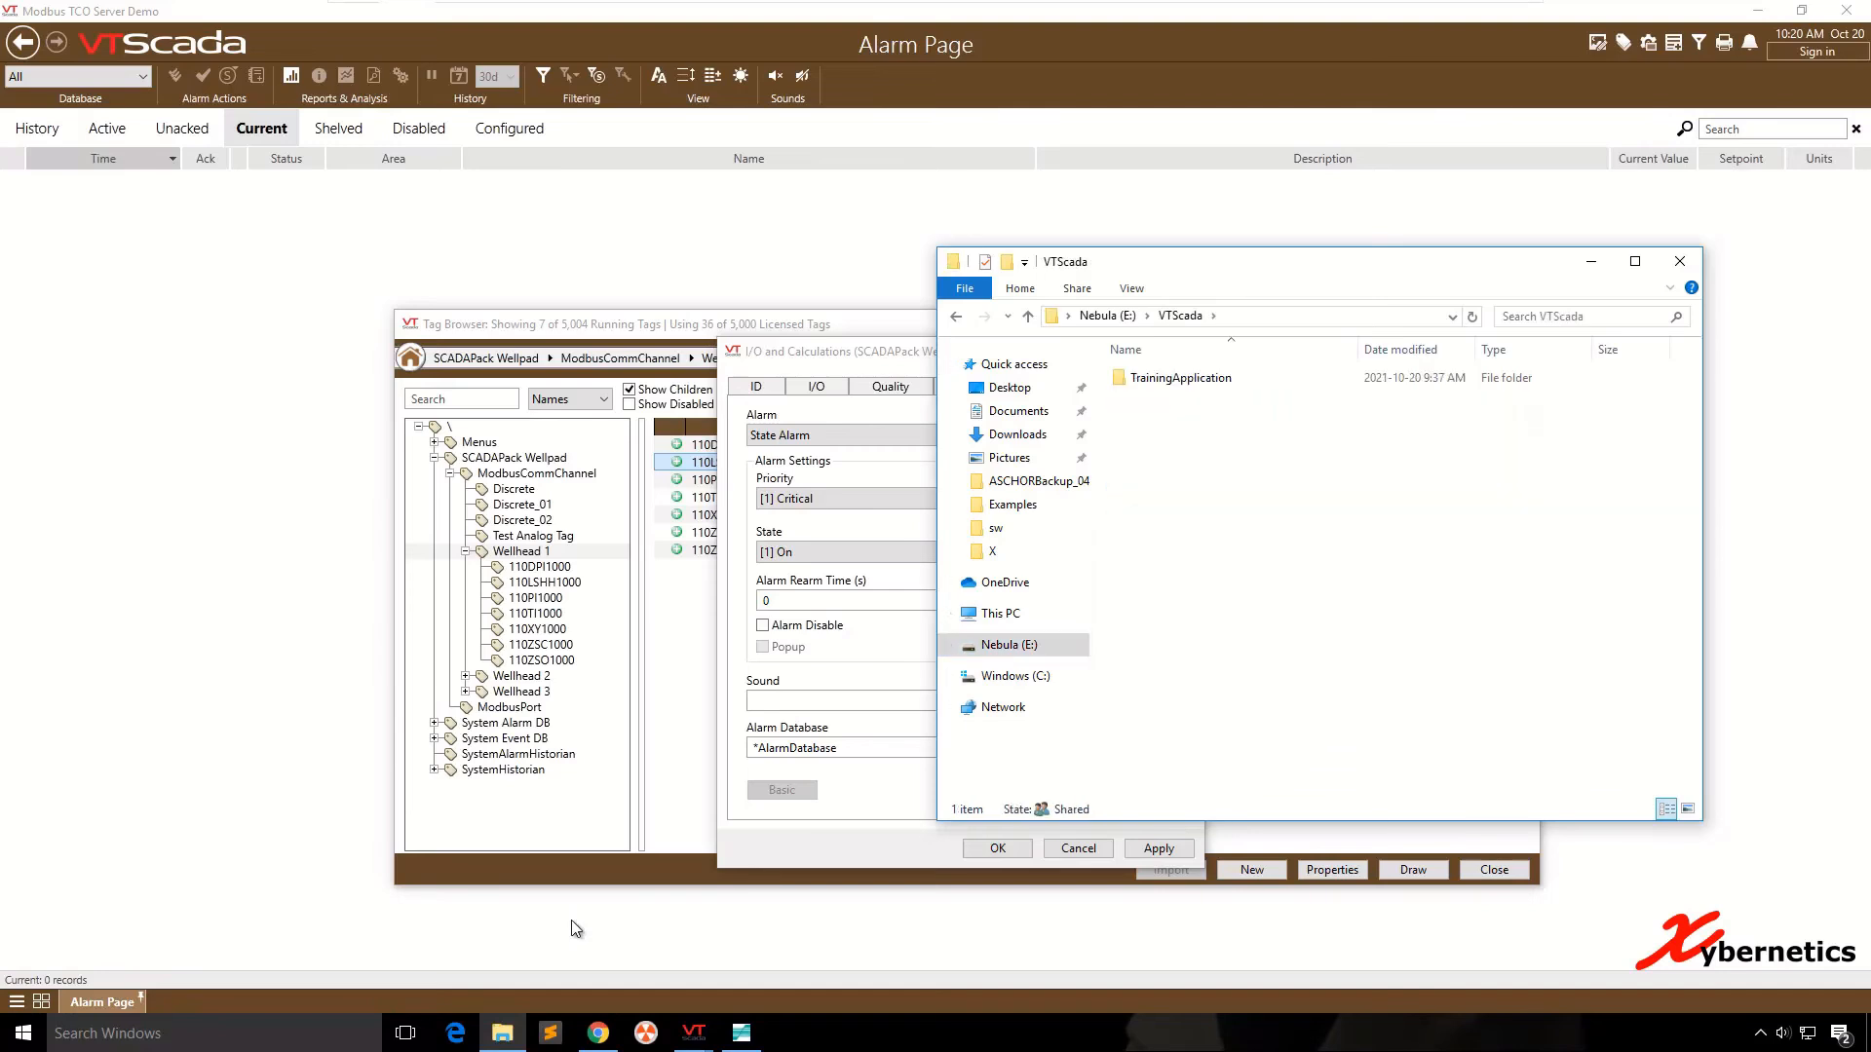
# - Paste the chimes file into the ModbusTCOServerDemo application folder within VTScada on the Windows (C:) drive
pyautogui.click(1015, 676)
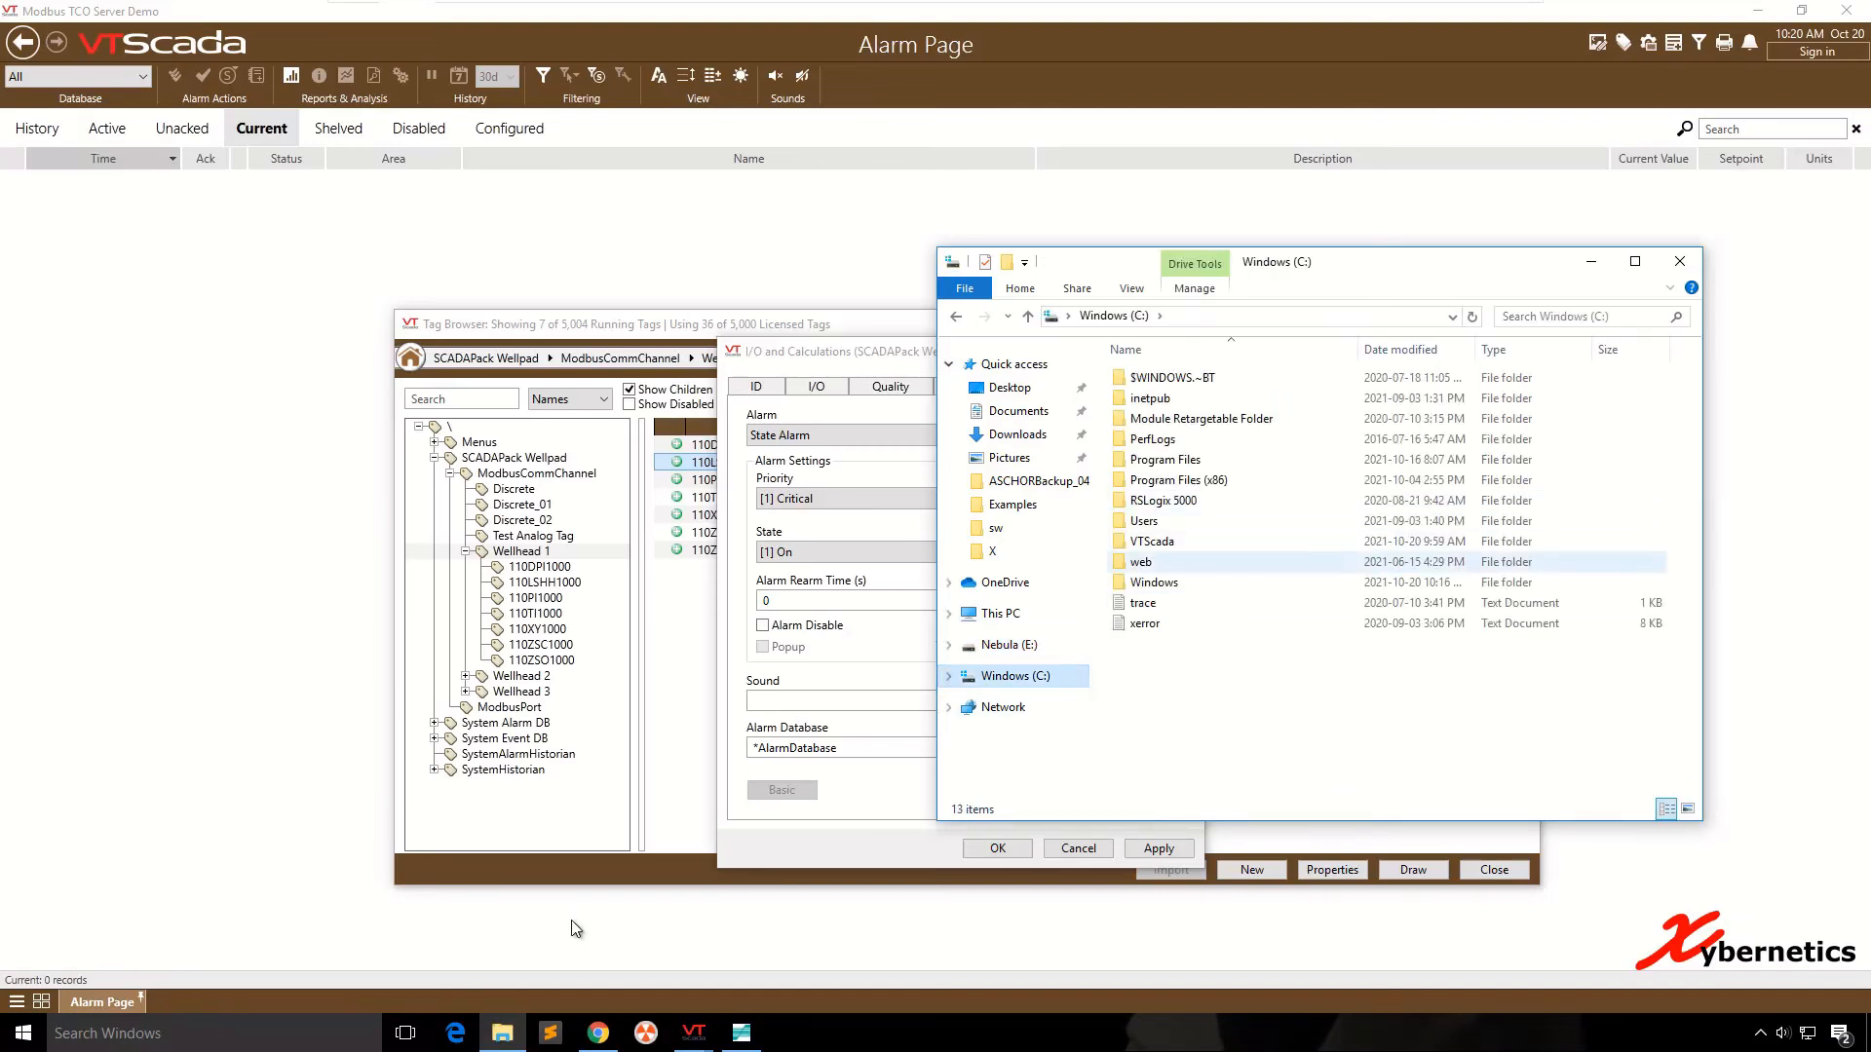
pyautogui.doubleClick(1151, 542)
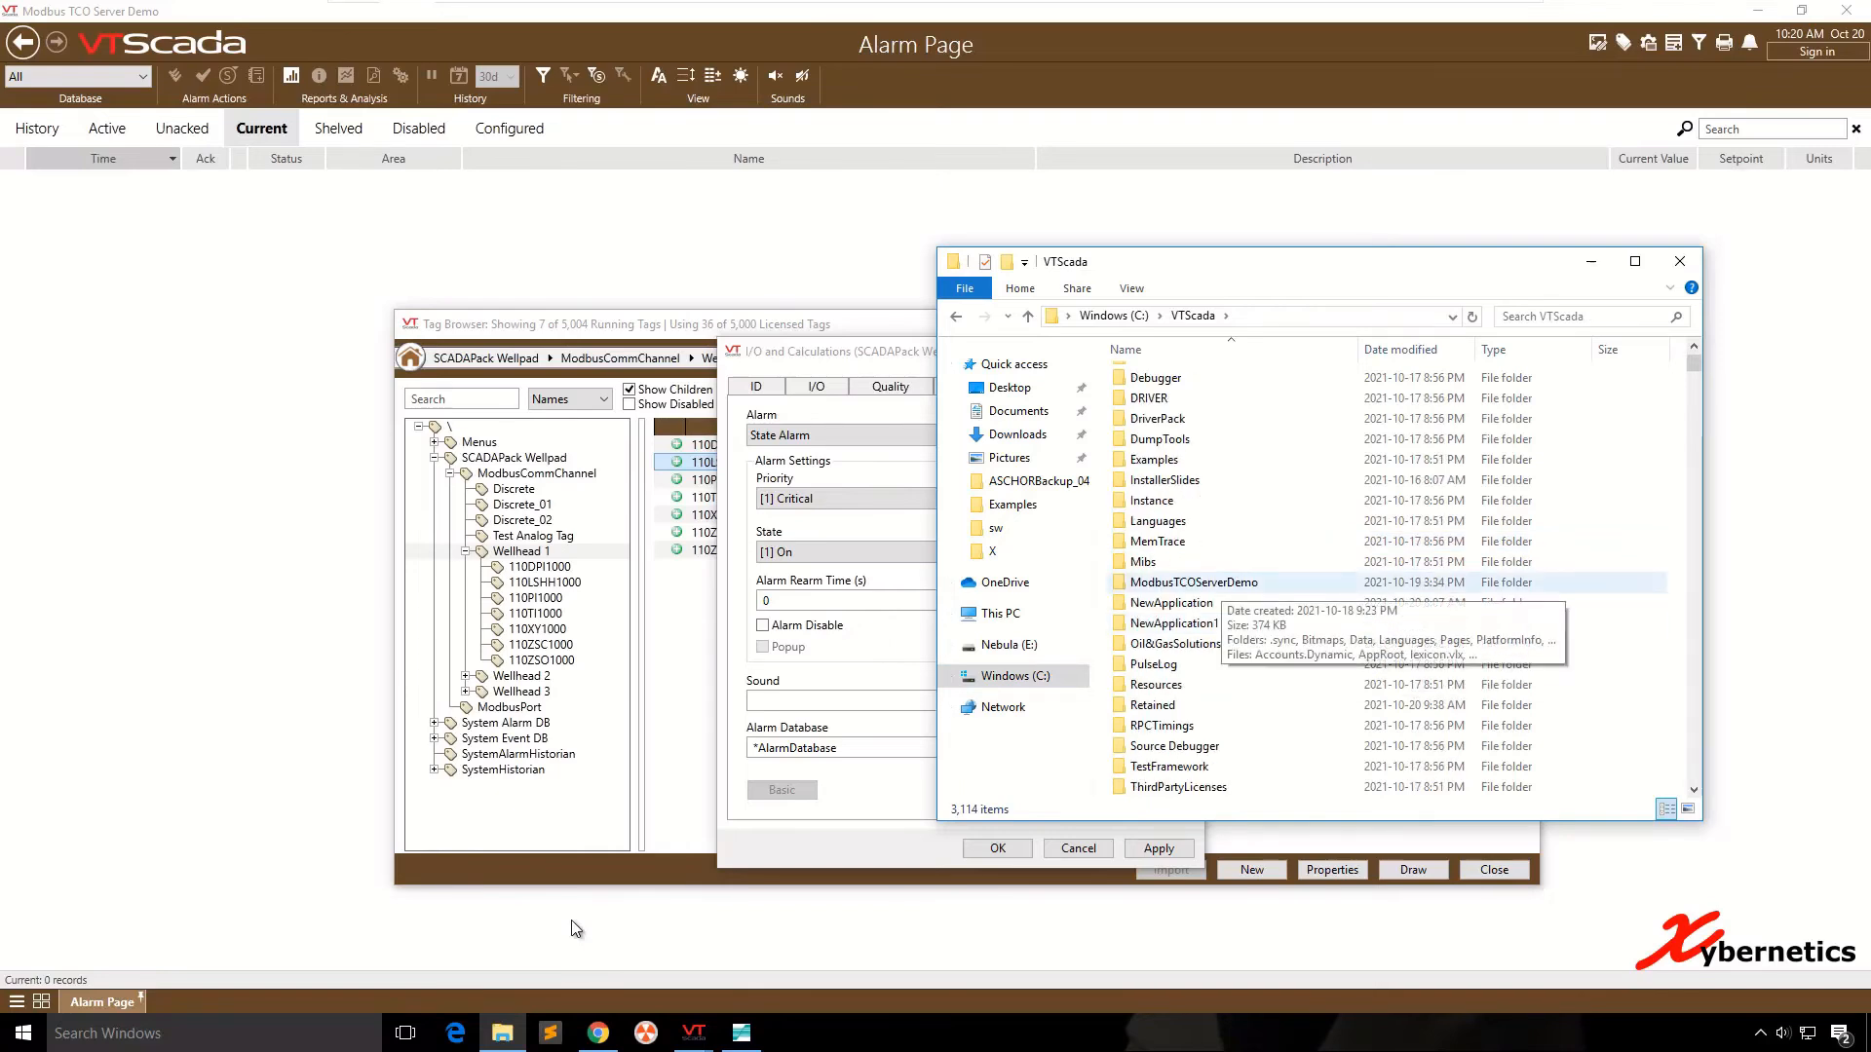
pyautogui.click(1194, 583)
pyautogui.doubleClick(1194, 582)
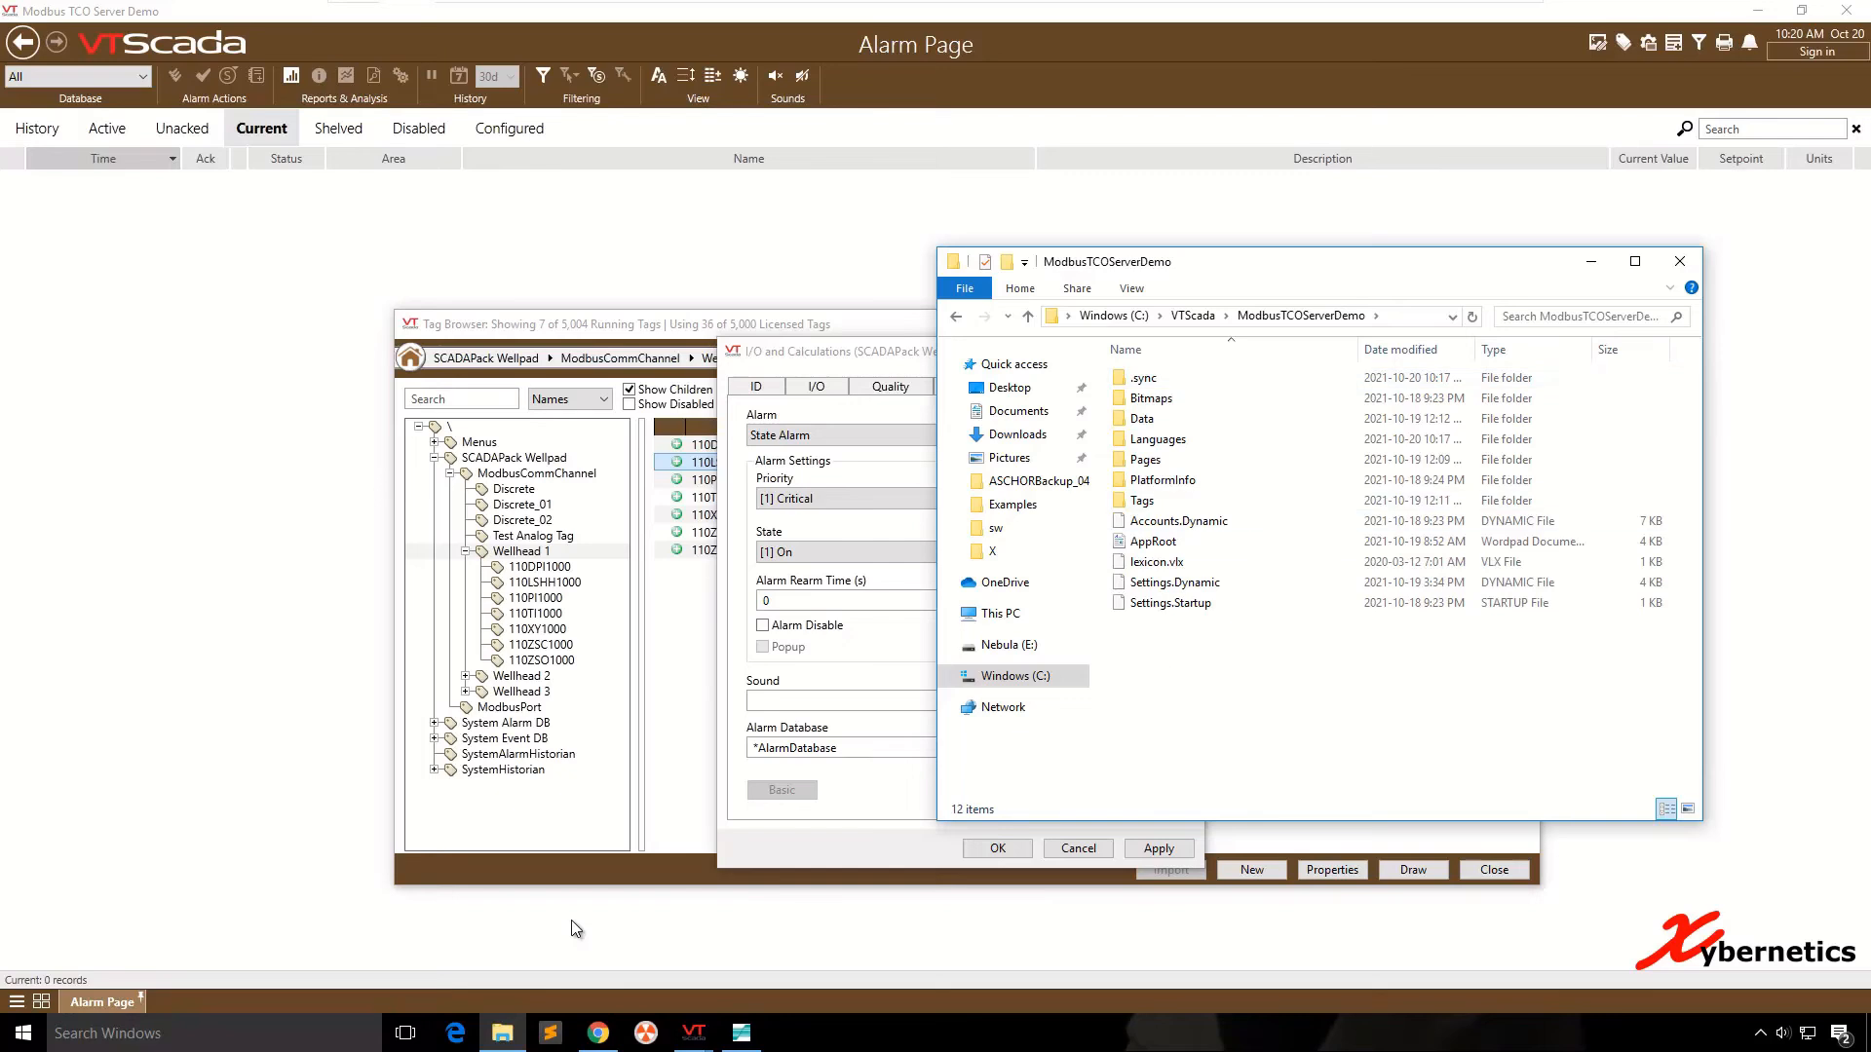
pyautogui.hotkey('ctrl', 'v')
# - Create a new folder named xwave in the ModbusTCOServerDemo folder
pyautogui.rightClick(1181, 658)
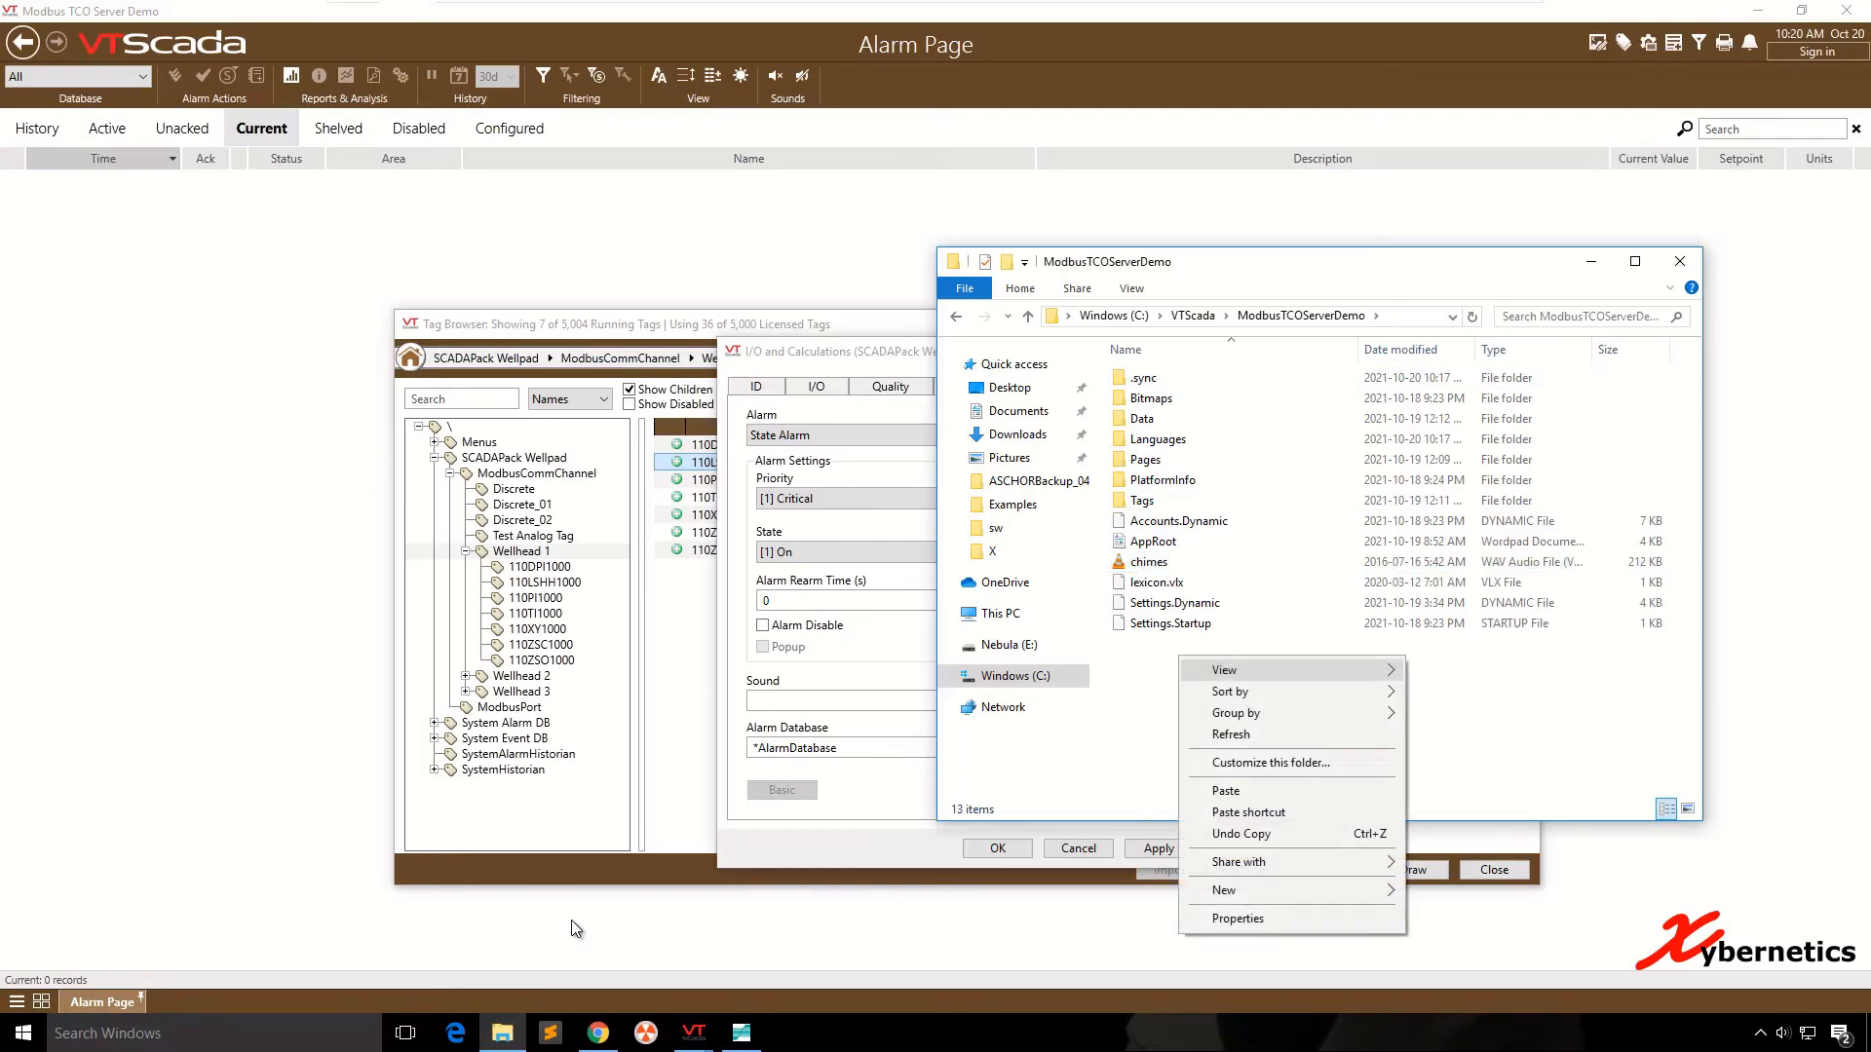
pyautogui.moveTo(1296, 891)
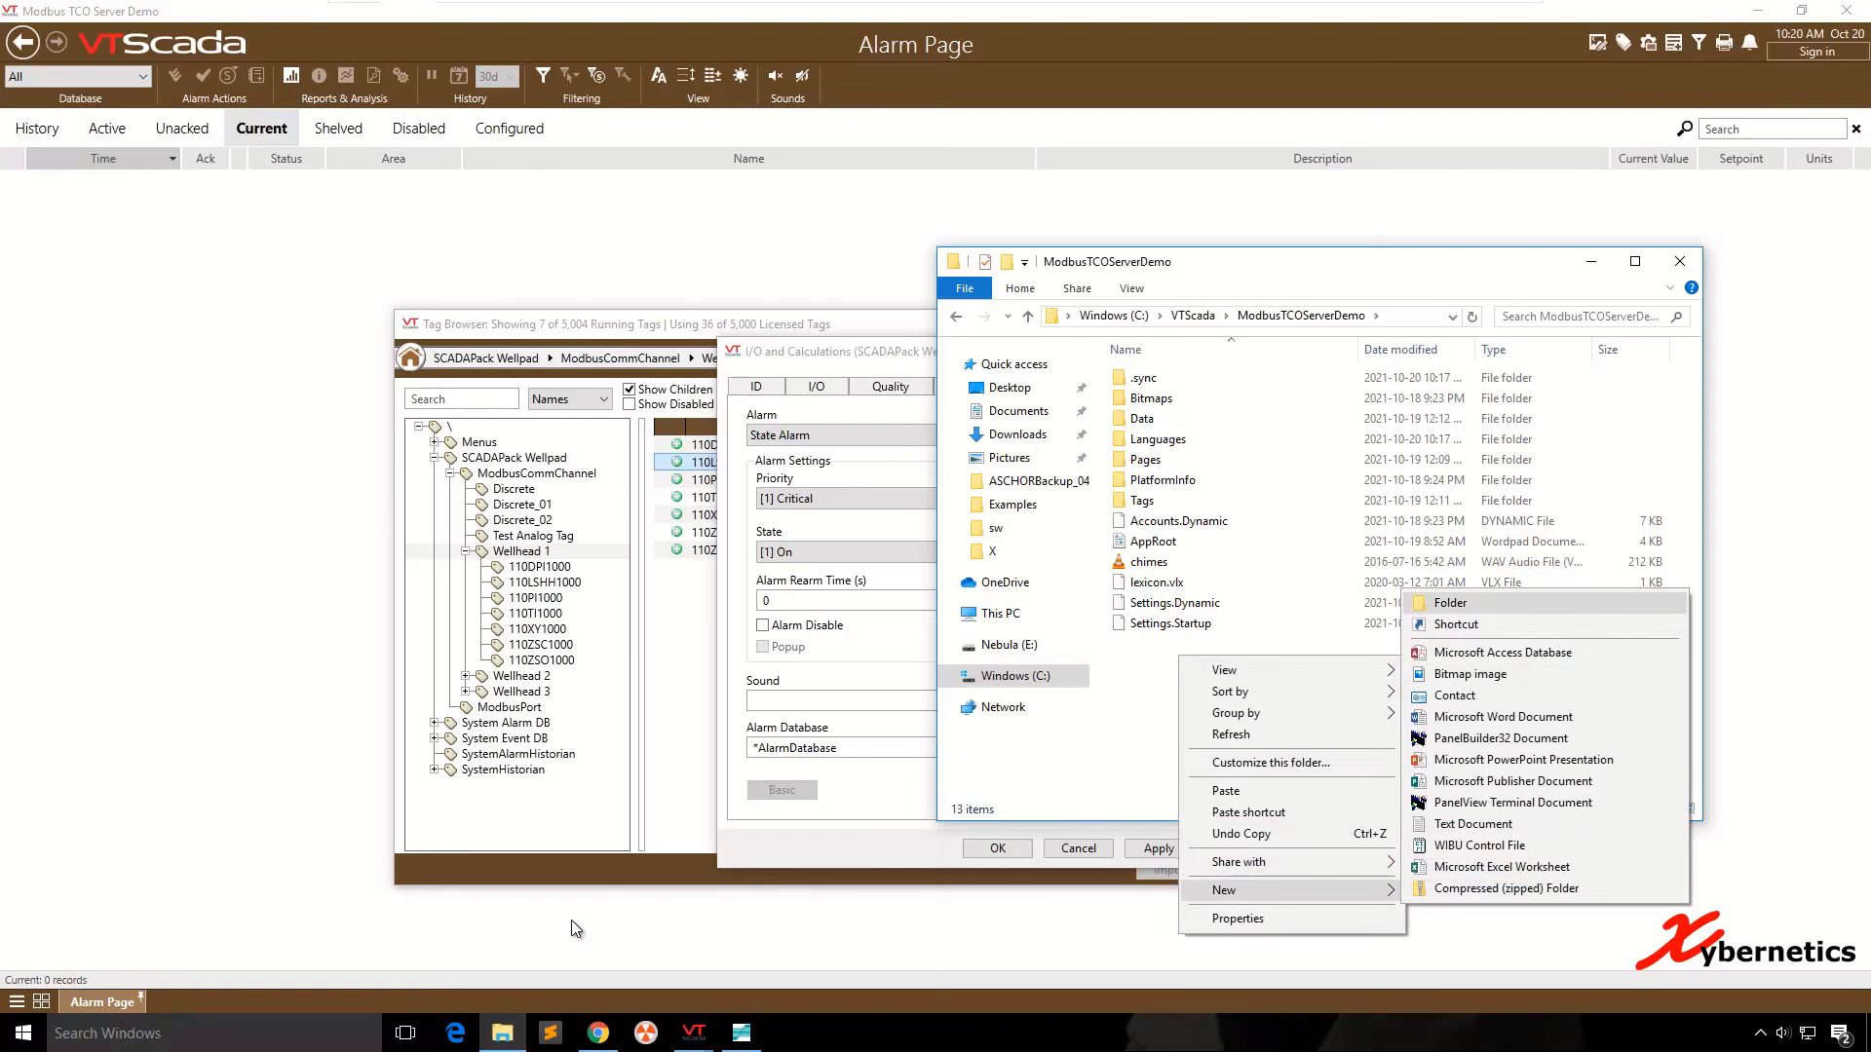
pyautogui.click(1450, 604)
pyautogui.write('xwave')
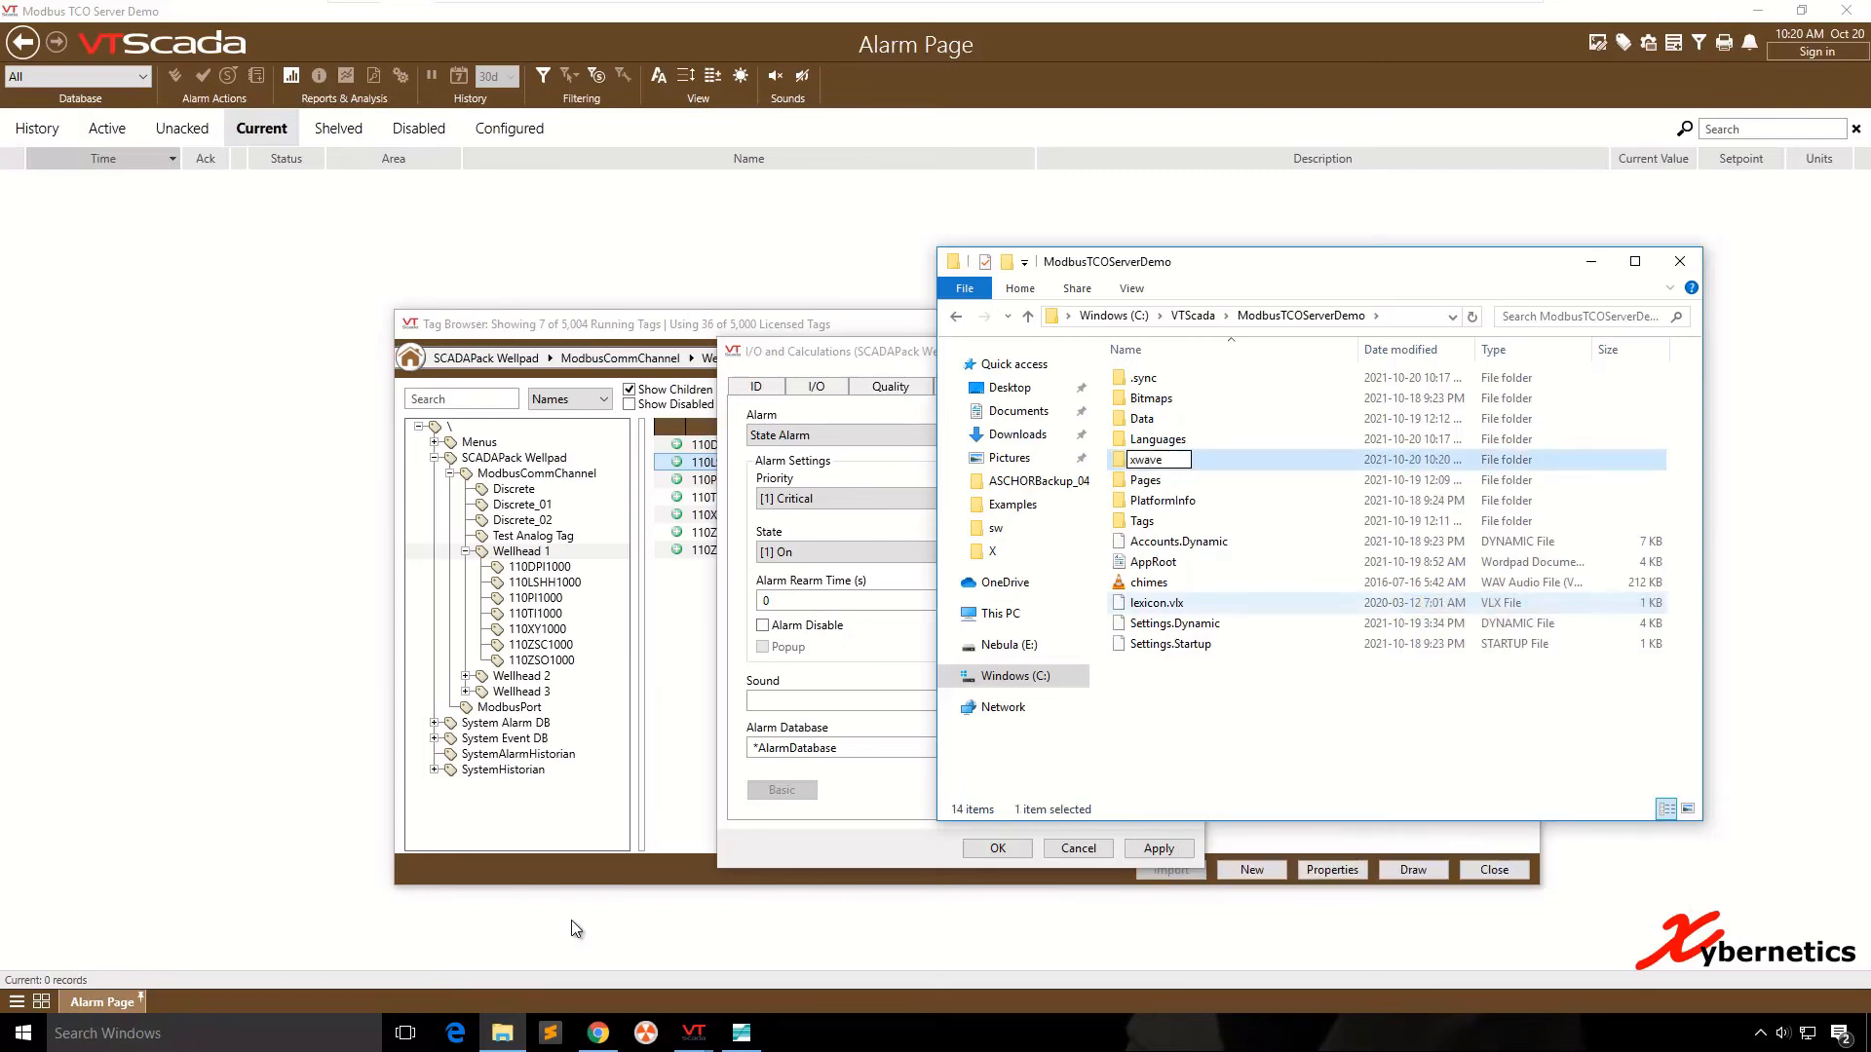
pyautogui.press('Return')
# - Move the chimes file into the xwave folder, taking it back out of the Tags folder
pyautogui.moveTo(1149, 582); pyautogui.dragTo(1174, 502)
pyautogui.doubleClick(1142, 500)
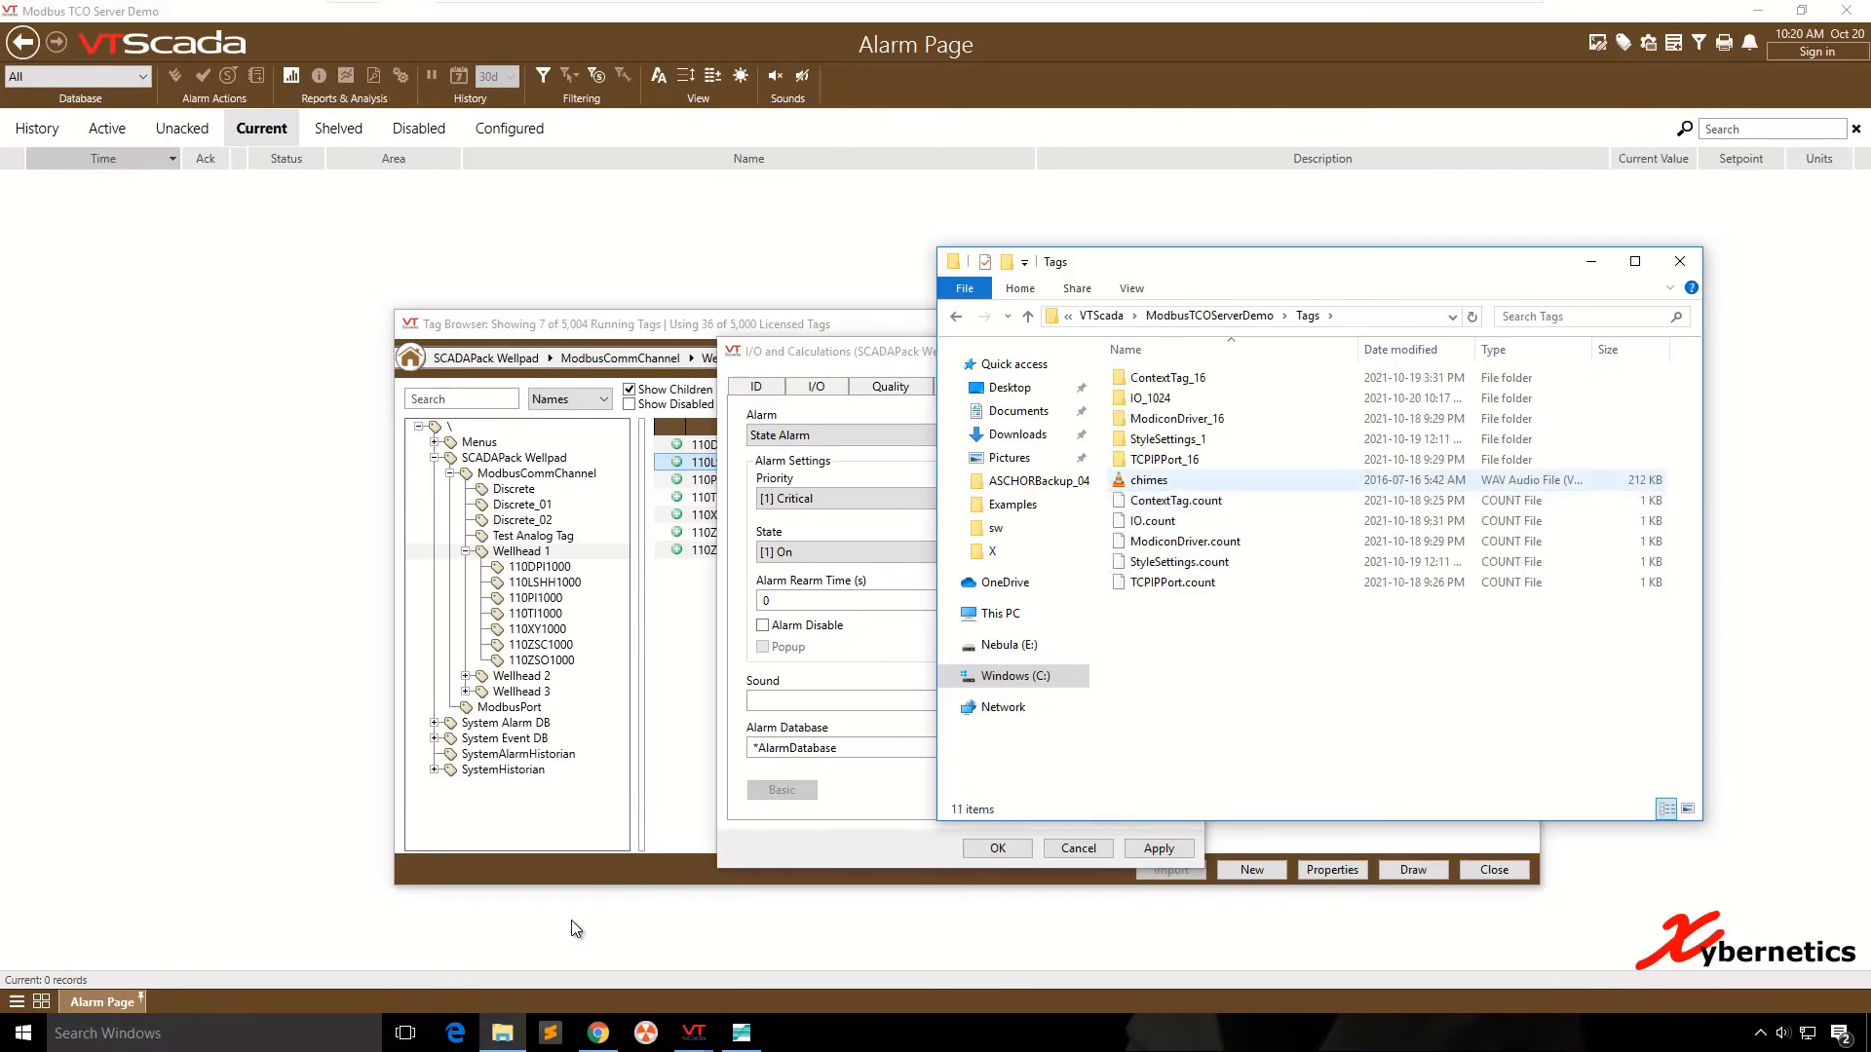
pyautogui.rightClick(1148, 481)
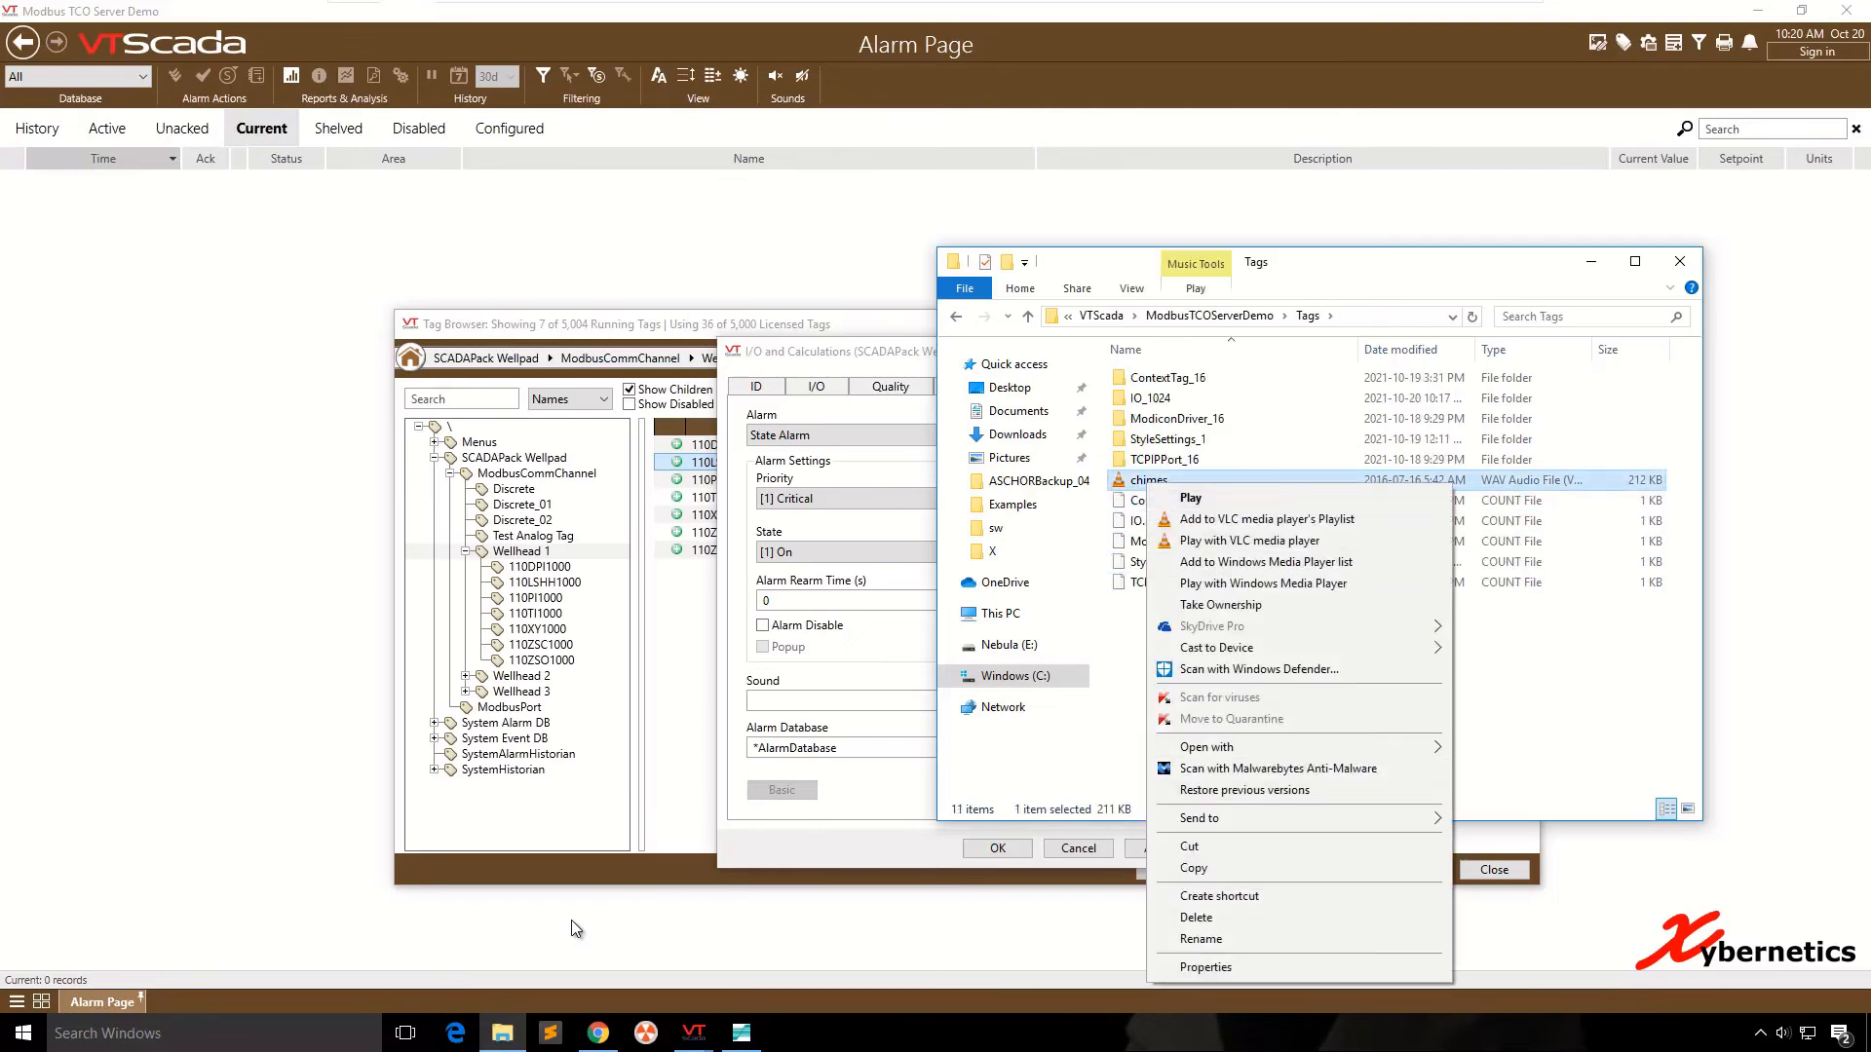
pyautogui.click(1535, 721)
pyautogui.click(1149, 480)
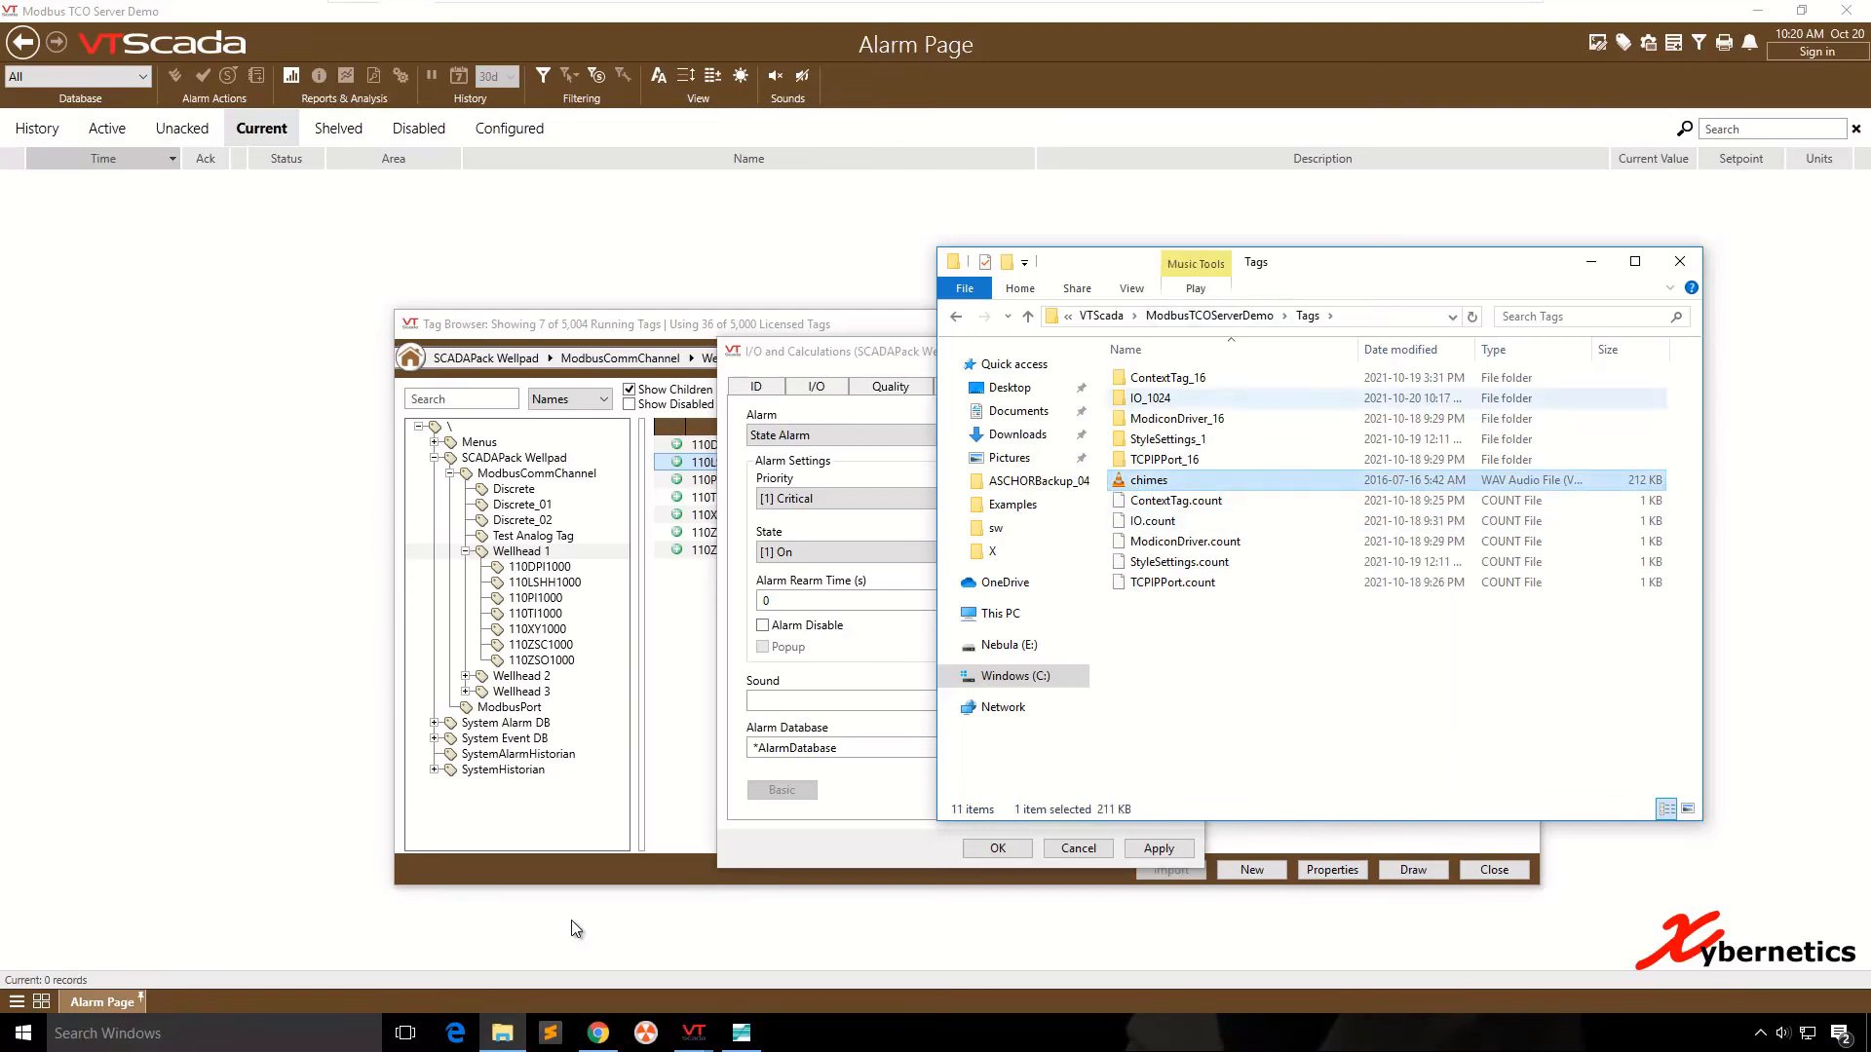
pyautogui.click(1209, 315)
pyautogui.doubleClick(1146, 522)
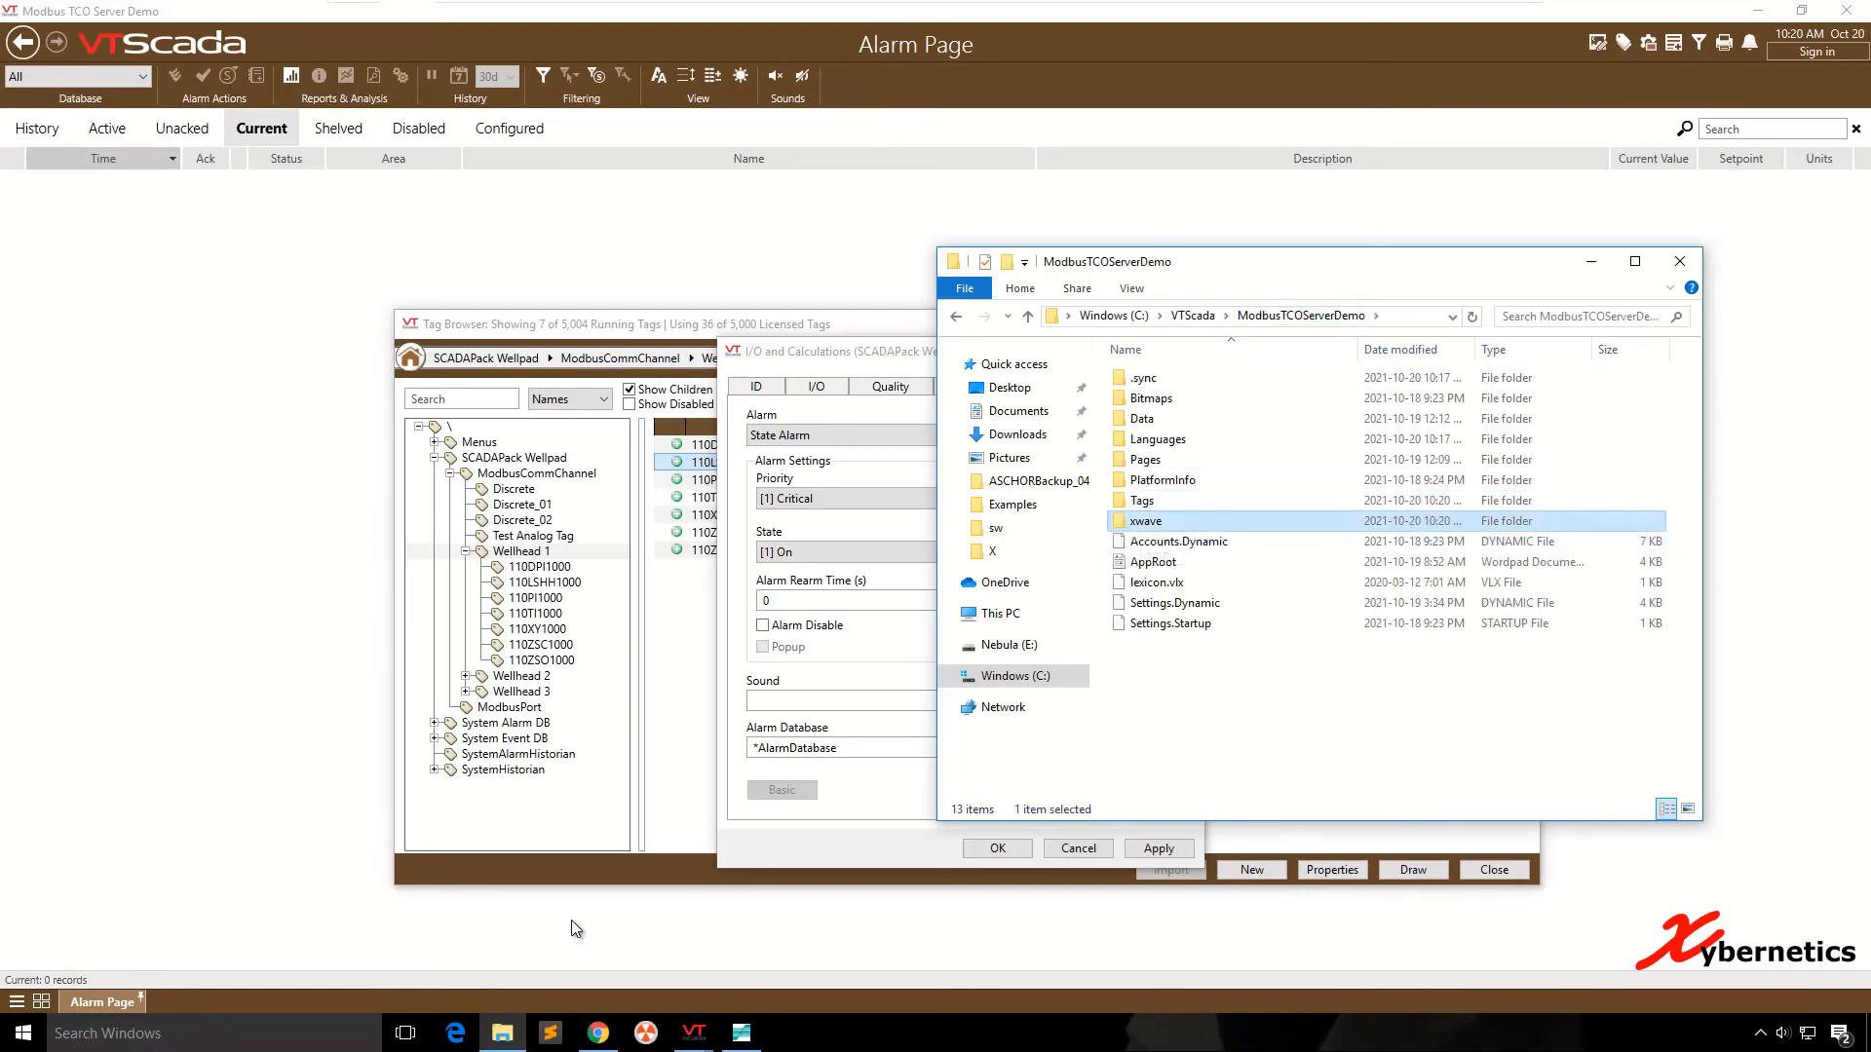
# - Check the contents of the xwave folder and view the properties of the chimes file
pyautogui.click(1209, 315)
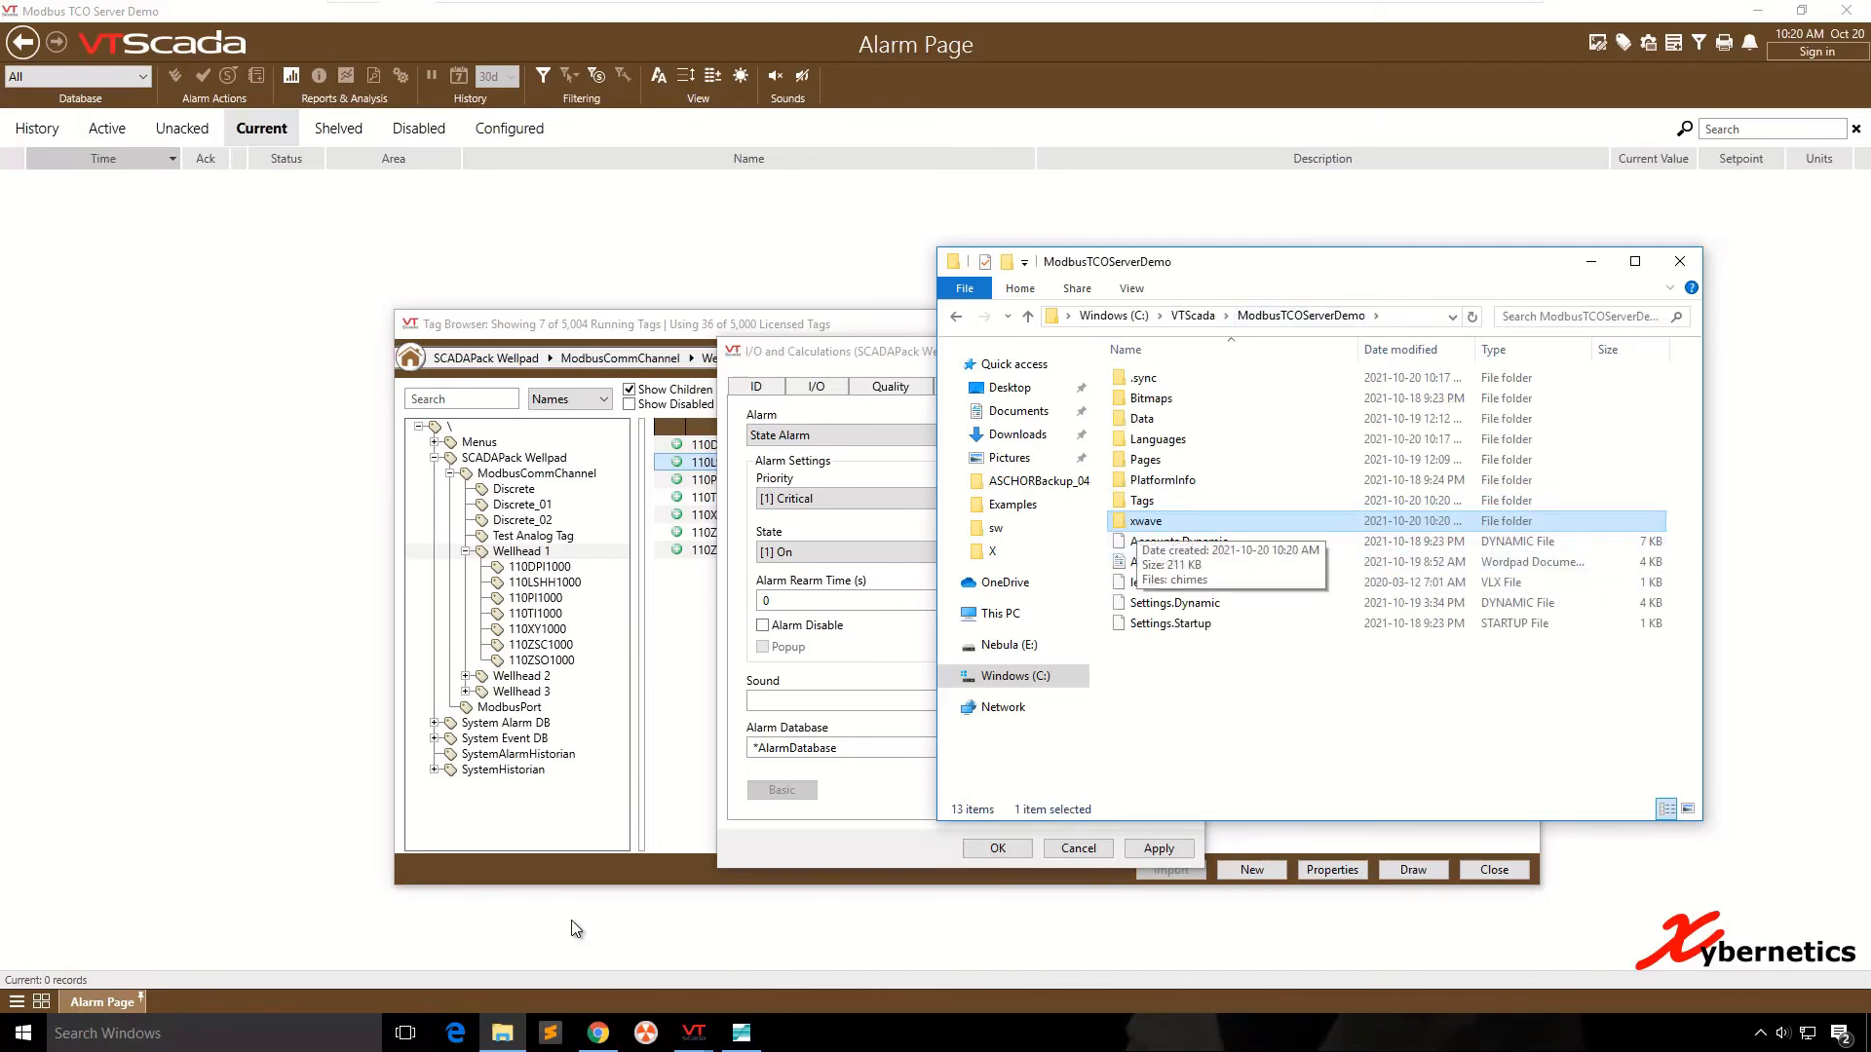
pyautogui.doubleClick(1146, 521)
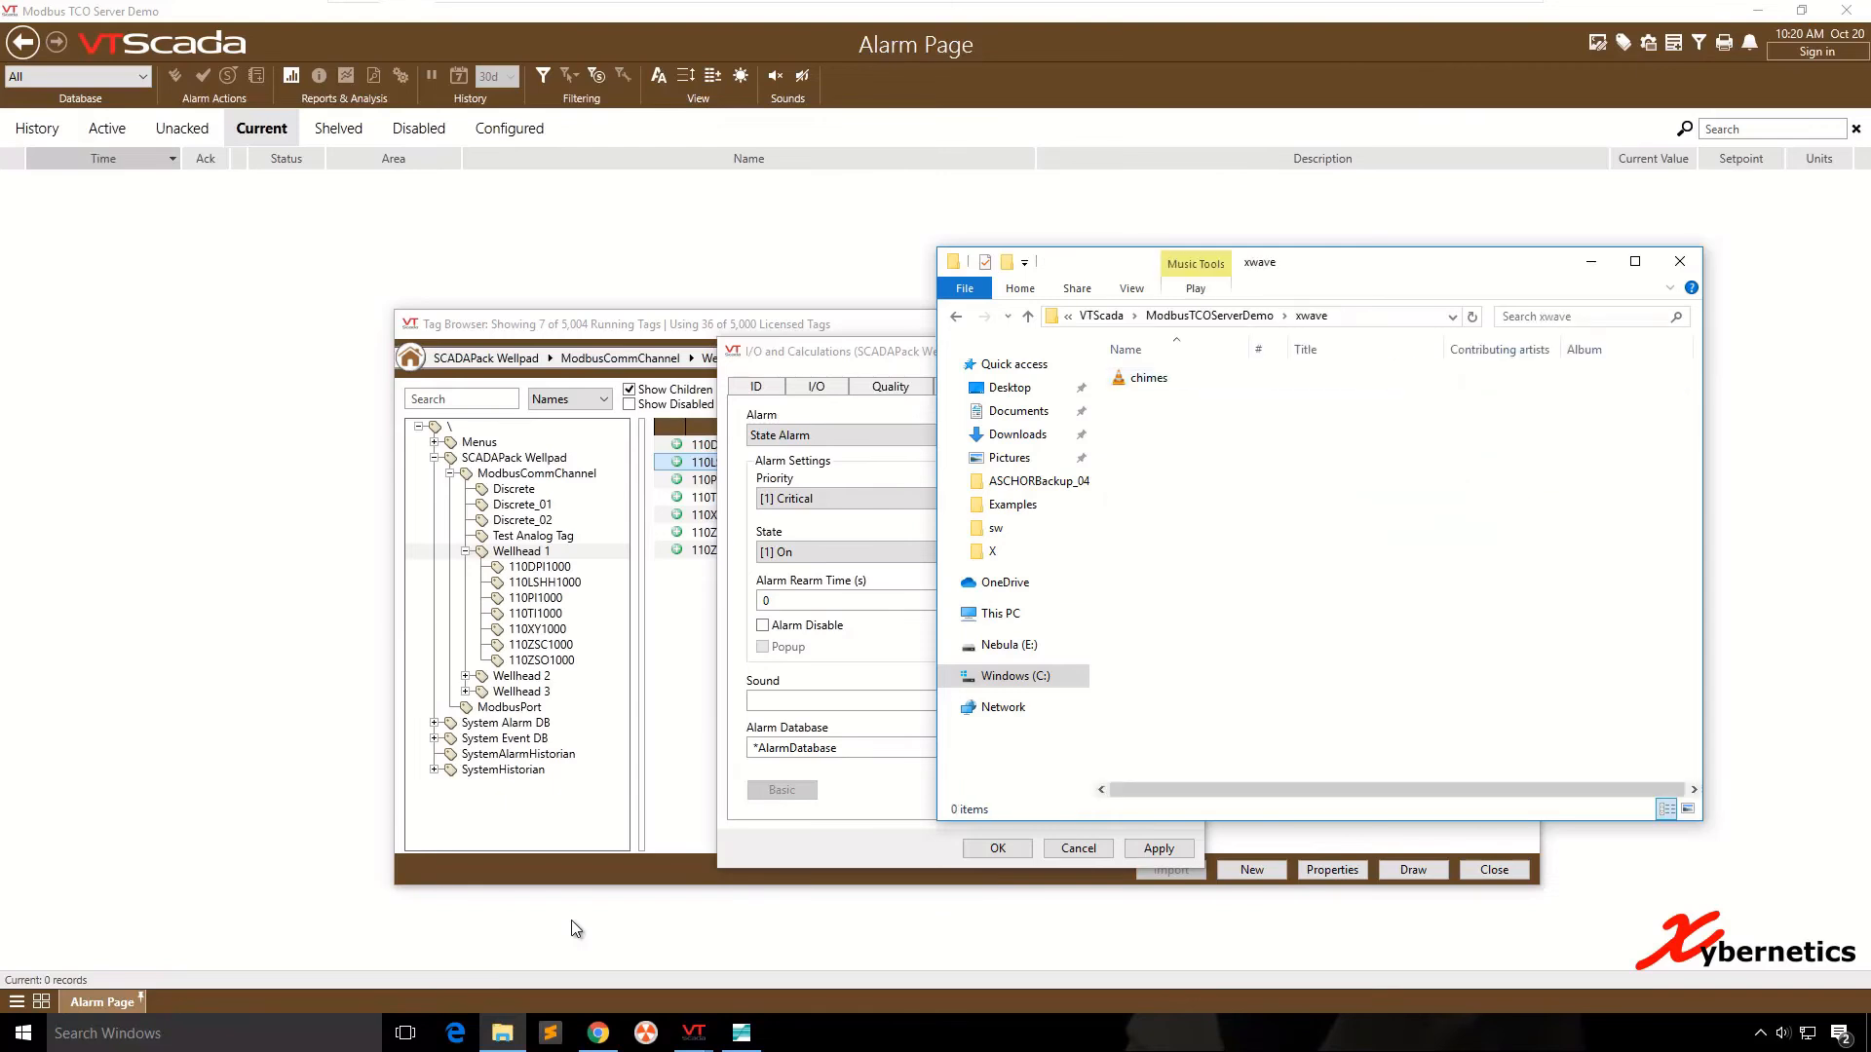
pyautogui.rightClick(1155, 378)
pyautogui.click(1267, 862)
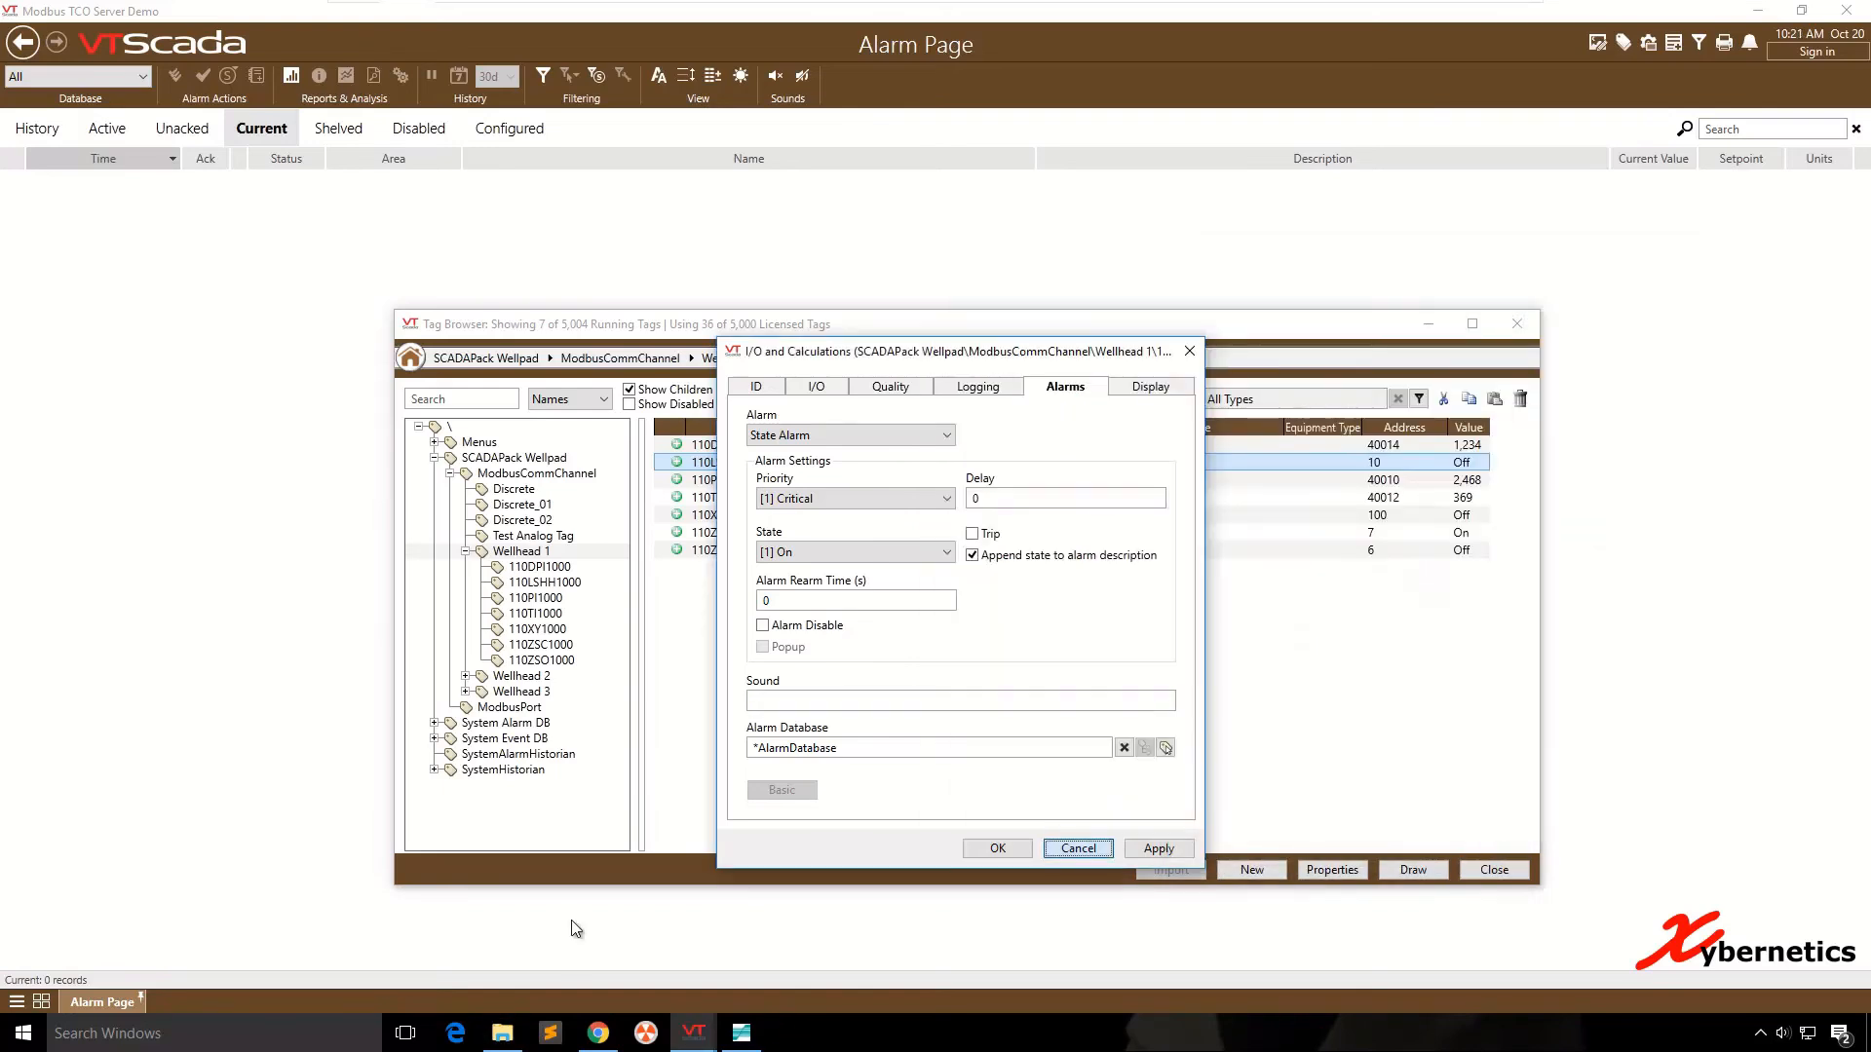
# - Close the tag properties without changes and switch to the VTScada Application Manager
pyautogui.press('Escape')
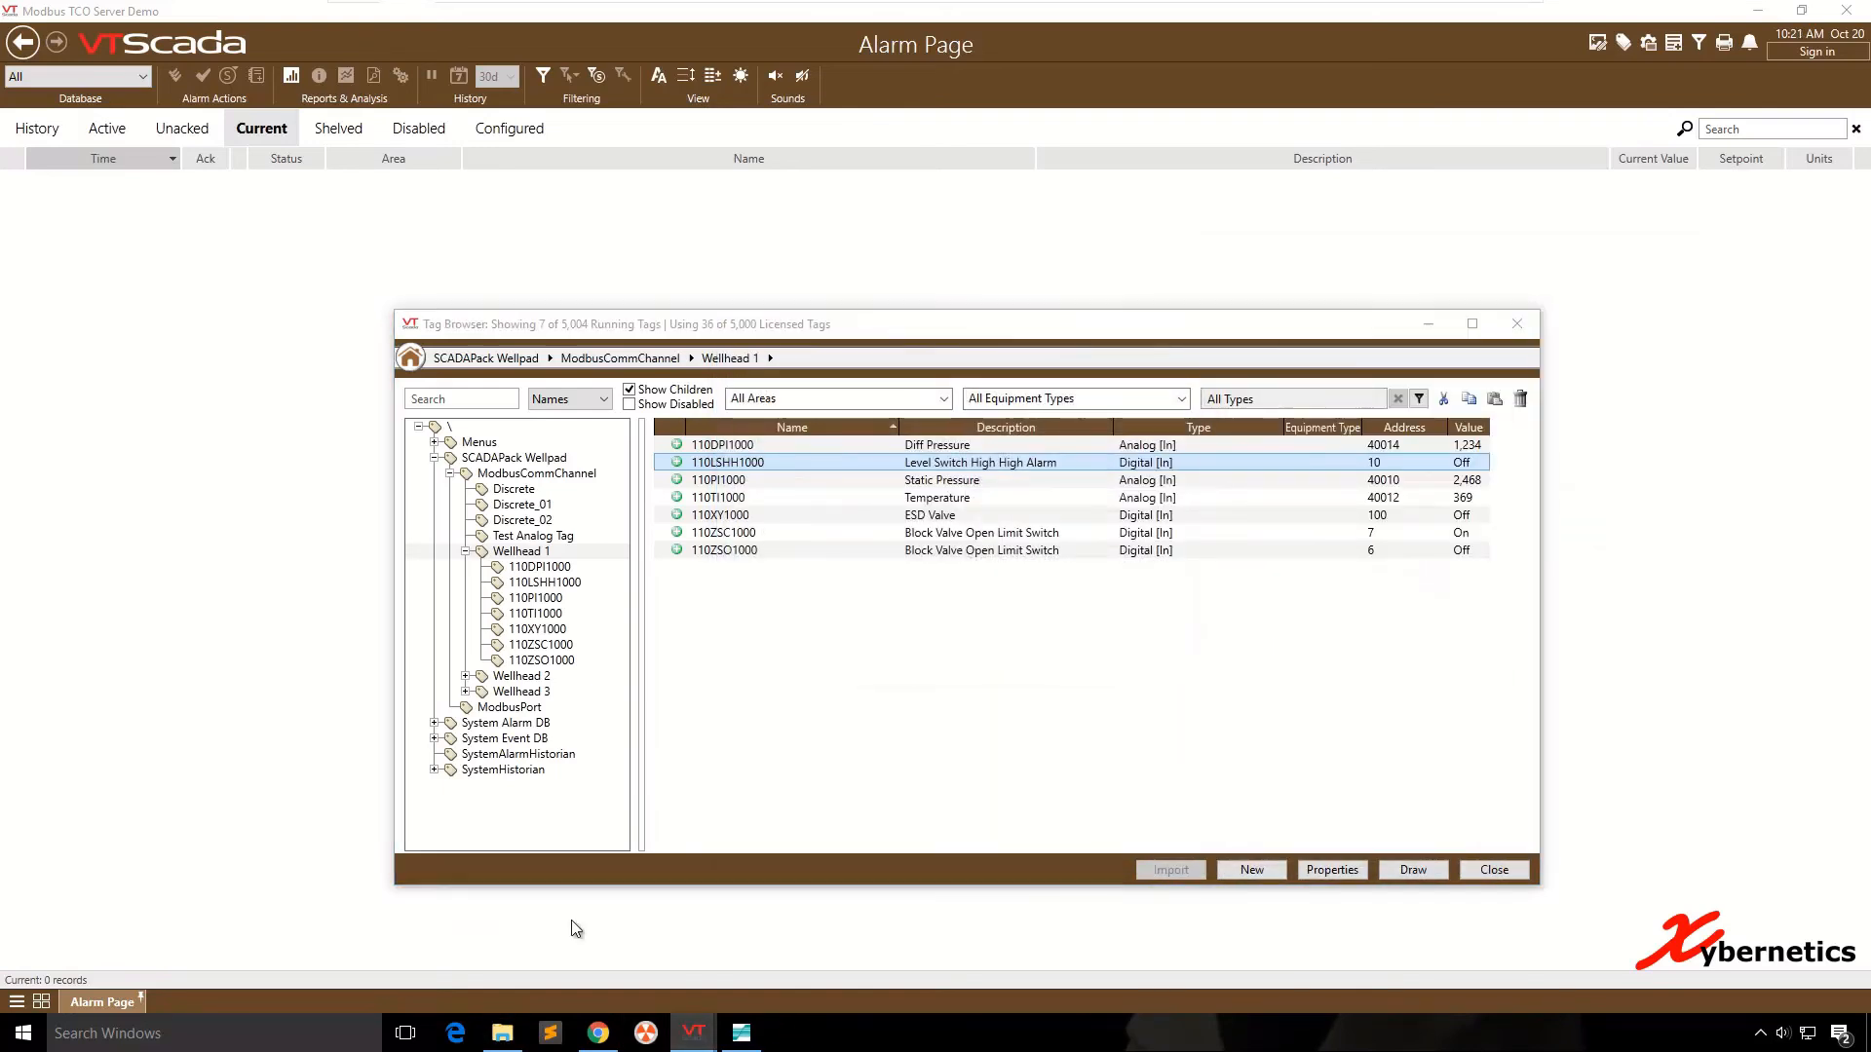
pyautogui.click(693, 1033)
pyautogui.click(270, 945)
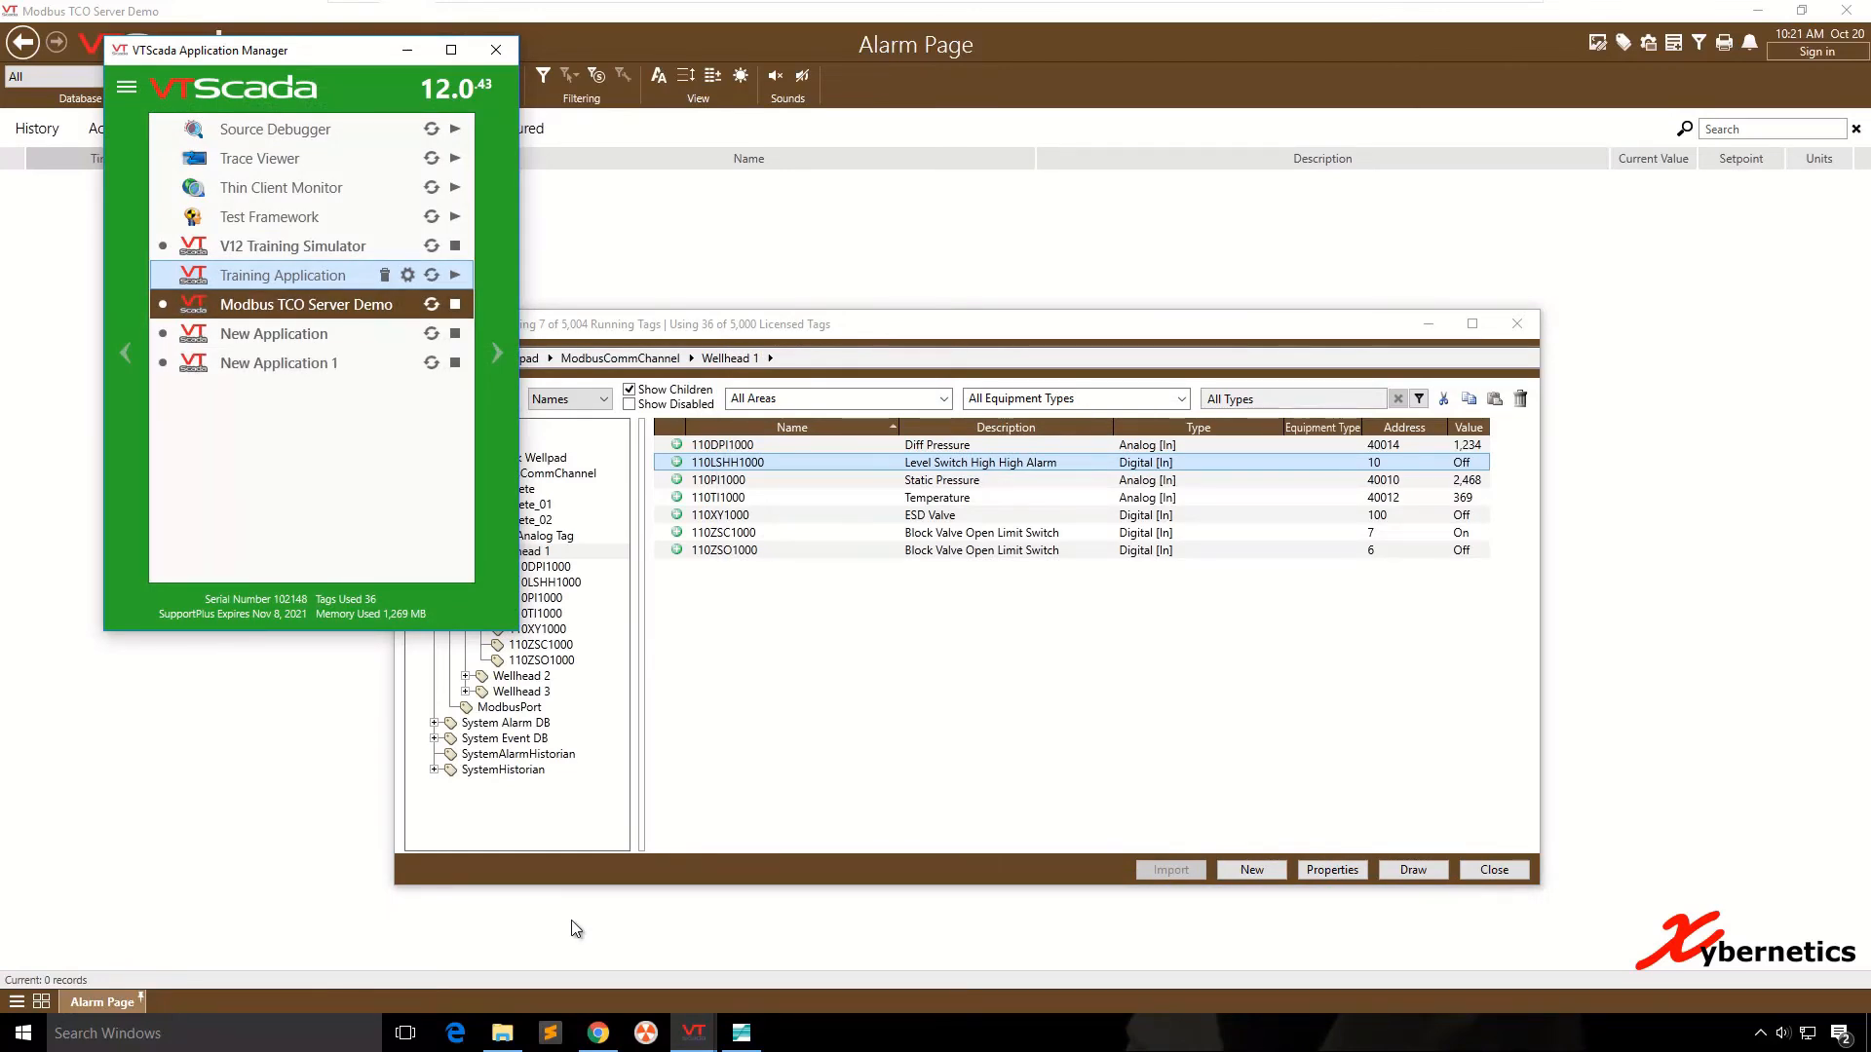
pyautogui.click(502, 1033)
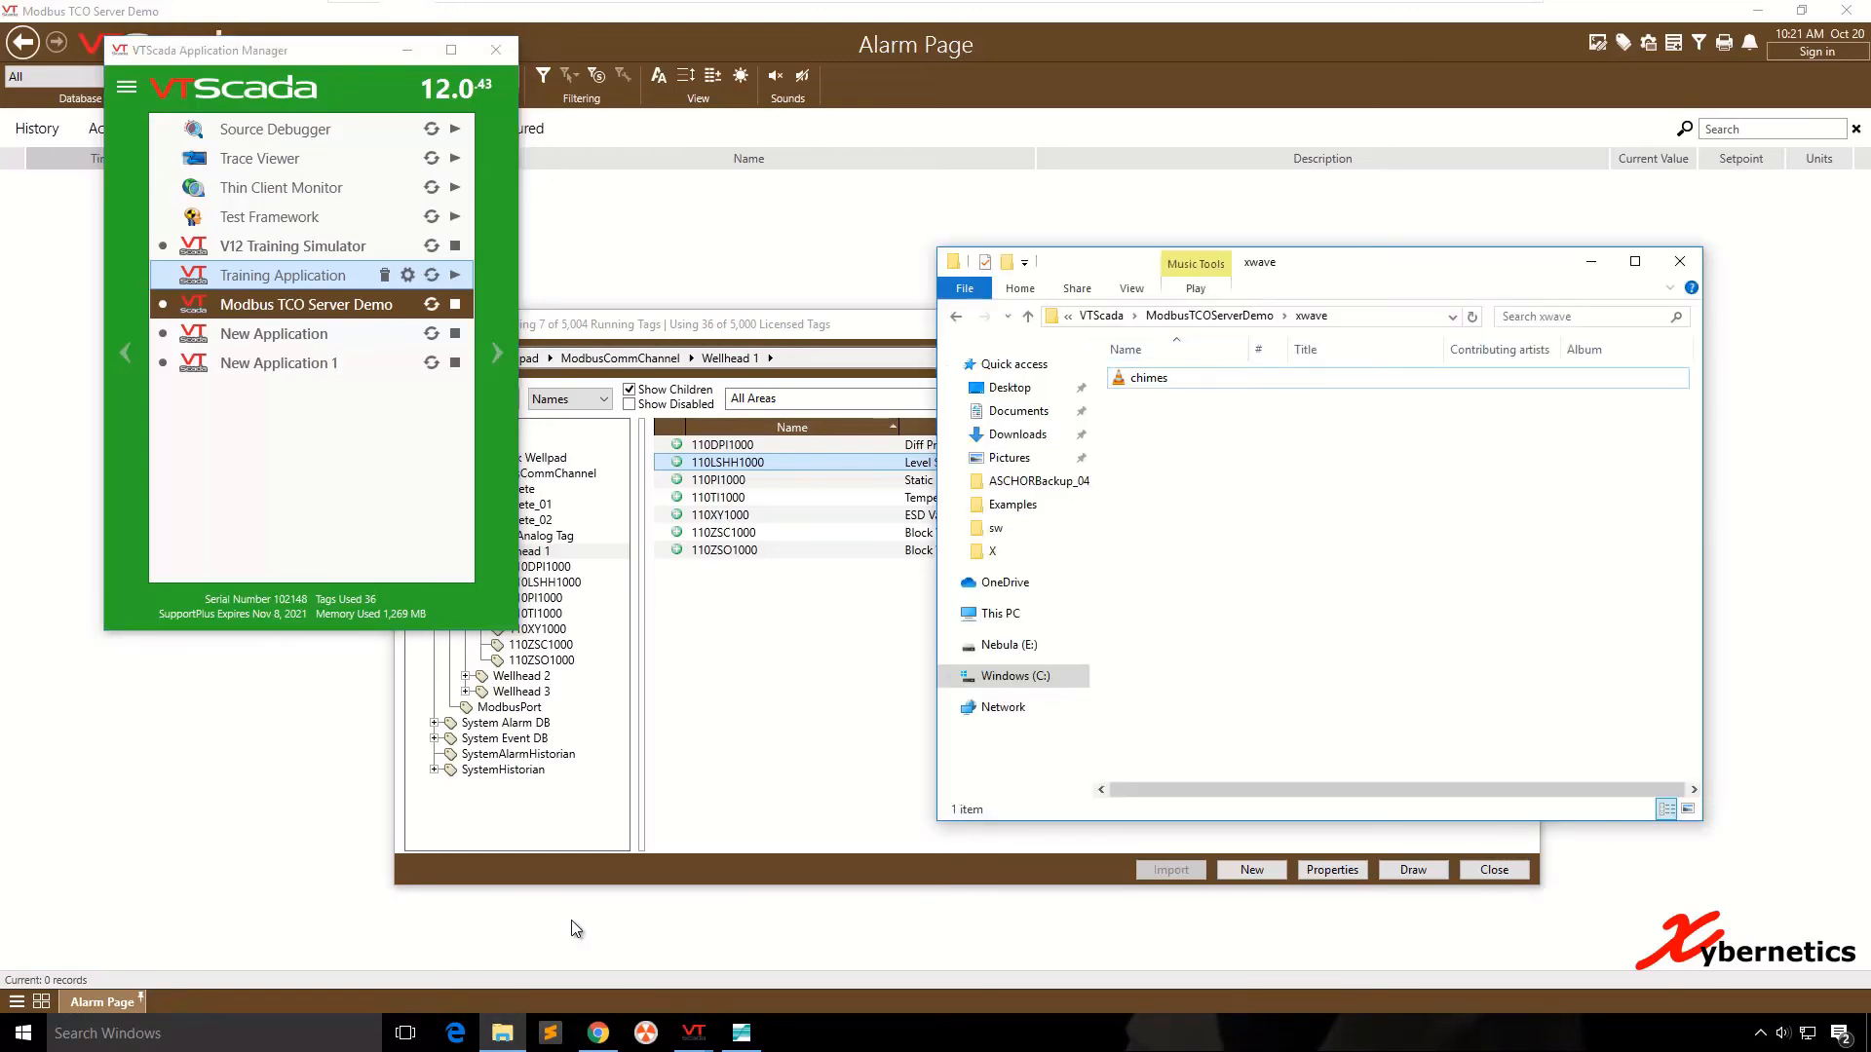
pyautogui.click(341, 335)
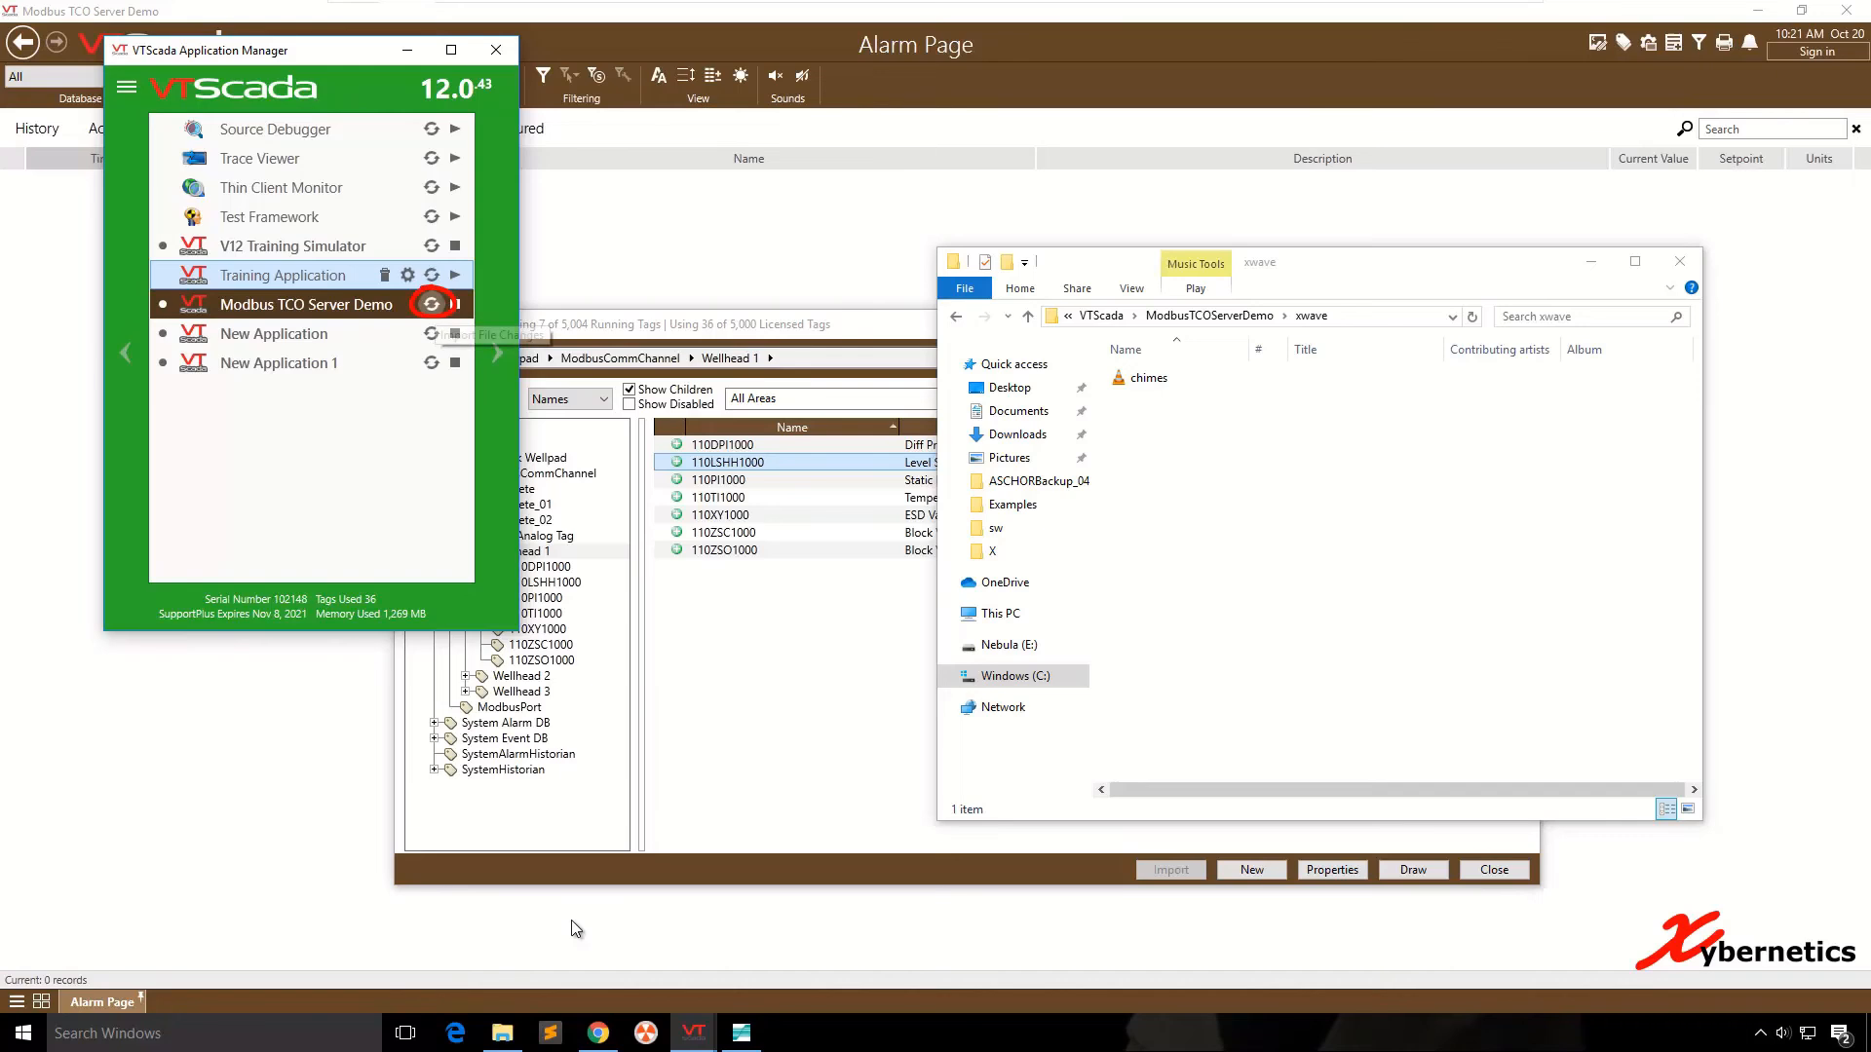
# - Import xwave\chimes.wav into the Modbus TCO Server Demo application with the comment "Test wave file for alarm"
pyautogui.click(431, 304)
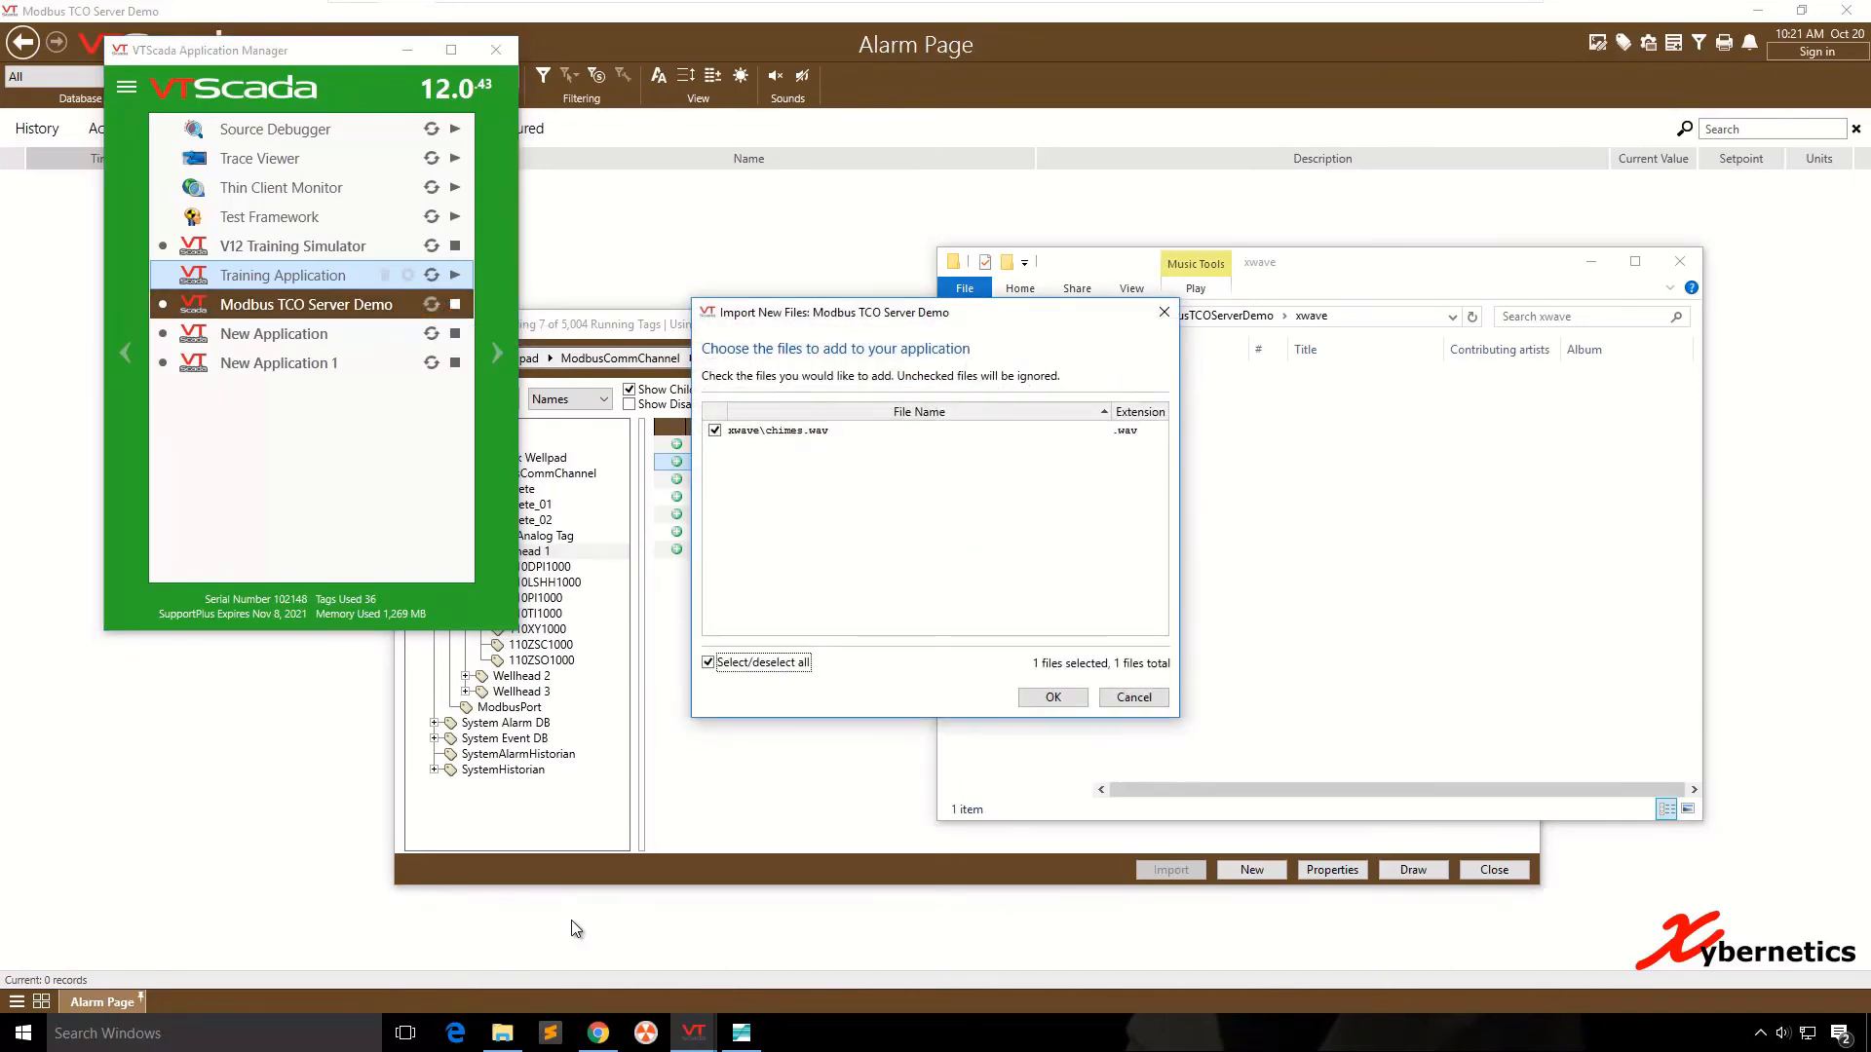
pyautogui.press('Return')
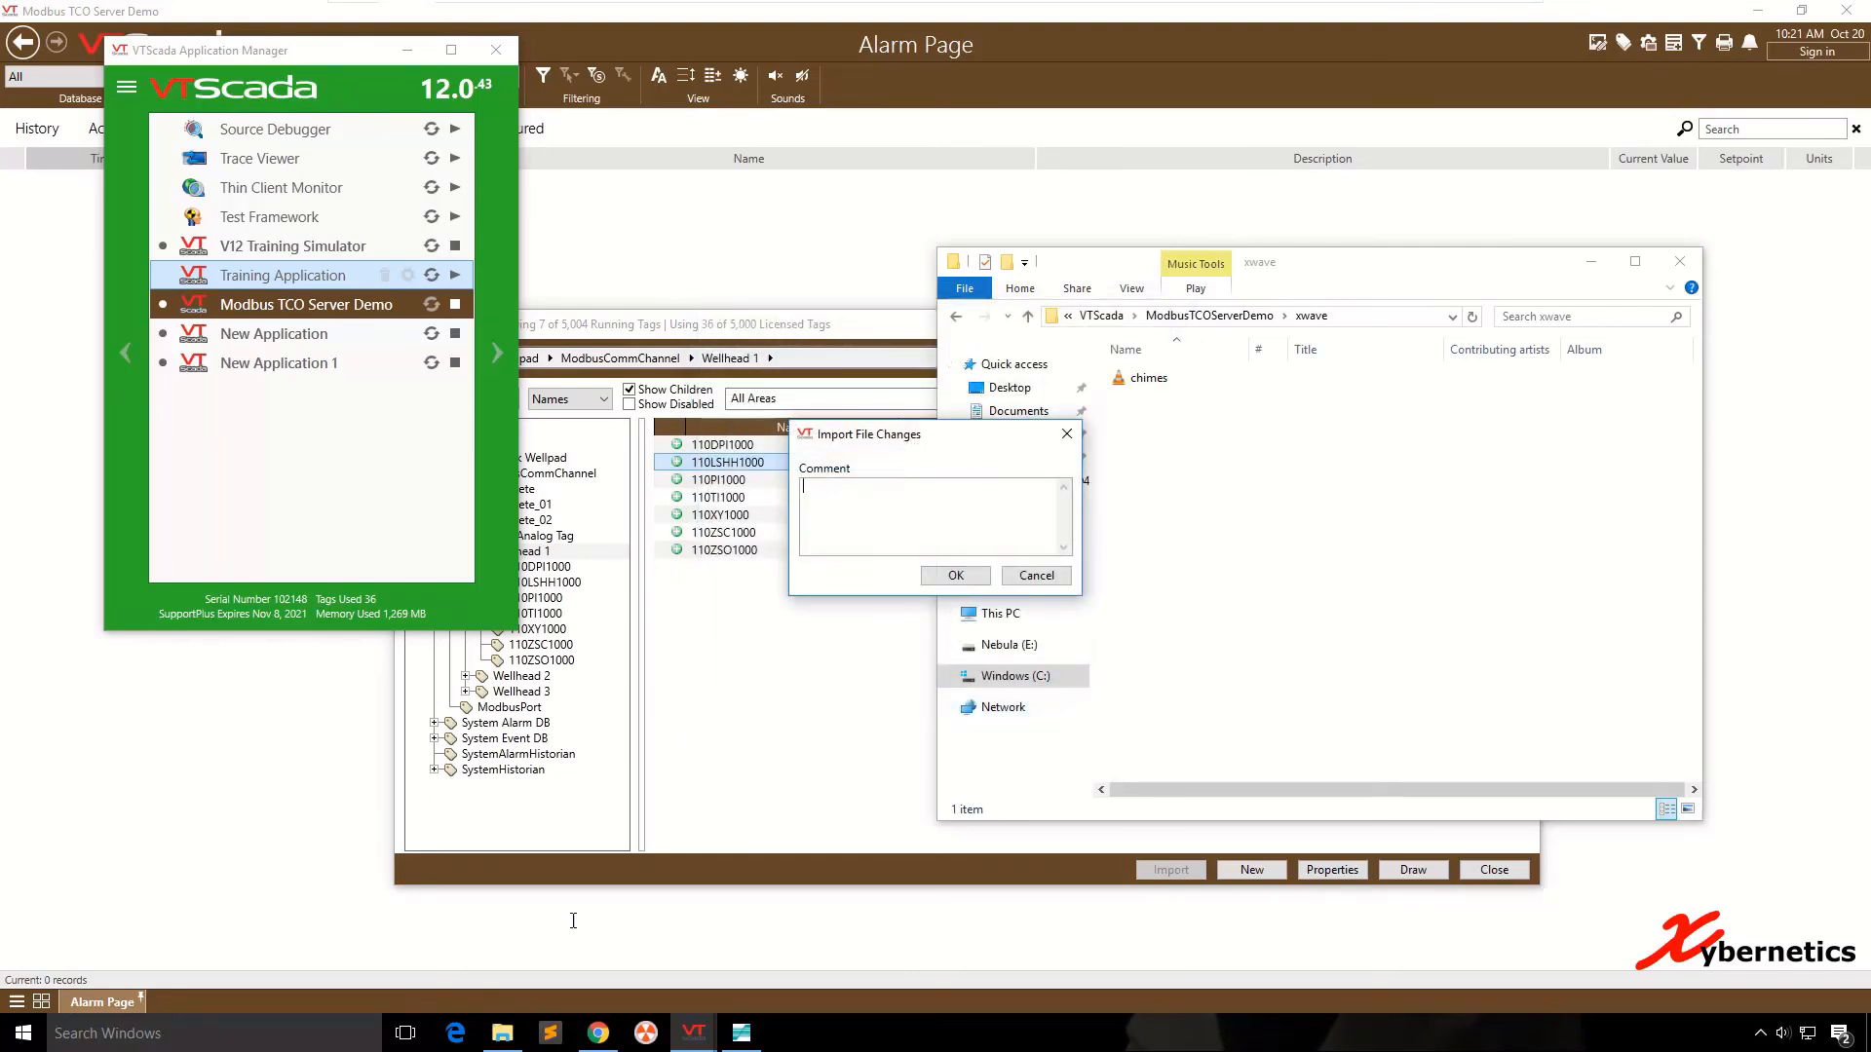
pyautogui.write('Test wave file for alarm.')
pyautogui.press('Return')
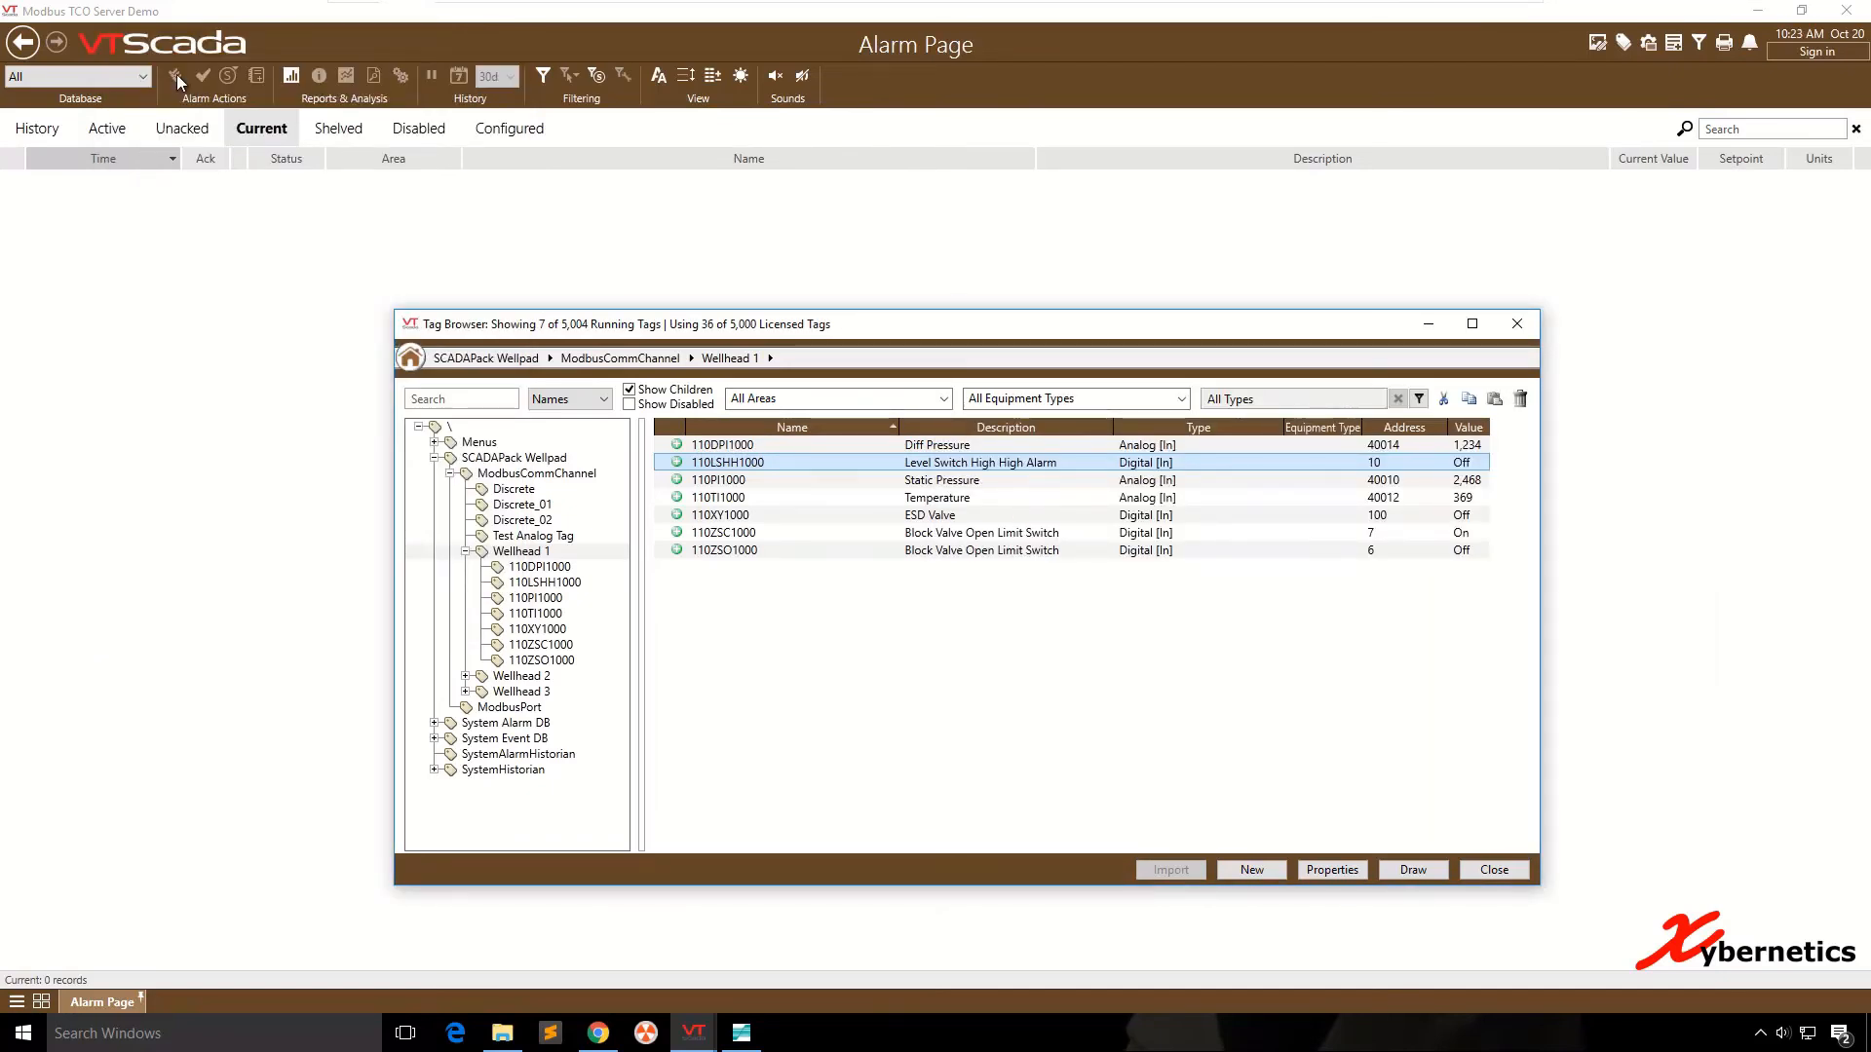
# - Open the alarm settings of tag 110LSHH1000 and check where the xwave folder sits inside ModbusTCOServerDemo
pyautogui.rightClick(717, 464)
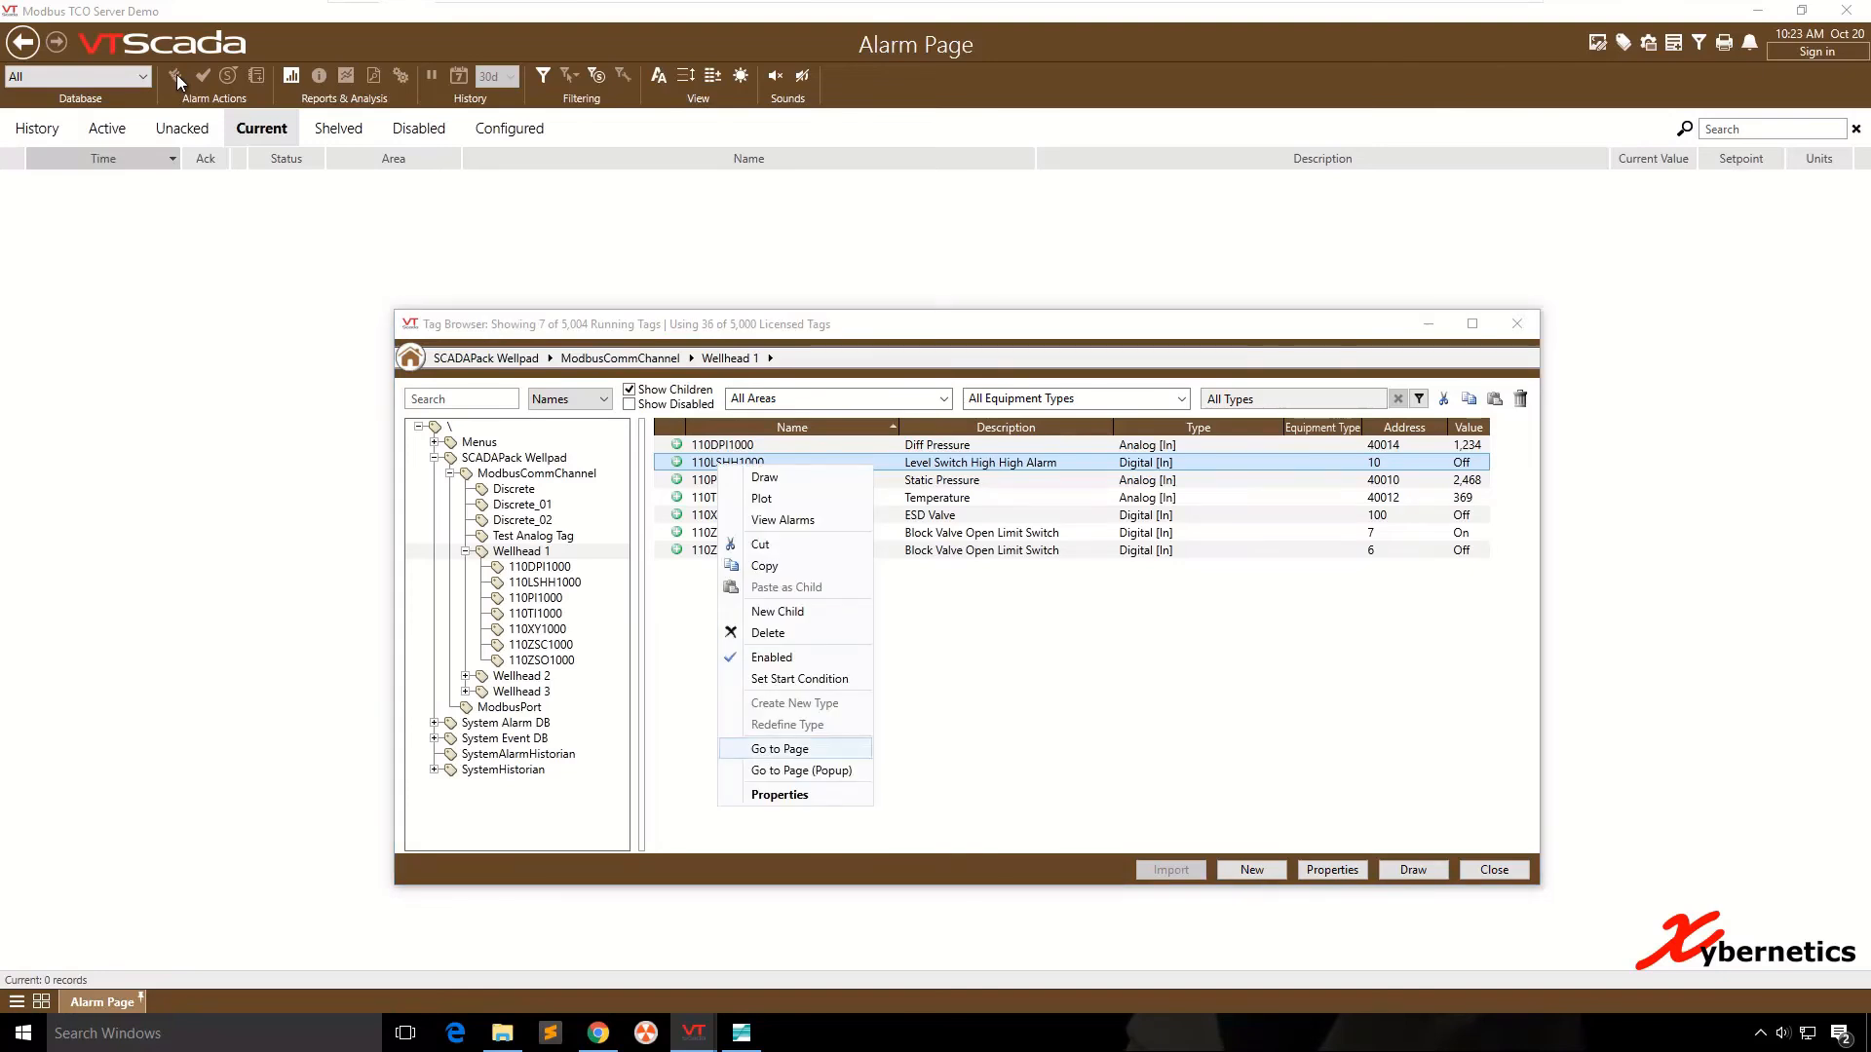
pyautogui.click(780, 795)
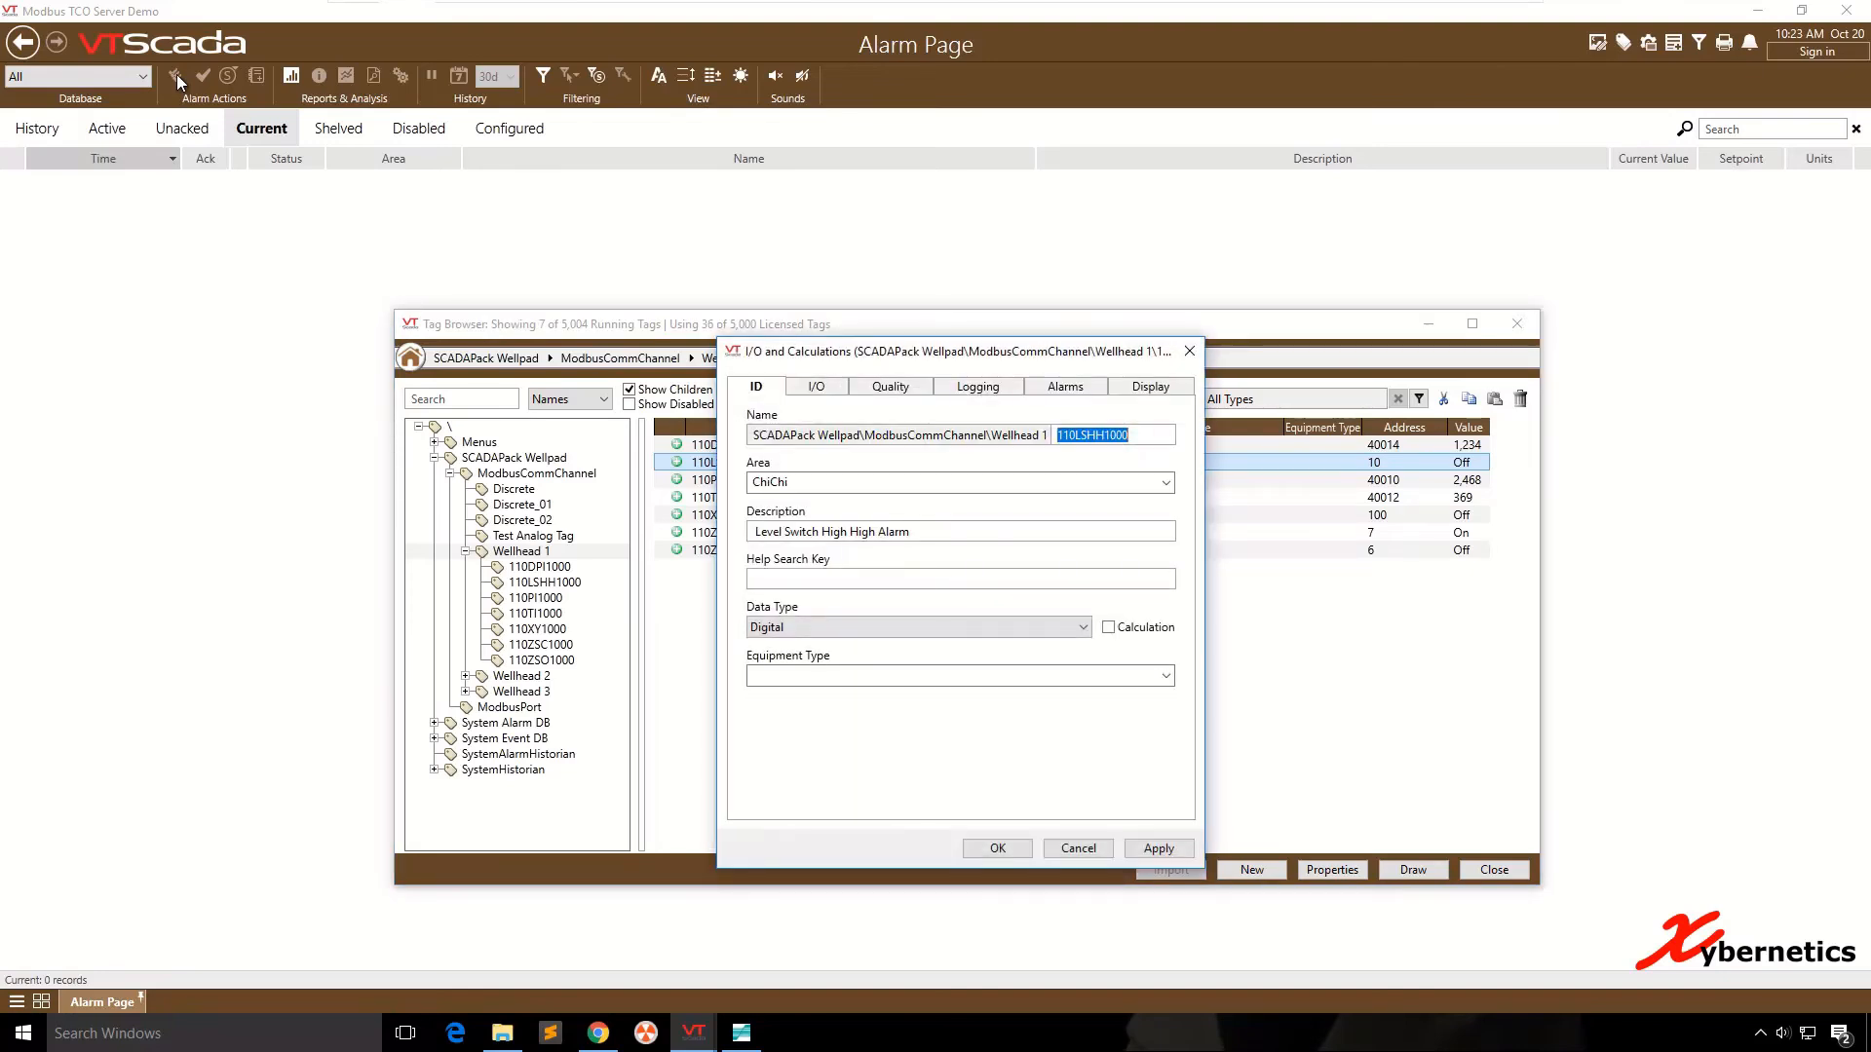
pyautogui.click(1065, 386)
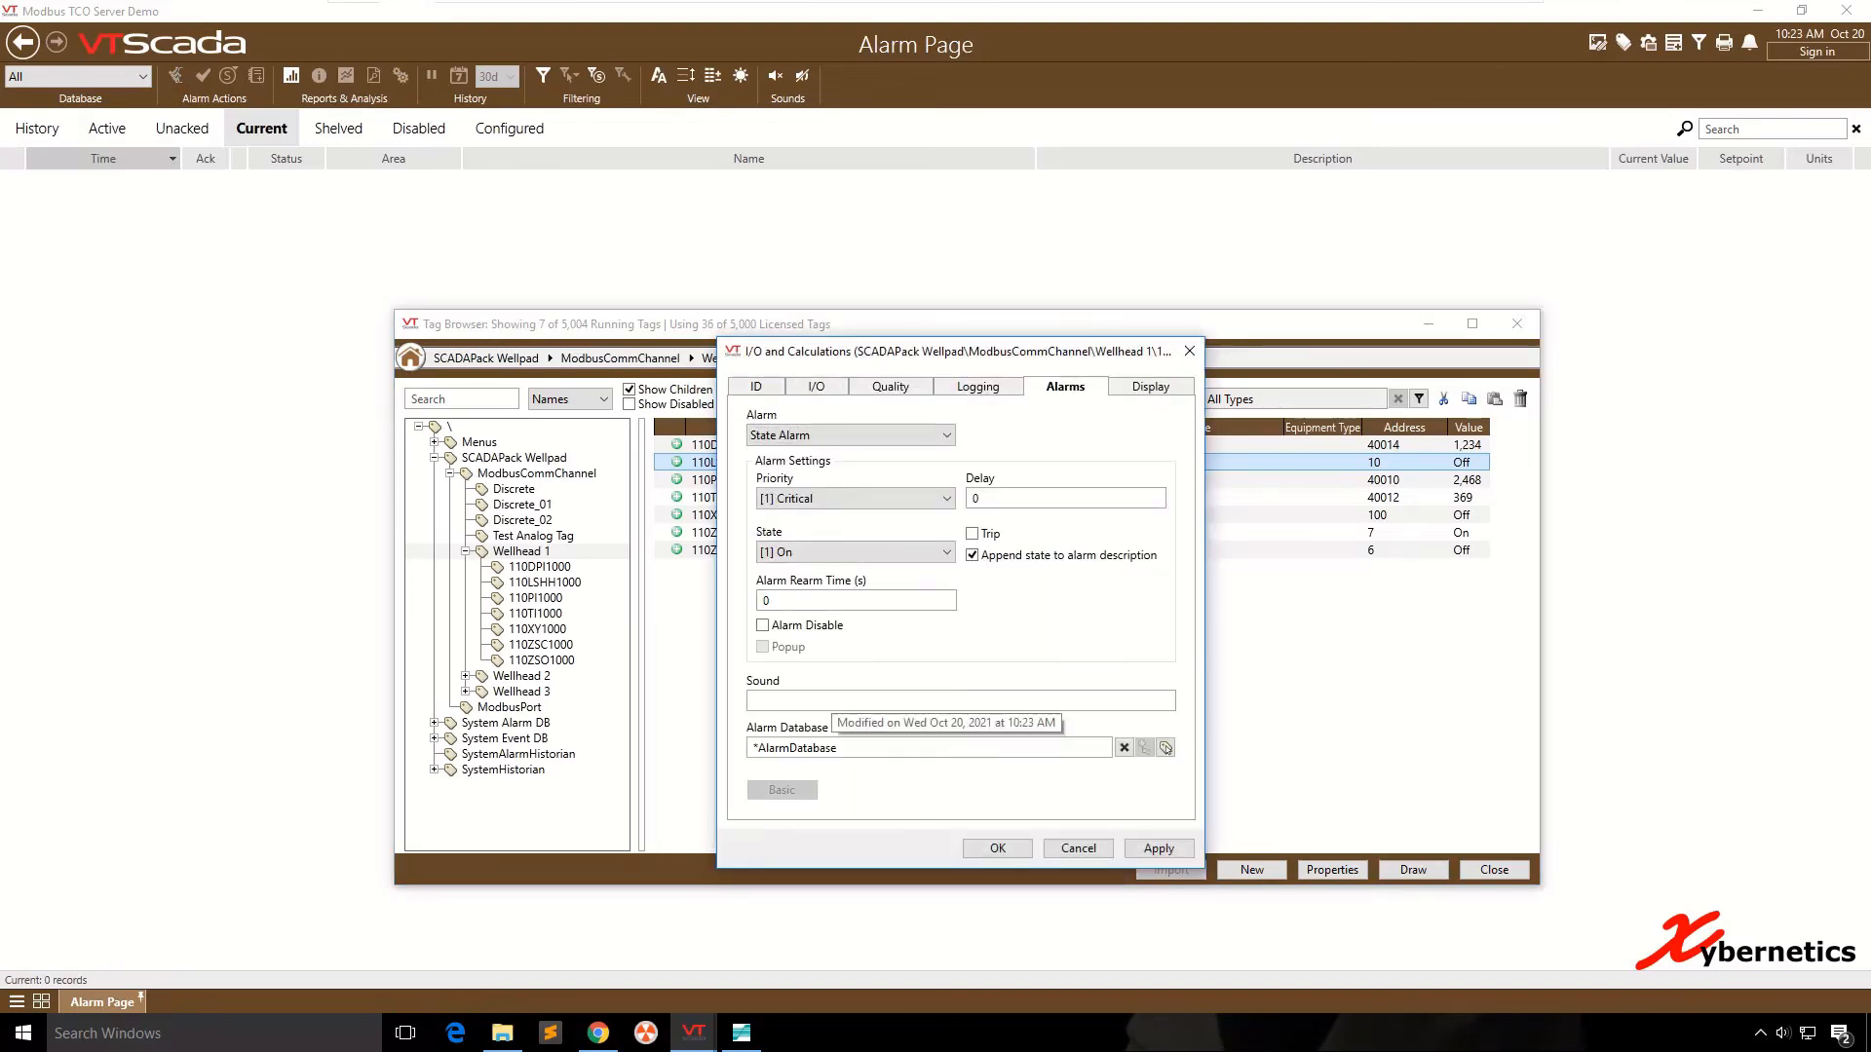
pyautogui.click(502, 1033)
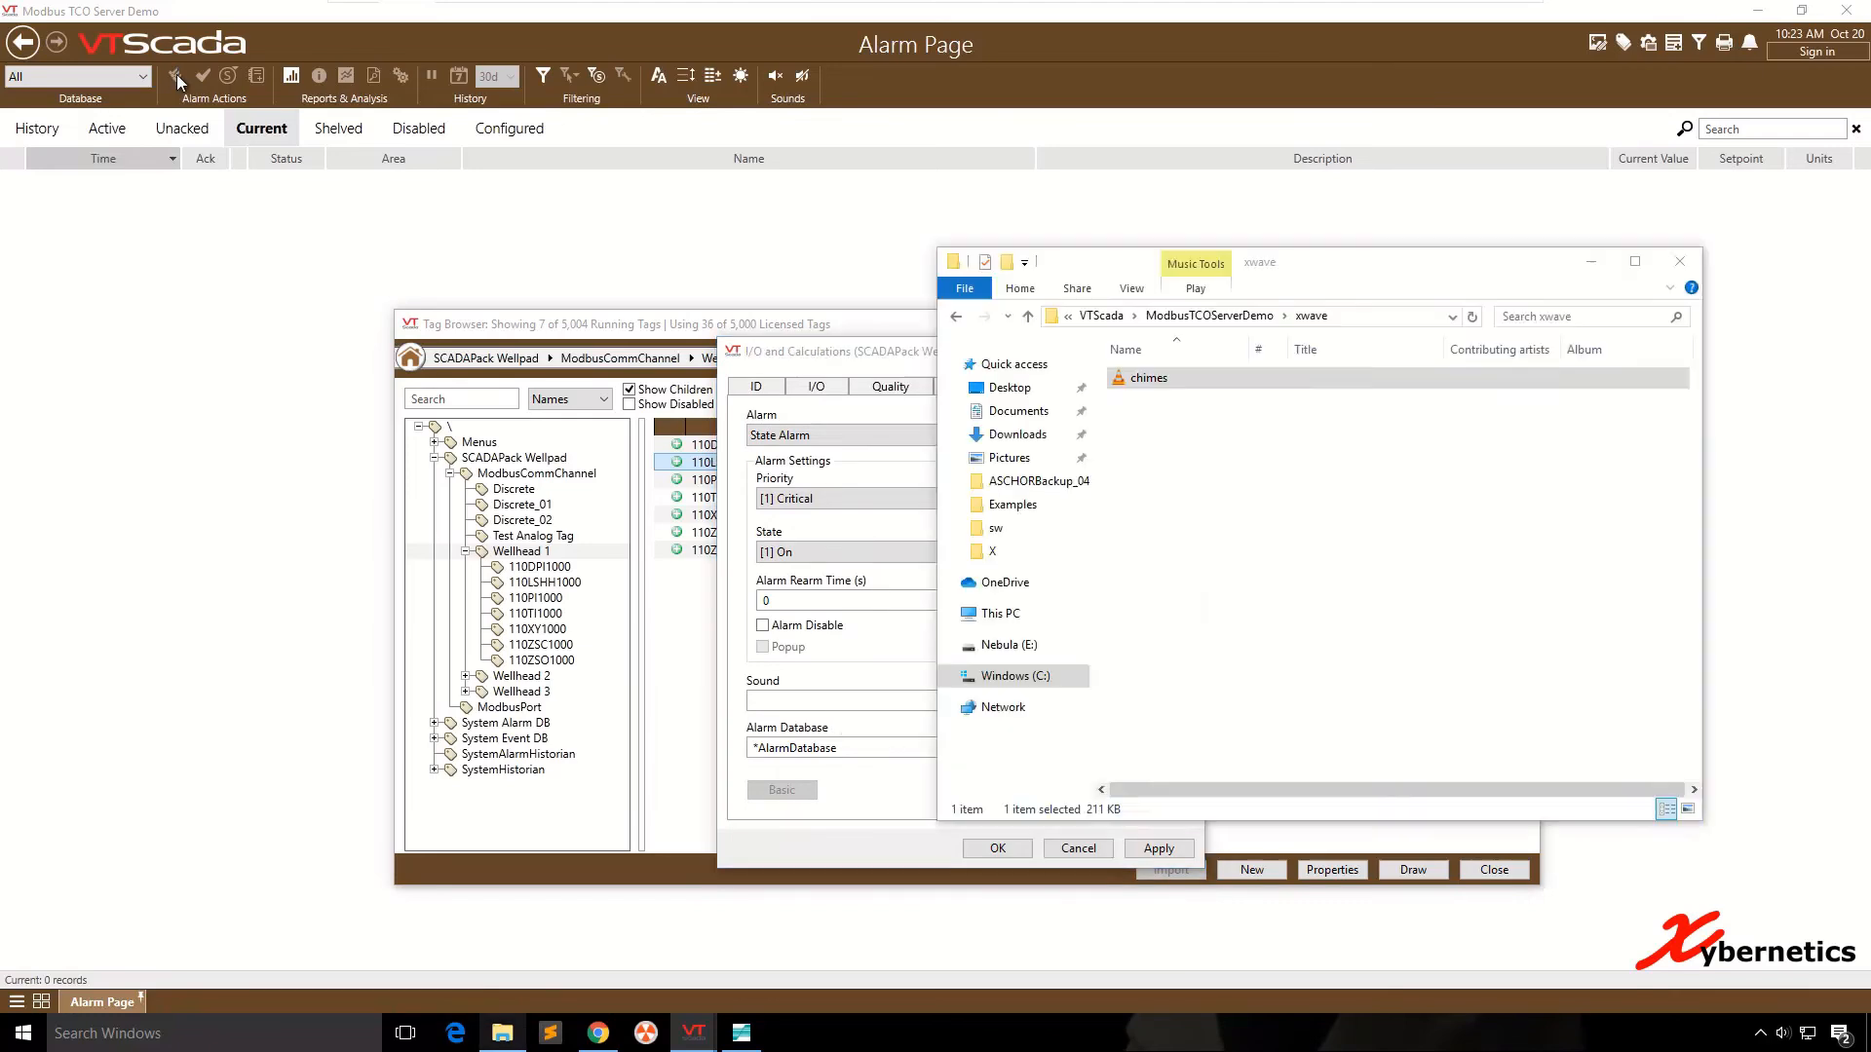
pyautogui.click(1251, 317)
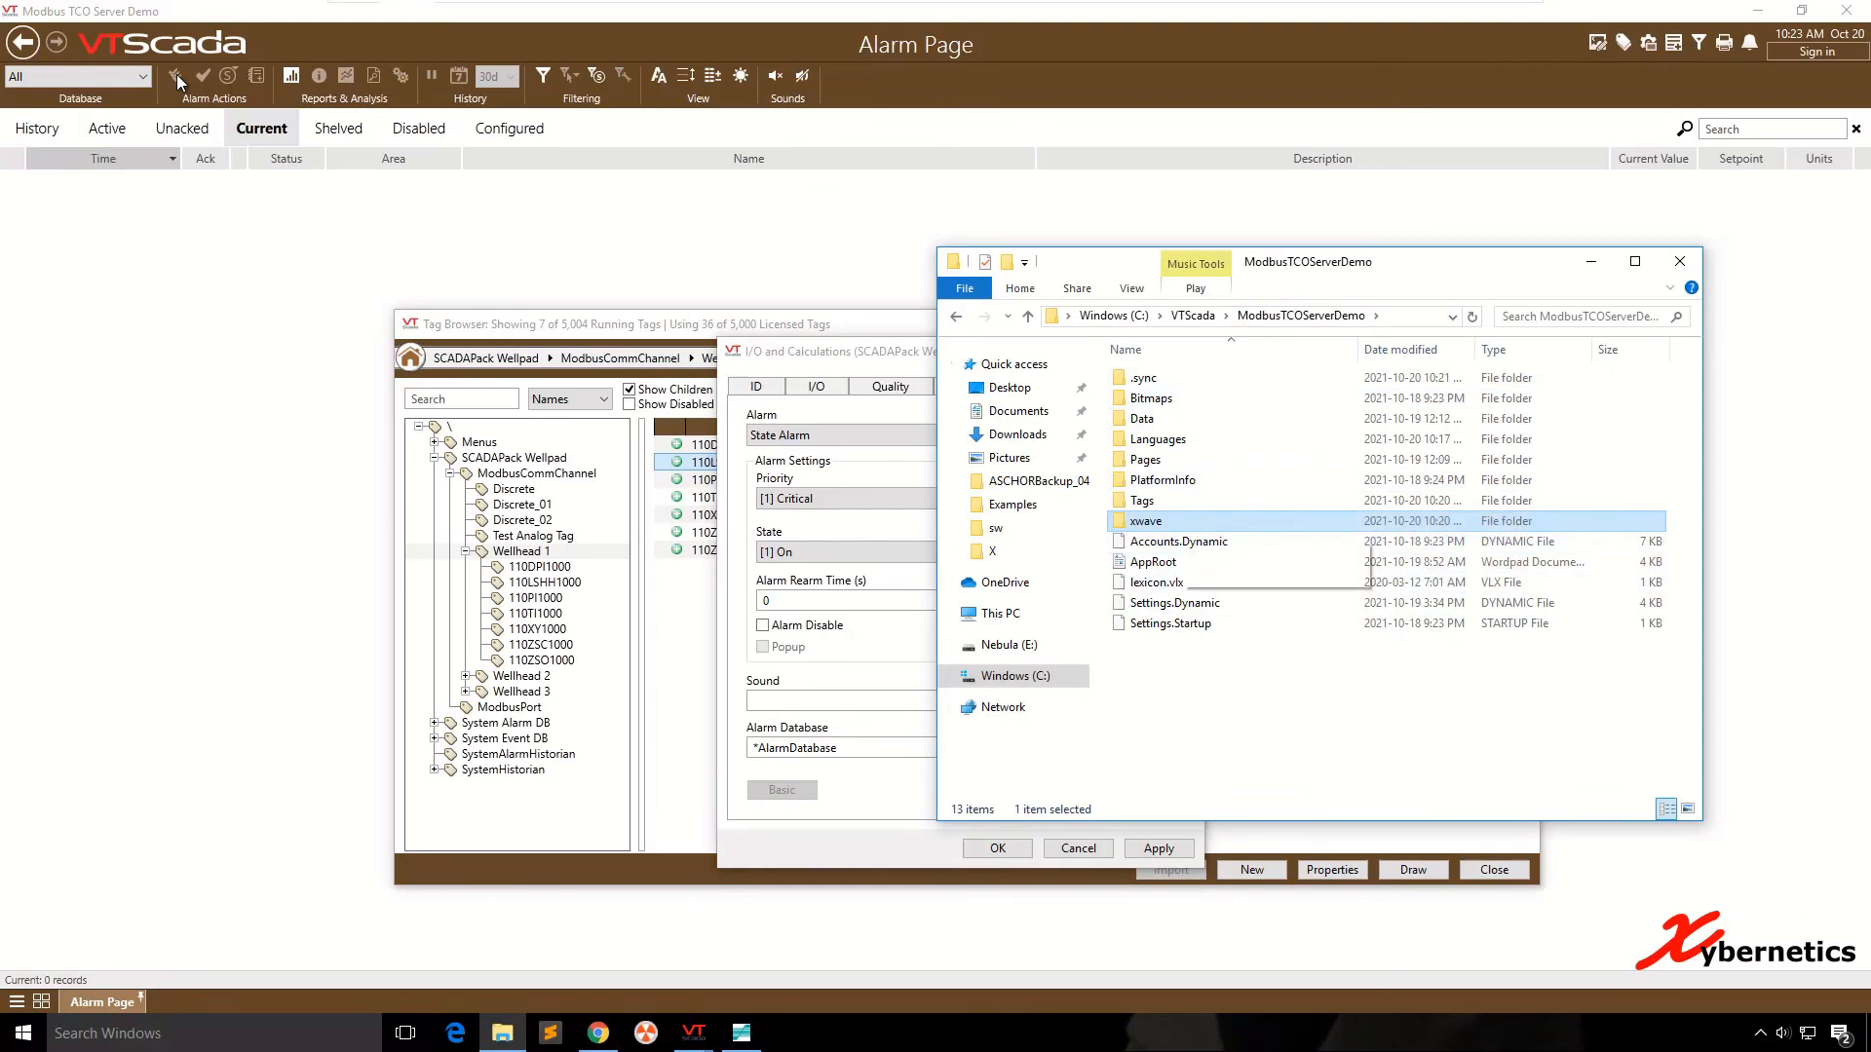
# - Set the alarm sound of 110LSHH1000 to .\xwave\chimes.wav and save the tag properties
pyautogui.click(838, 701)
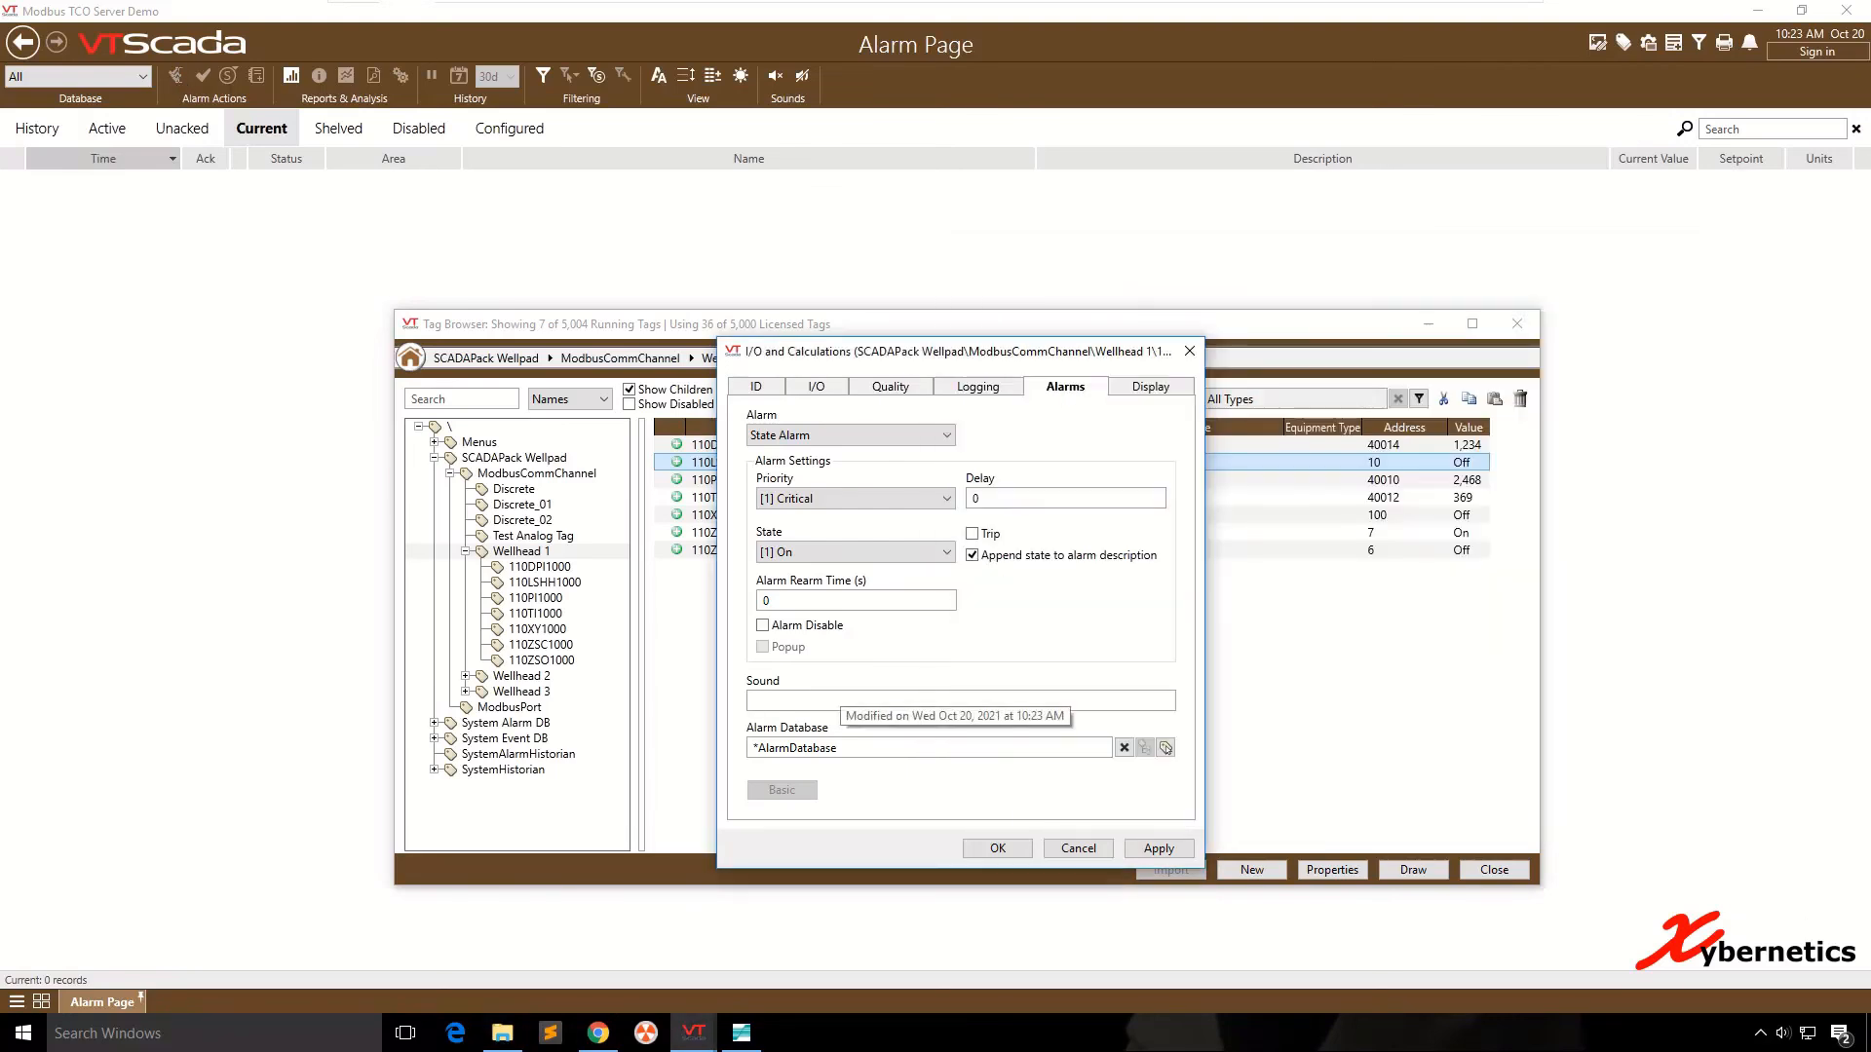
pyautogui.write('.\\')
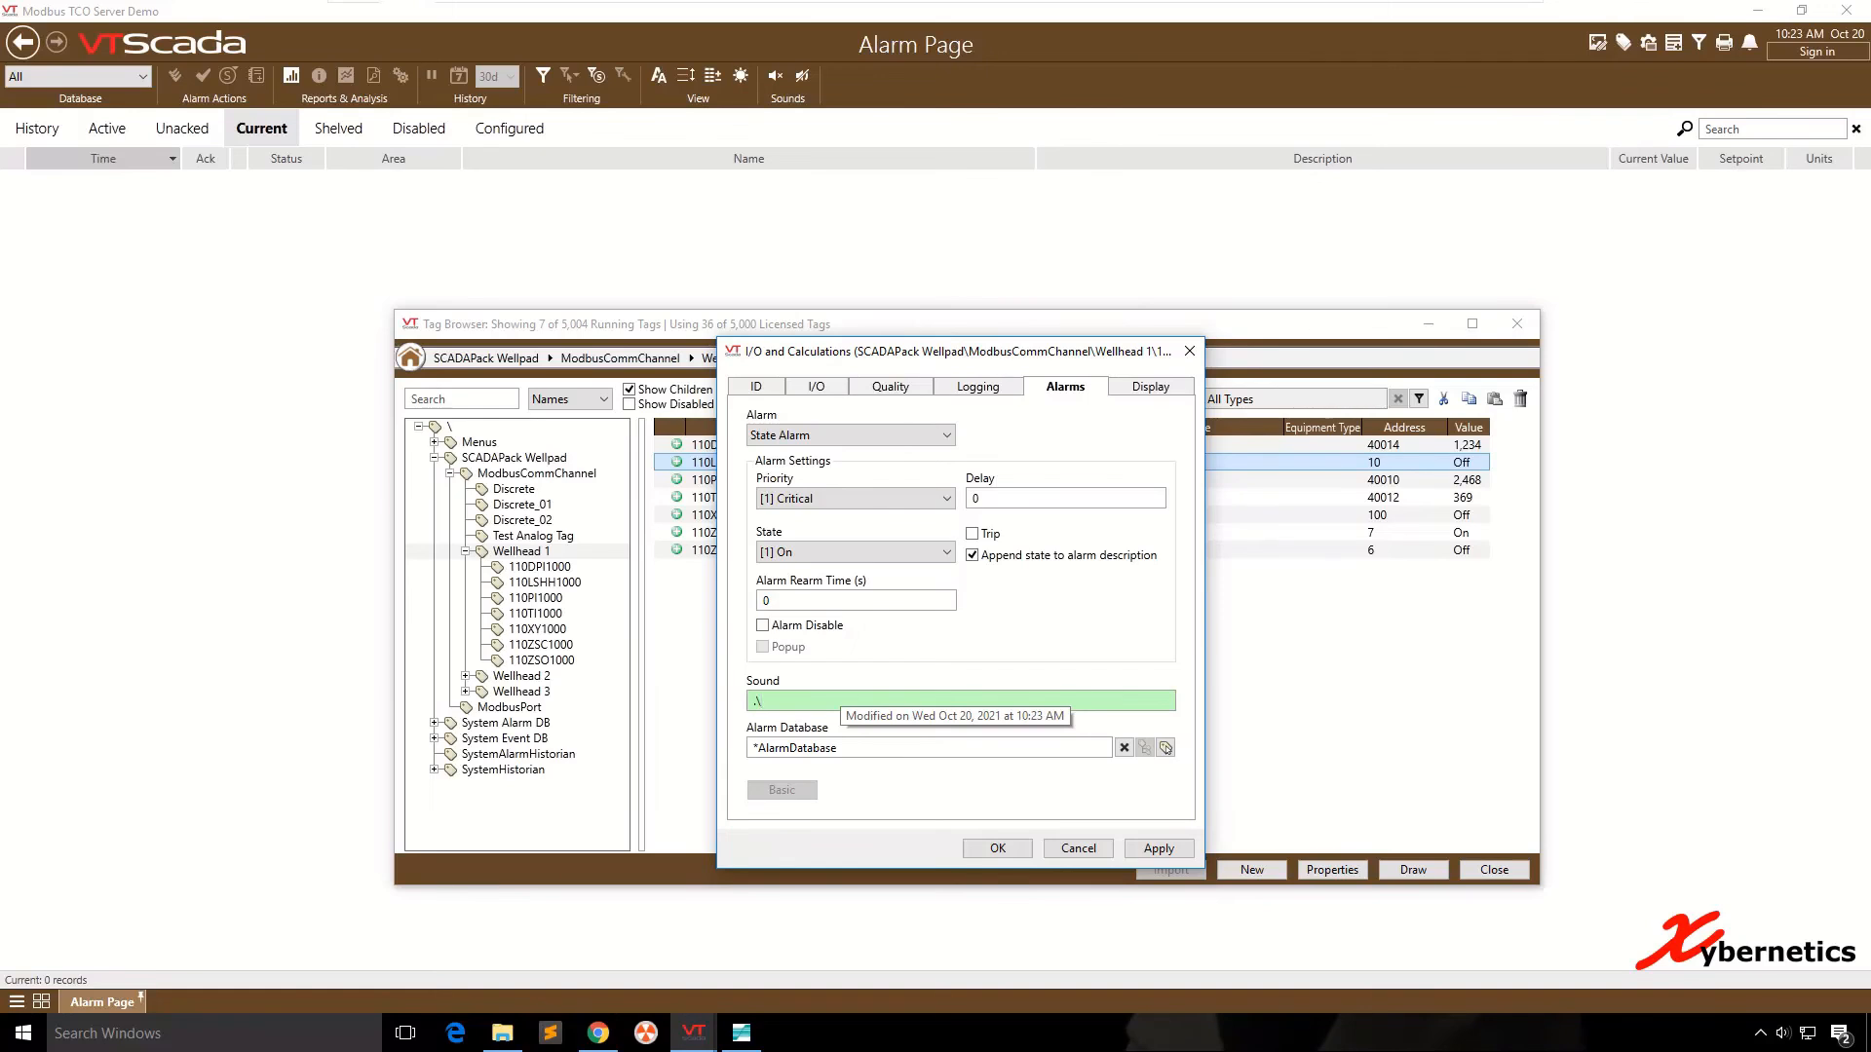
pyautogui.hotkey('alt', 'Tab')
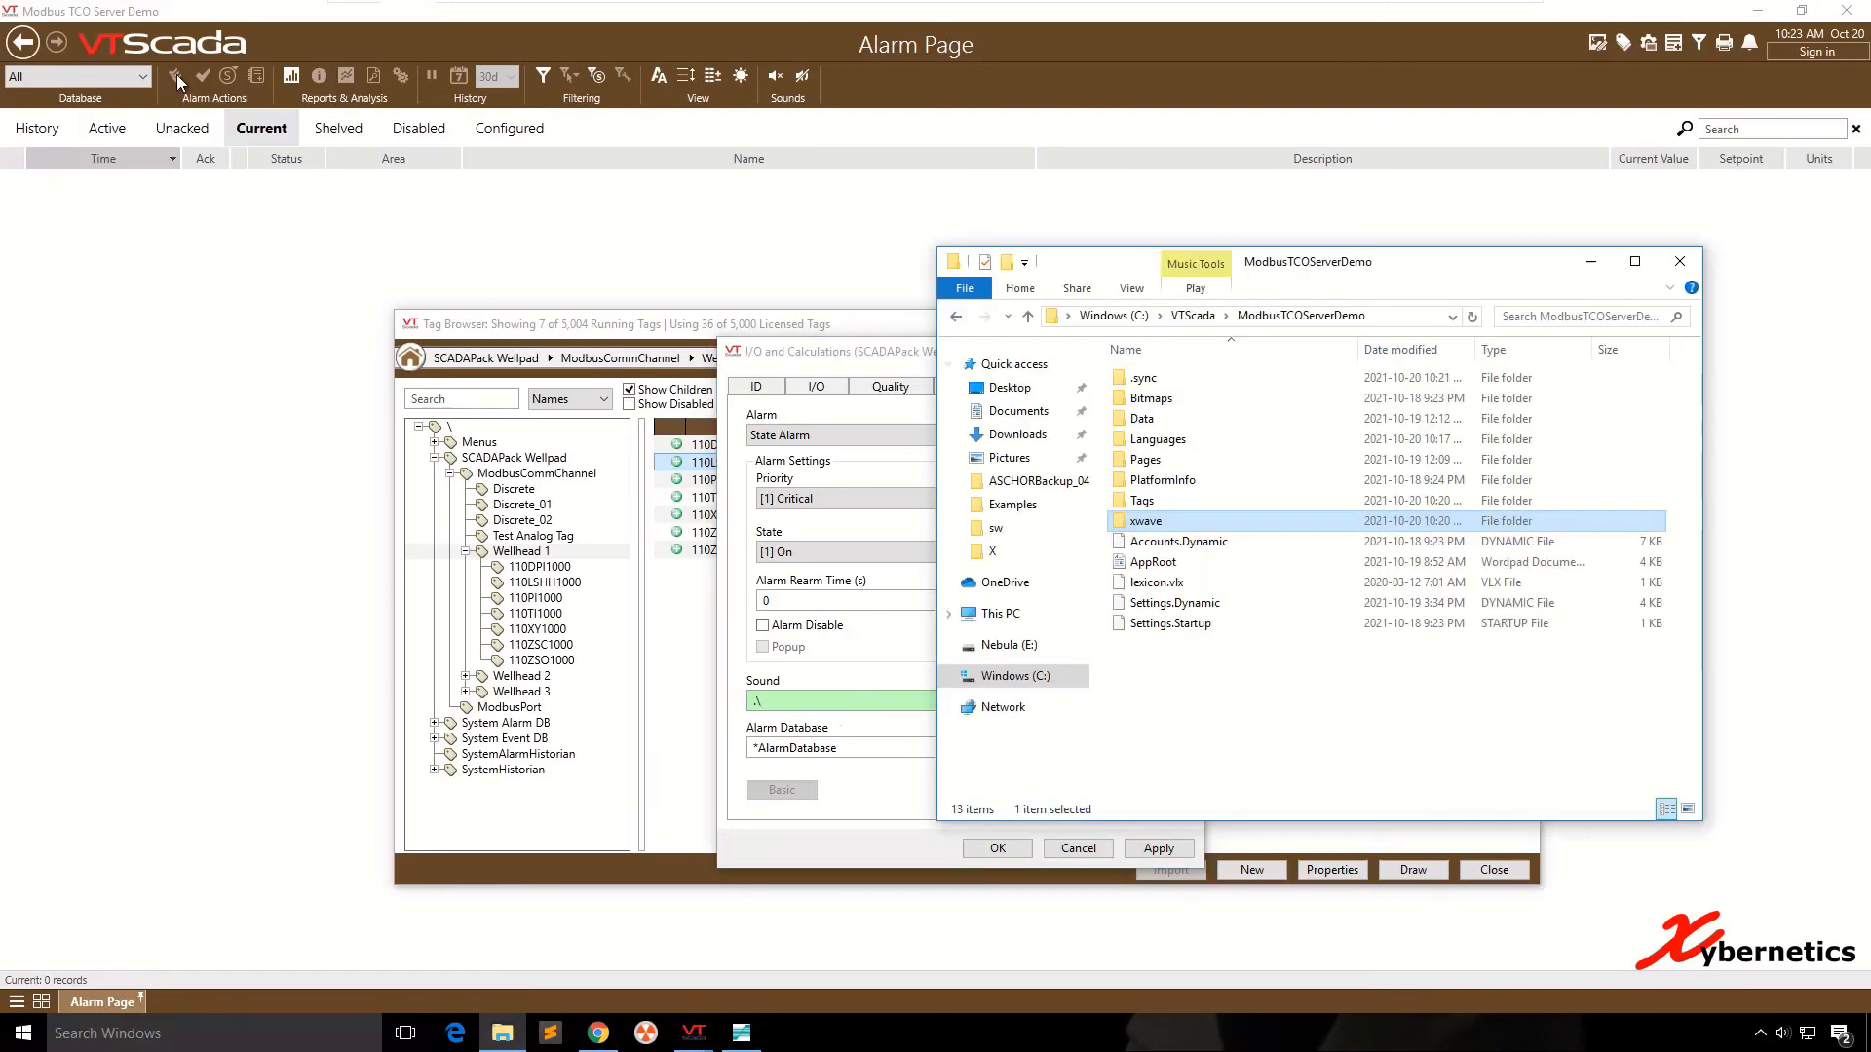
pyautogui.write('\\')
pyautogui.hotkey('alt', 'Tab')
pyautogui.write('xwave')
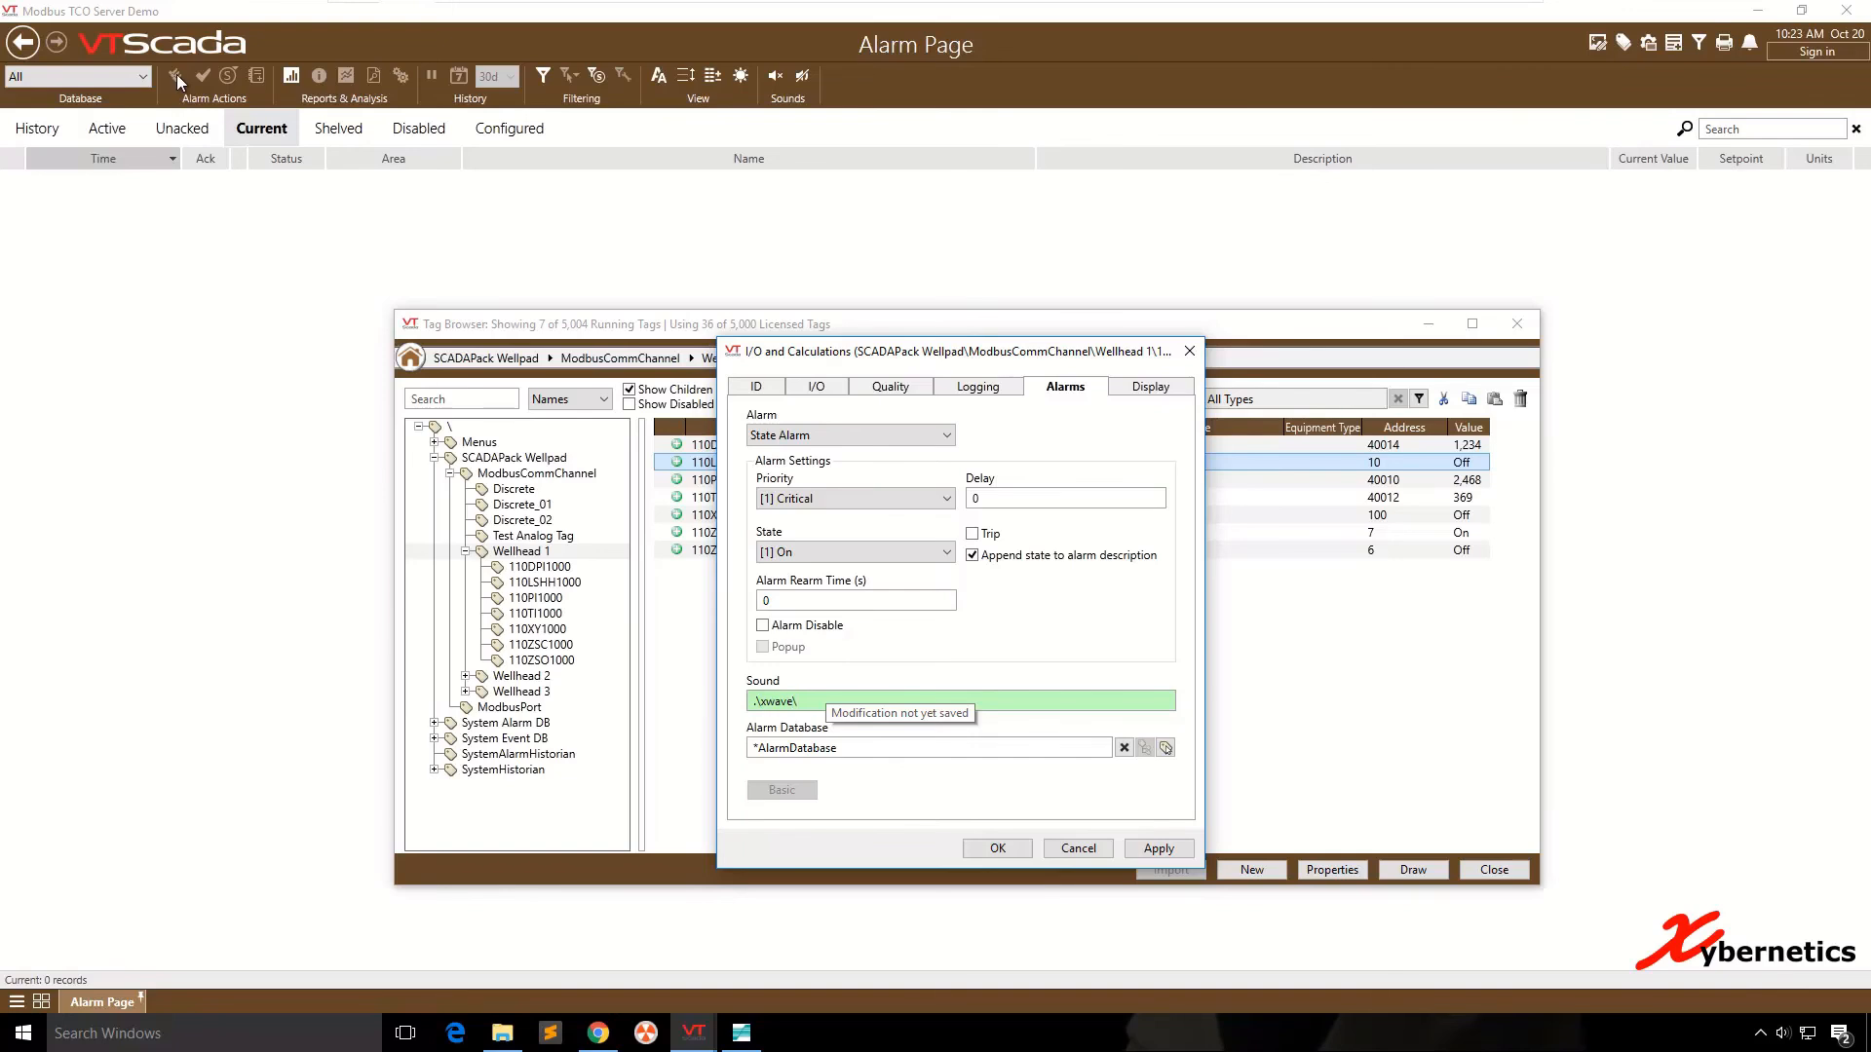
pyautogui.hotkey('alt', 'Tab')
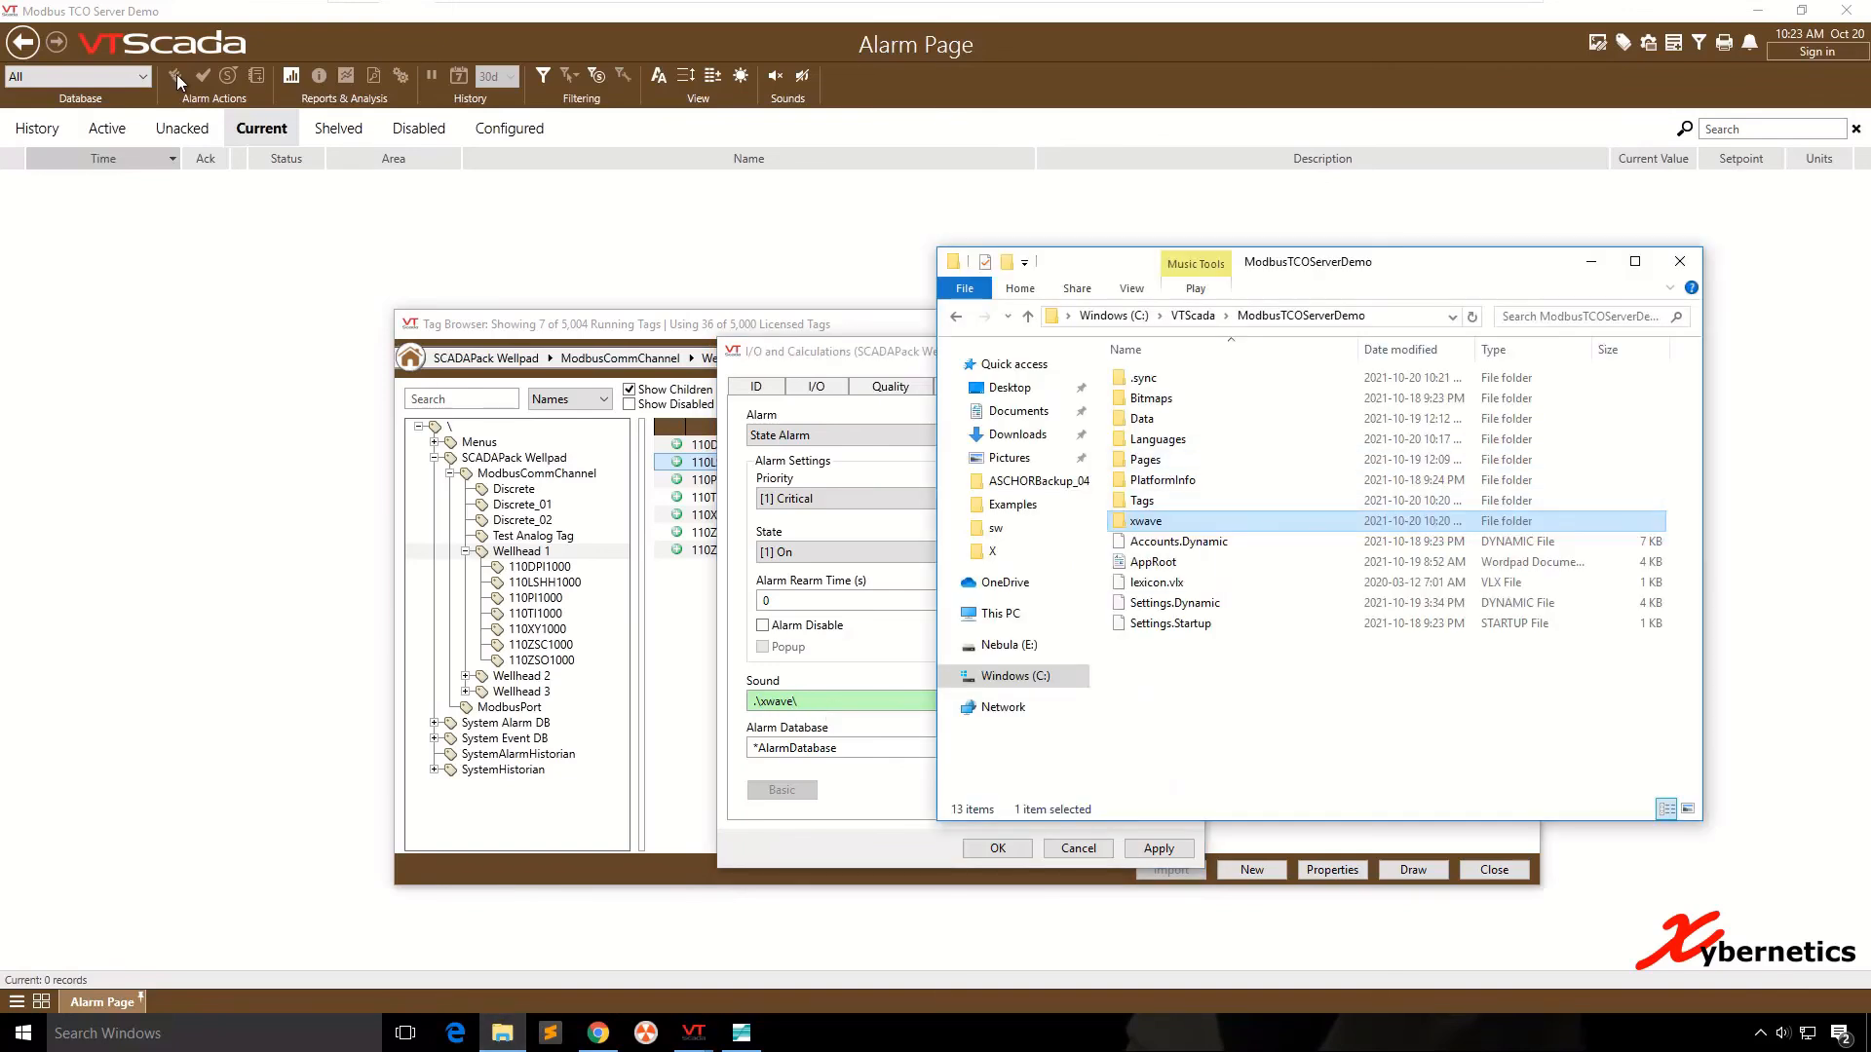
pyautogui.press('Return')
pyautogui.hotkey('alt', 'Tab')
pyautogui.write('\\chimes.wav')
pyautogui.click(1158, 849)
pyautogui.click(998, 849)
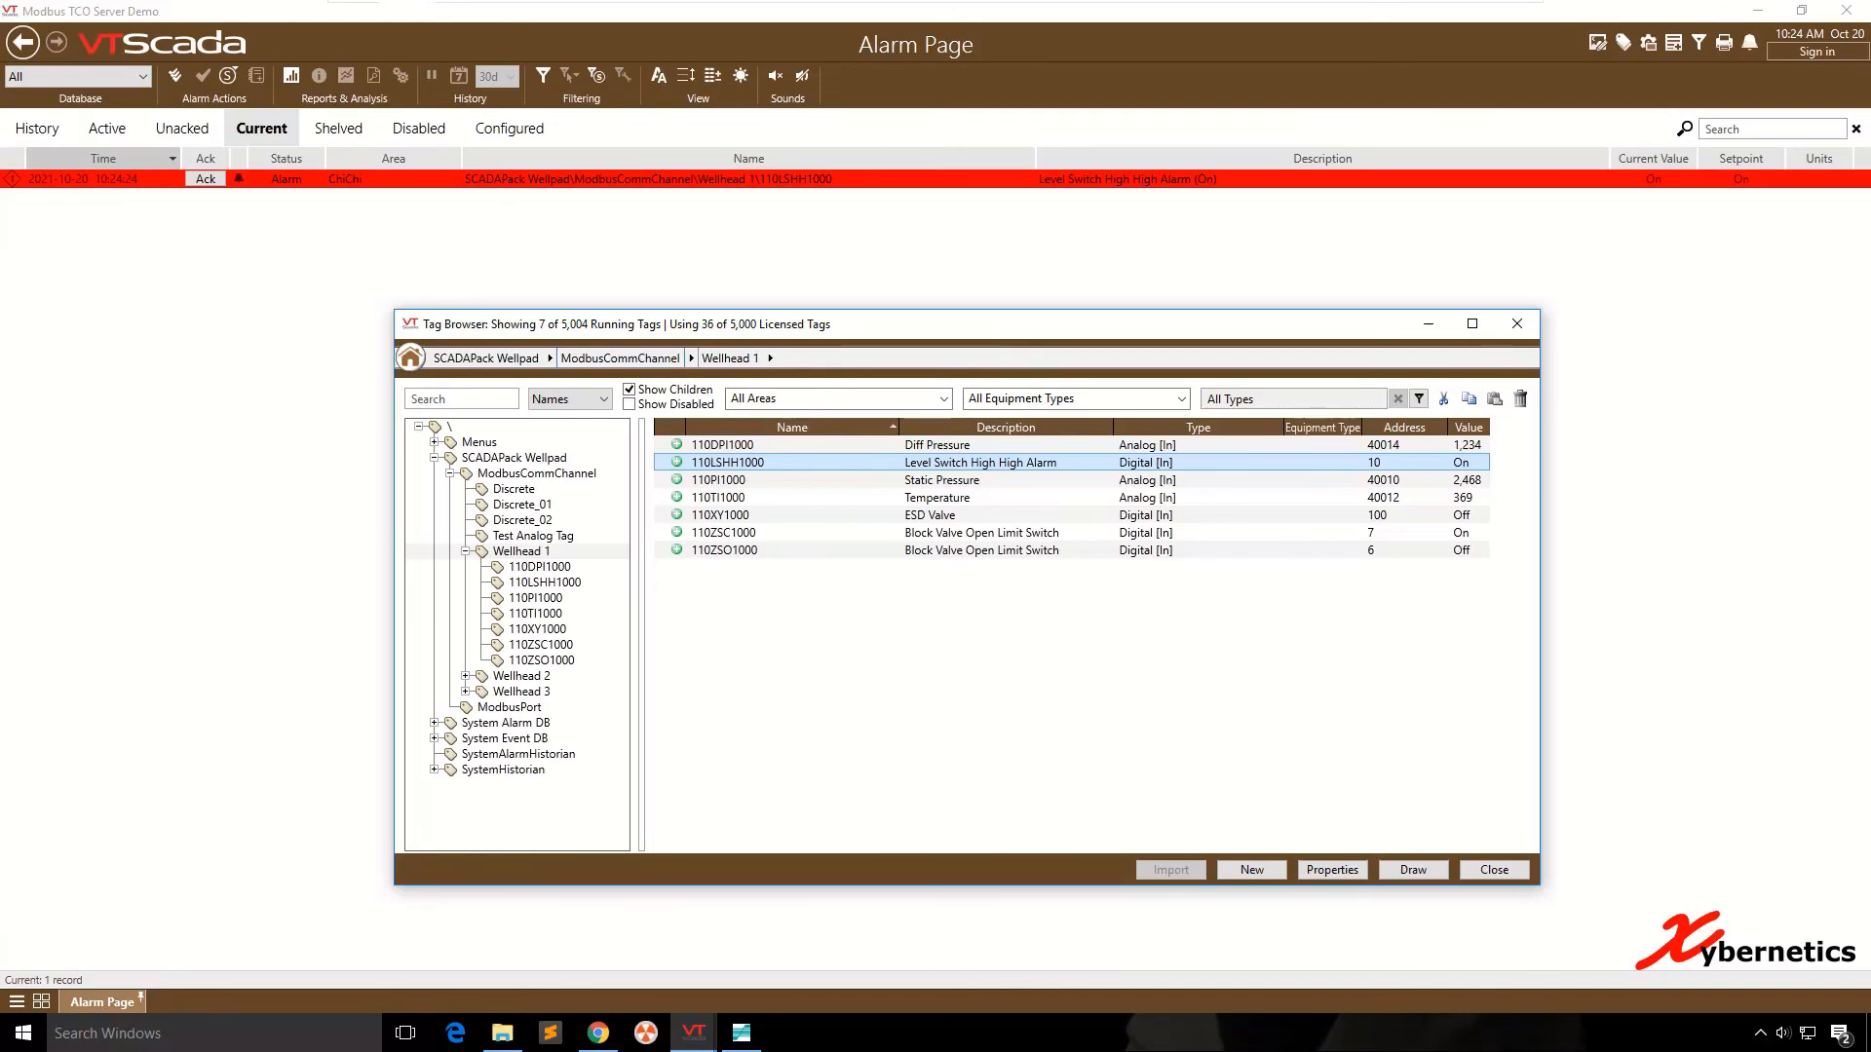
# - Acknowledge the active Level Switch High High alarm shown on the Alarm Page
pyautogui.click(797, 236)
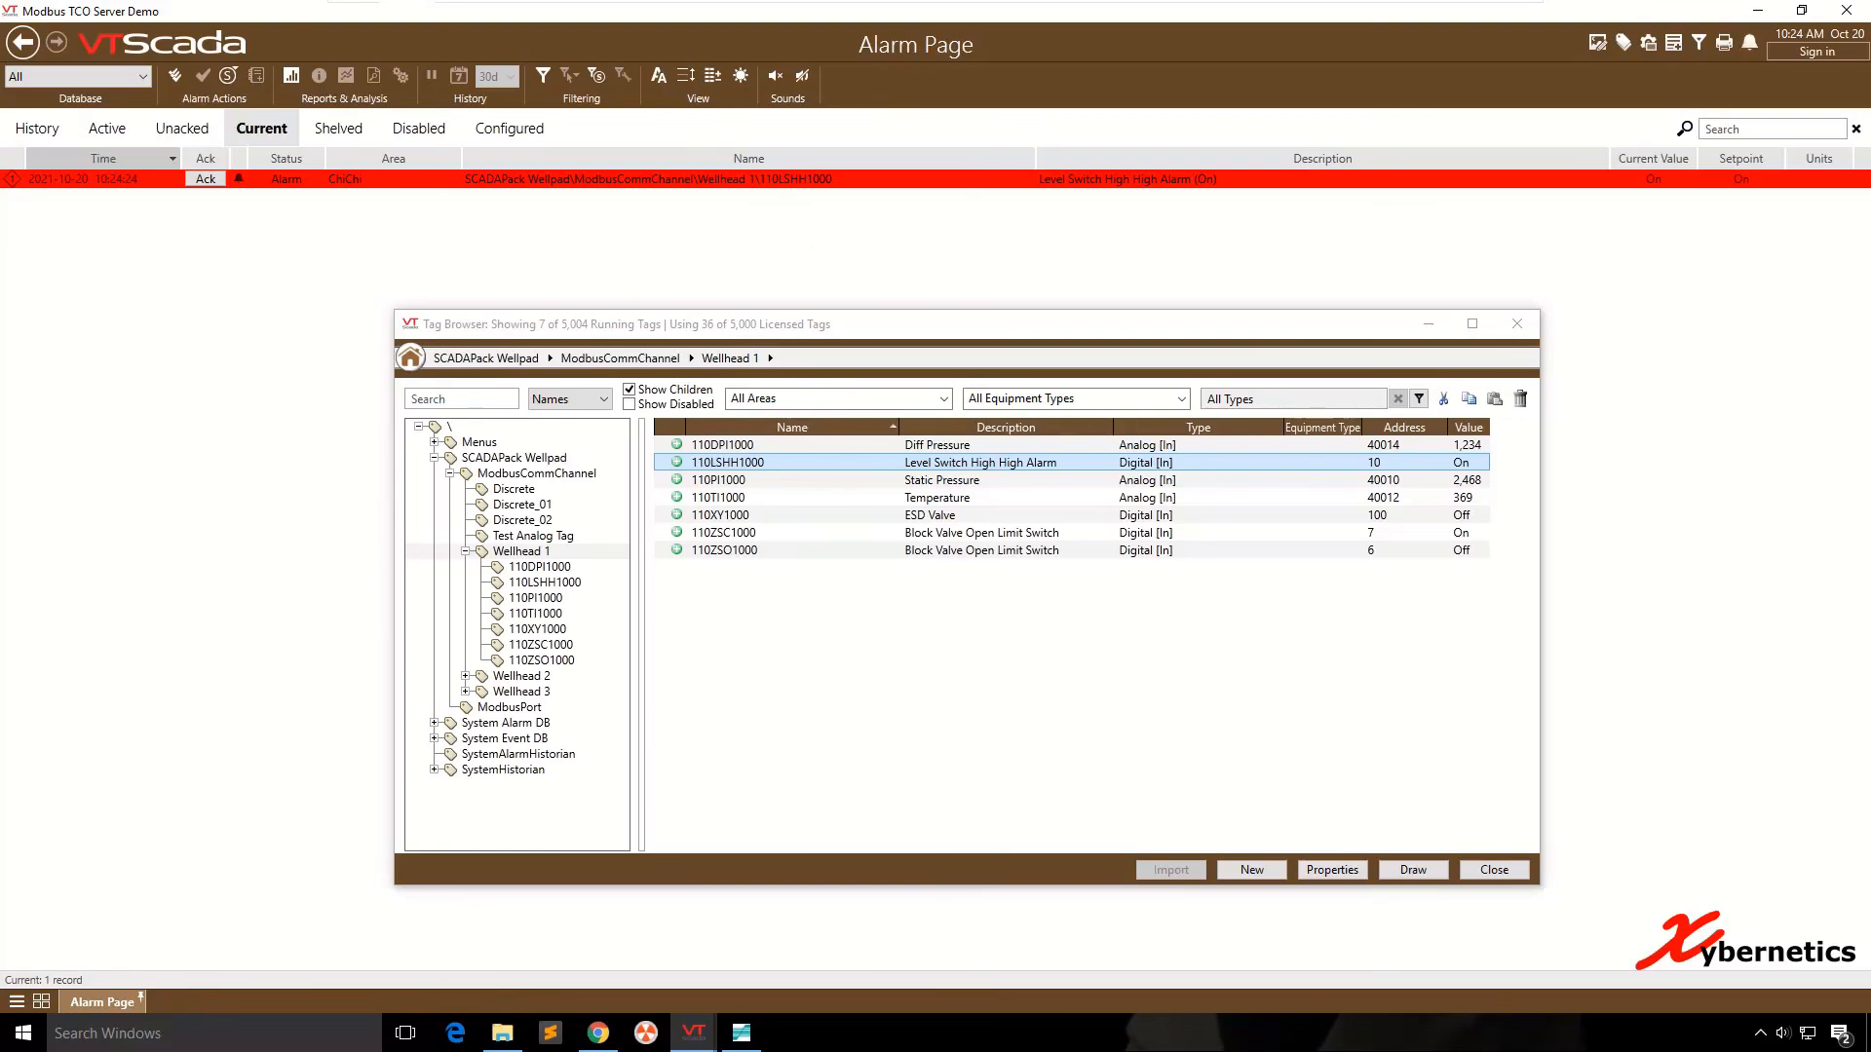
pyautogui.click(176, 77)
pyautogui.press('Return')
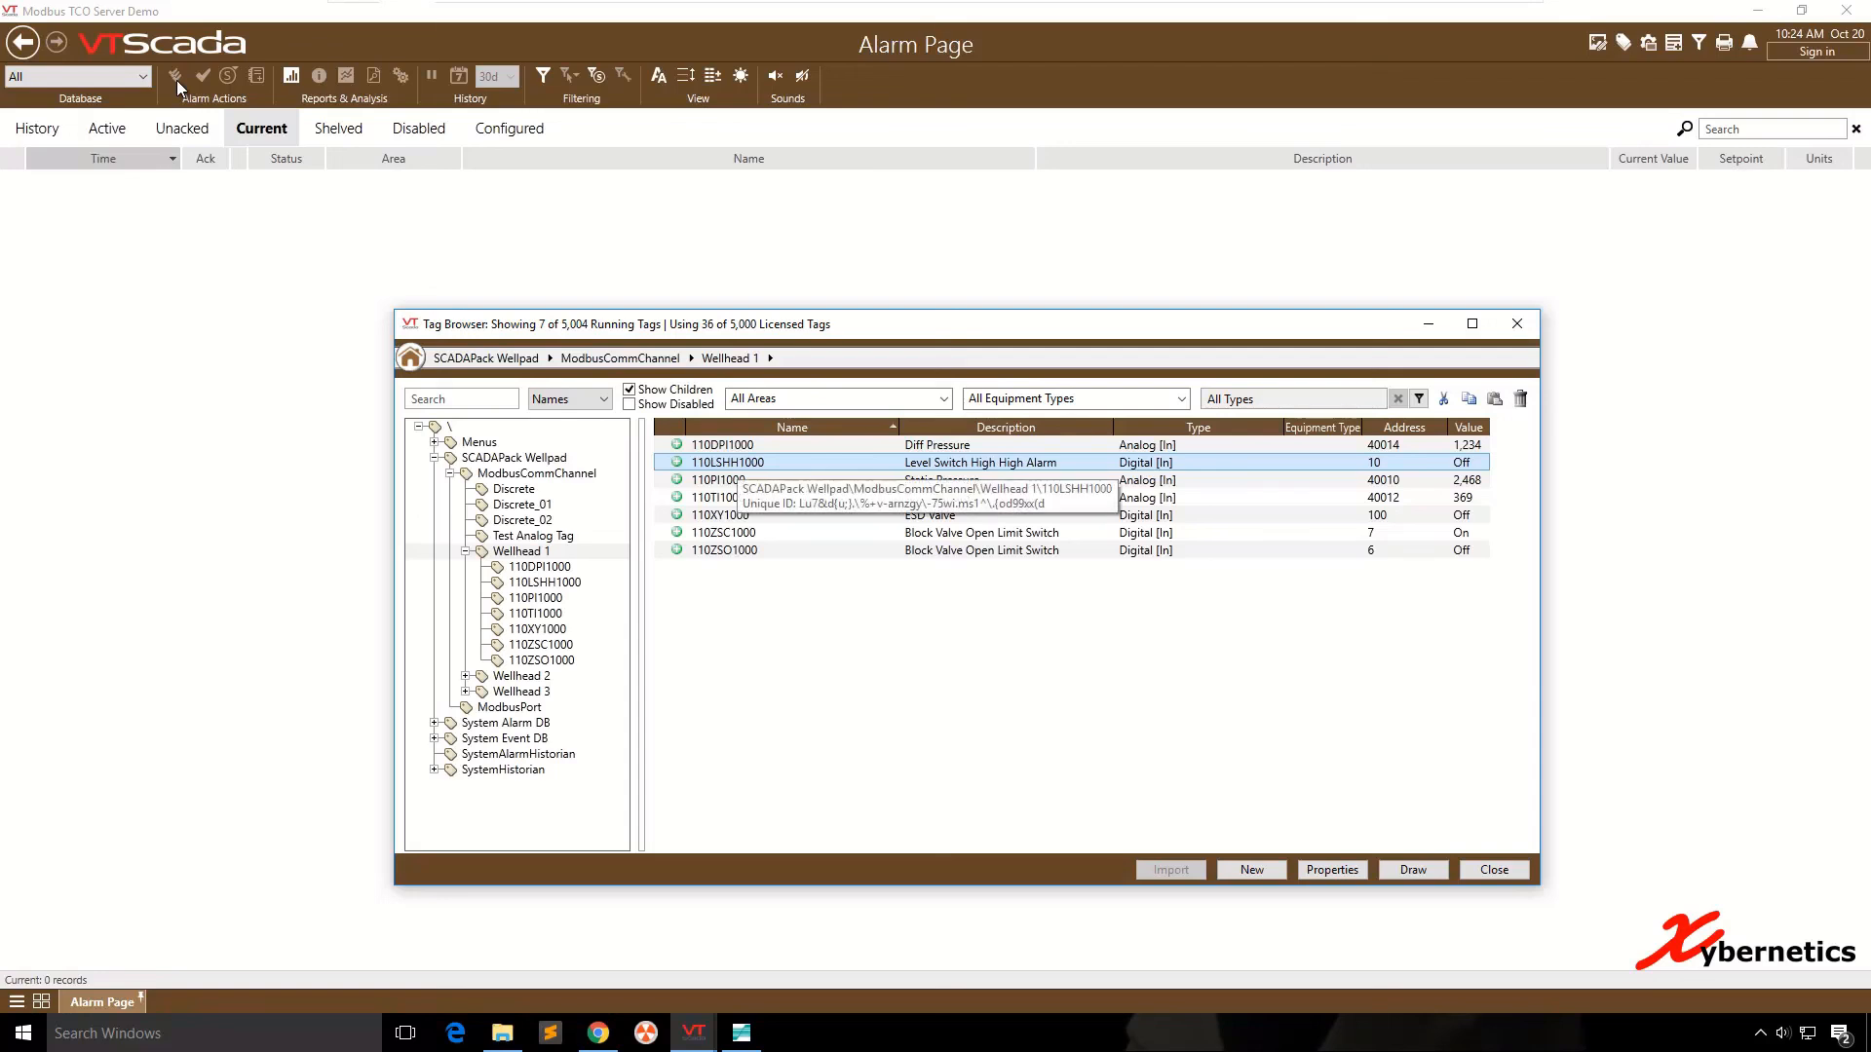
# - Try a wrong file name as the 110LSHH1000 alarm sound by setting it to .\xwave\chimesXXX.wav, comparing it with the xwave folder, and saving
pyautogui.rightClick(738, 463)
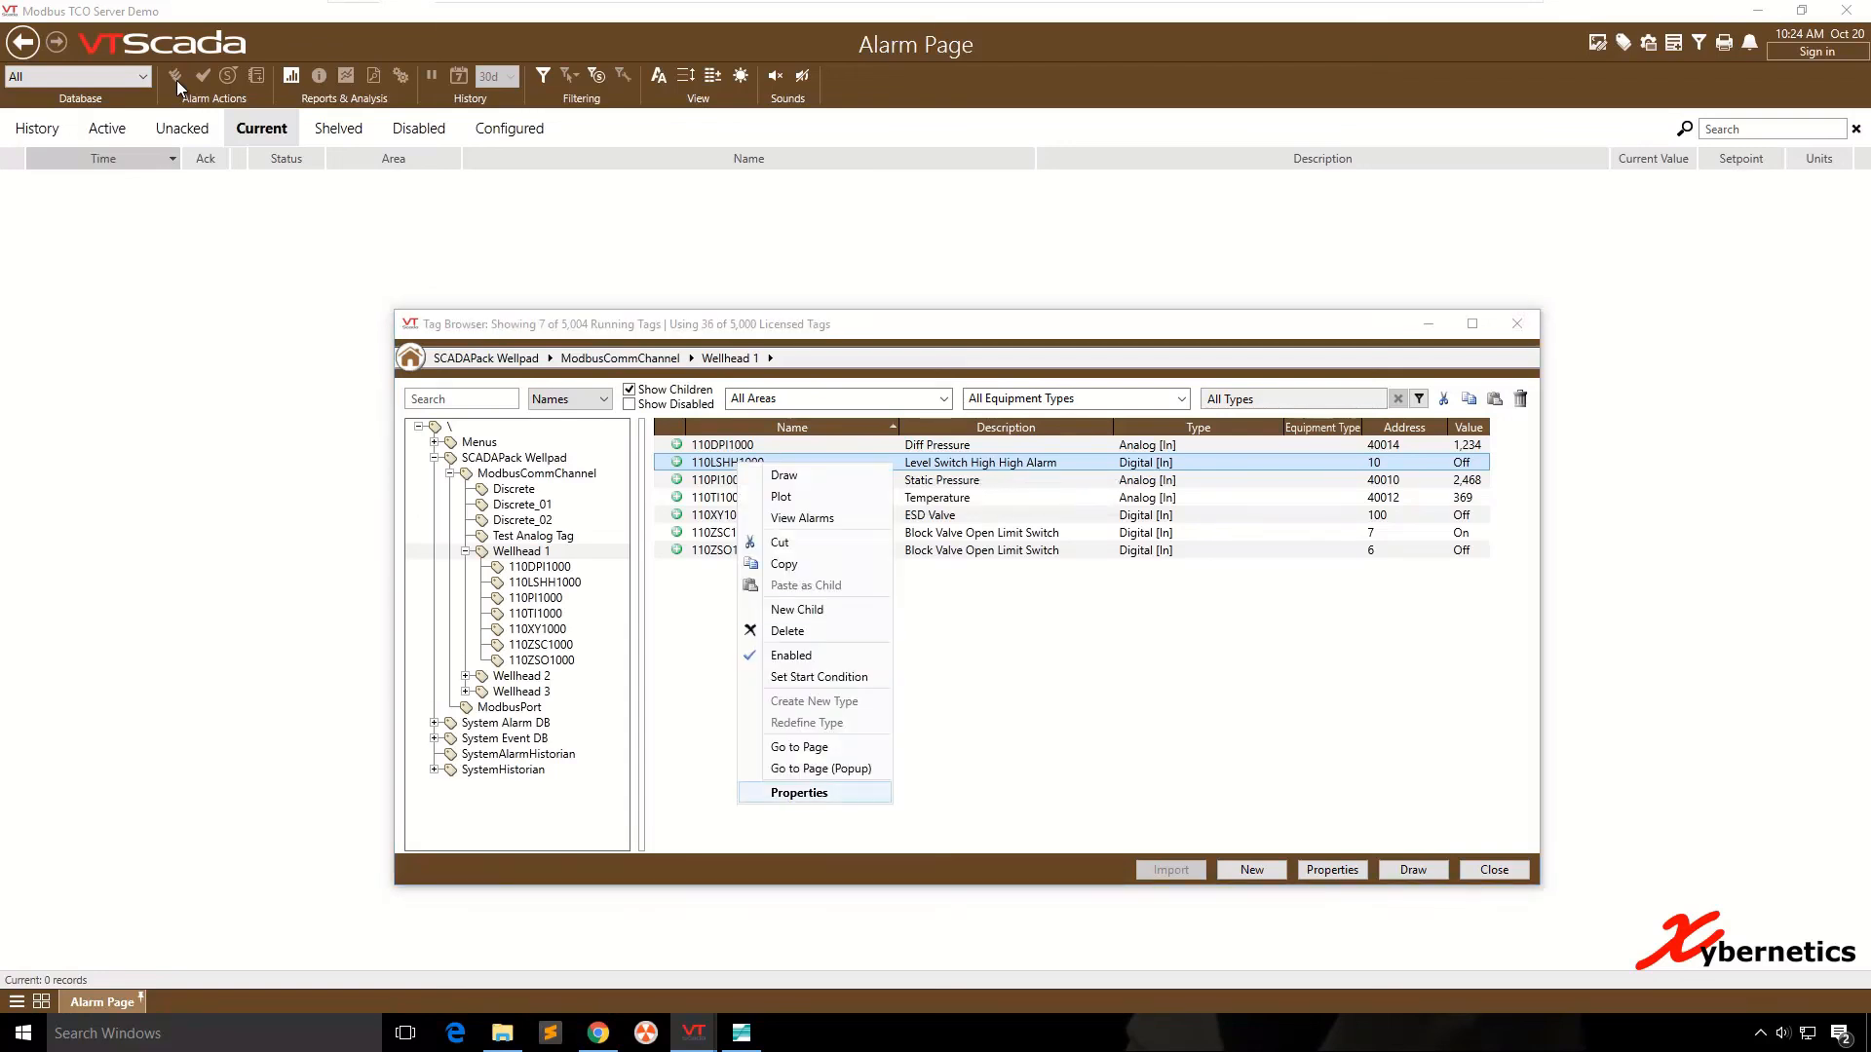
pyautogui.click(799, 793)
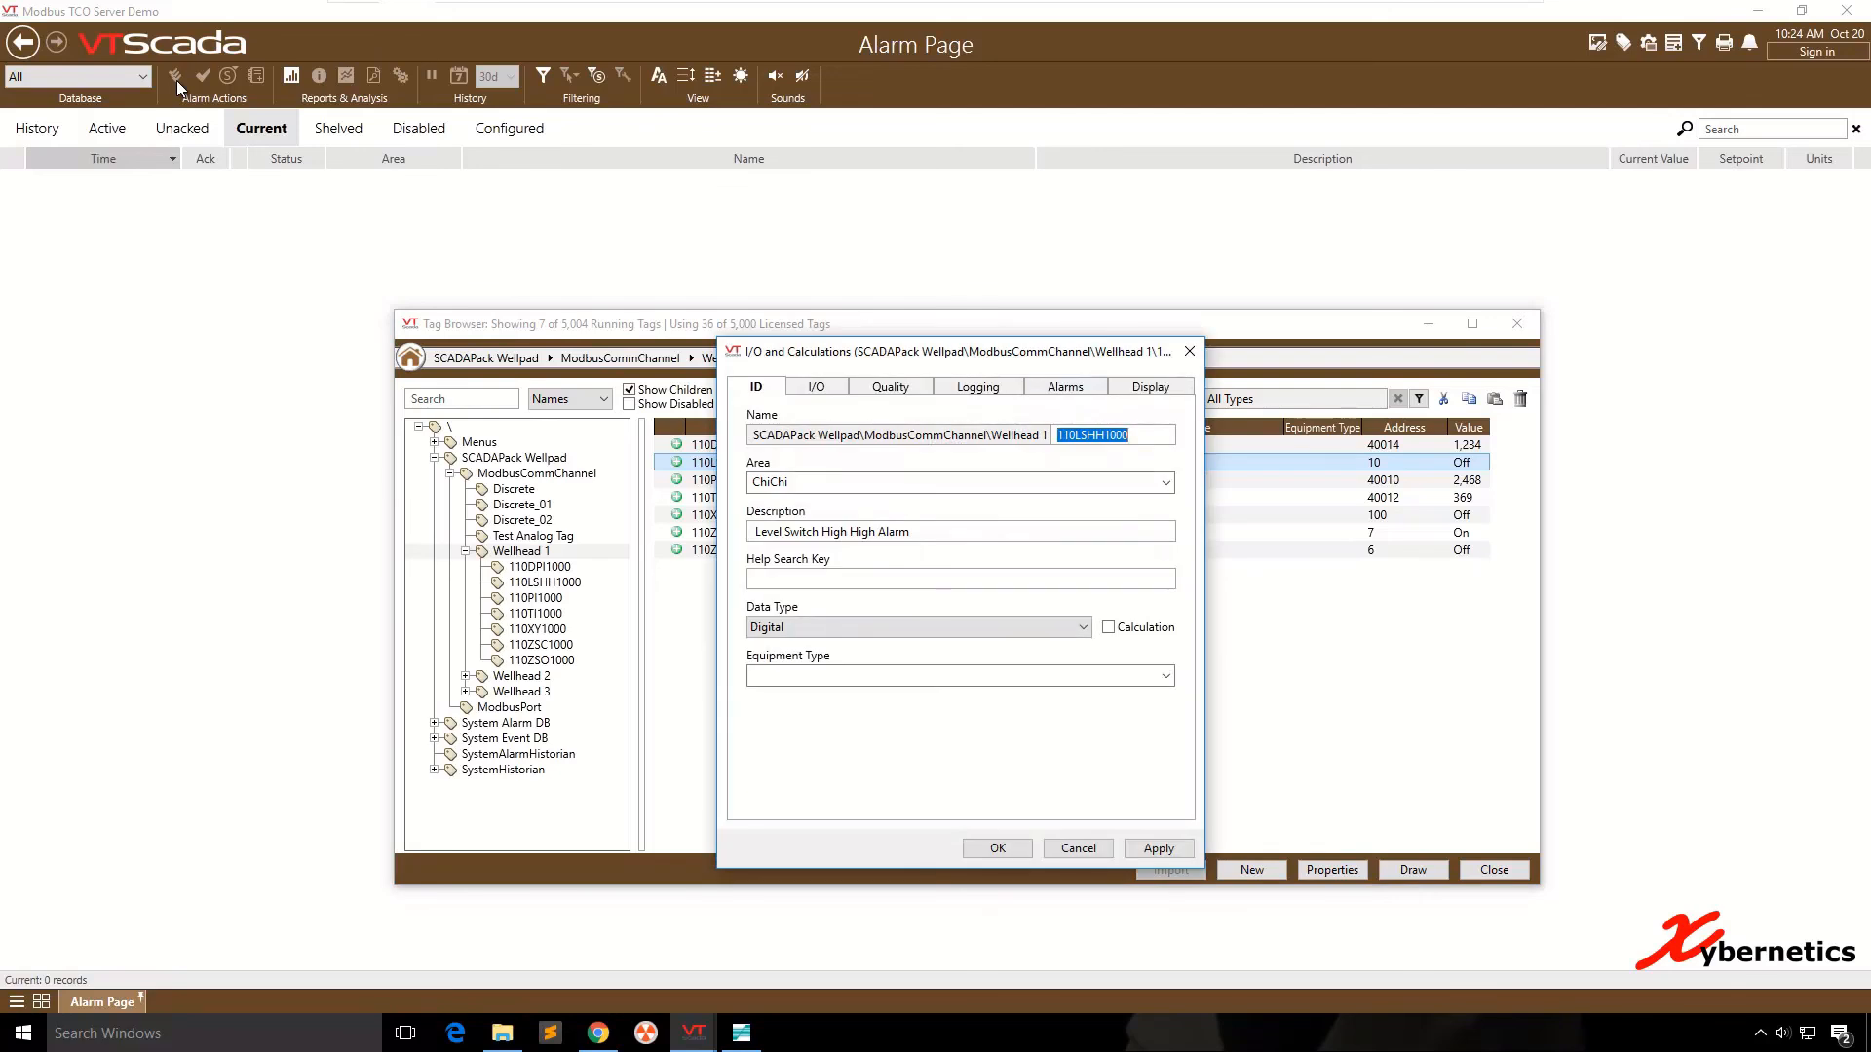
pyautogui.click(1065, 387)
pyautogui.click(830, 701)
pyautogui.write('XXX.wav')
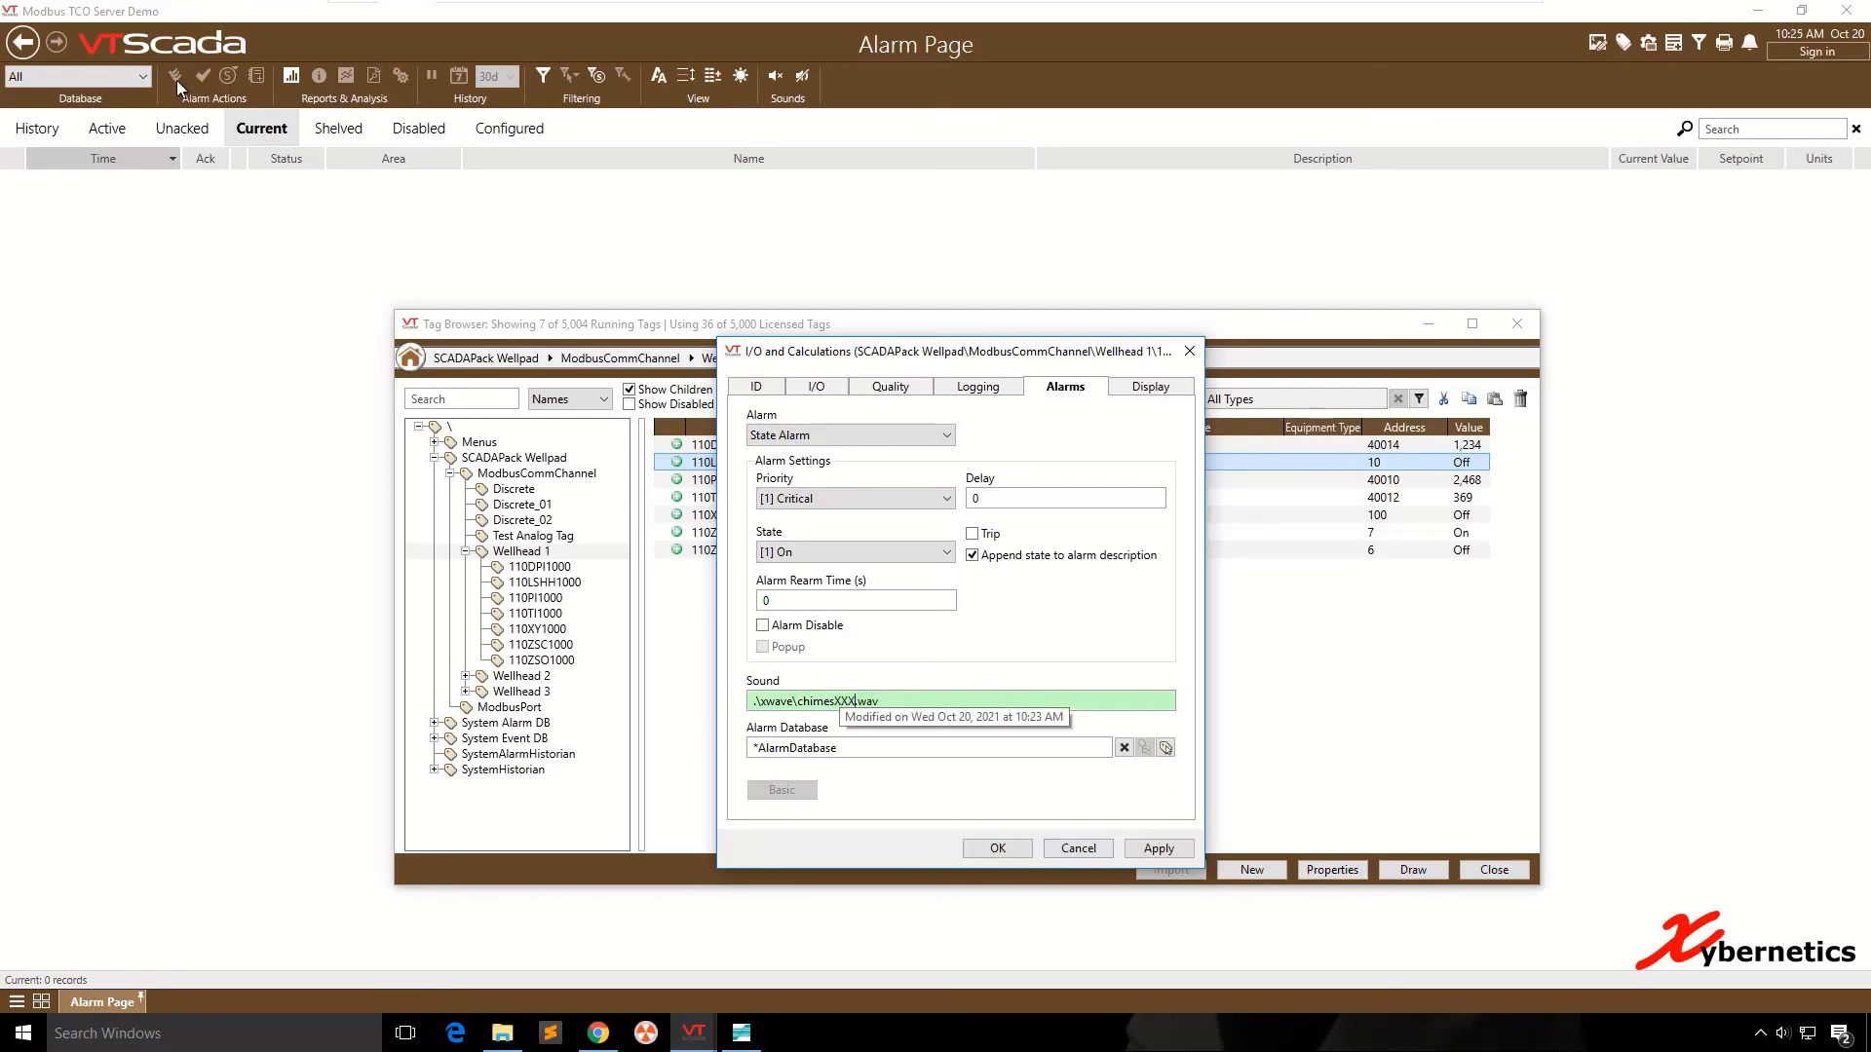
pyautogui.press('End')
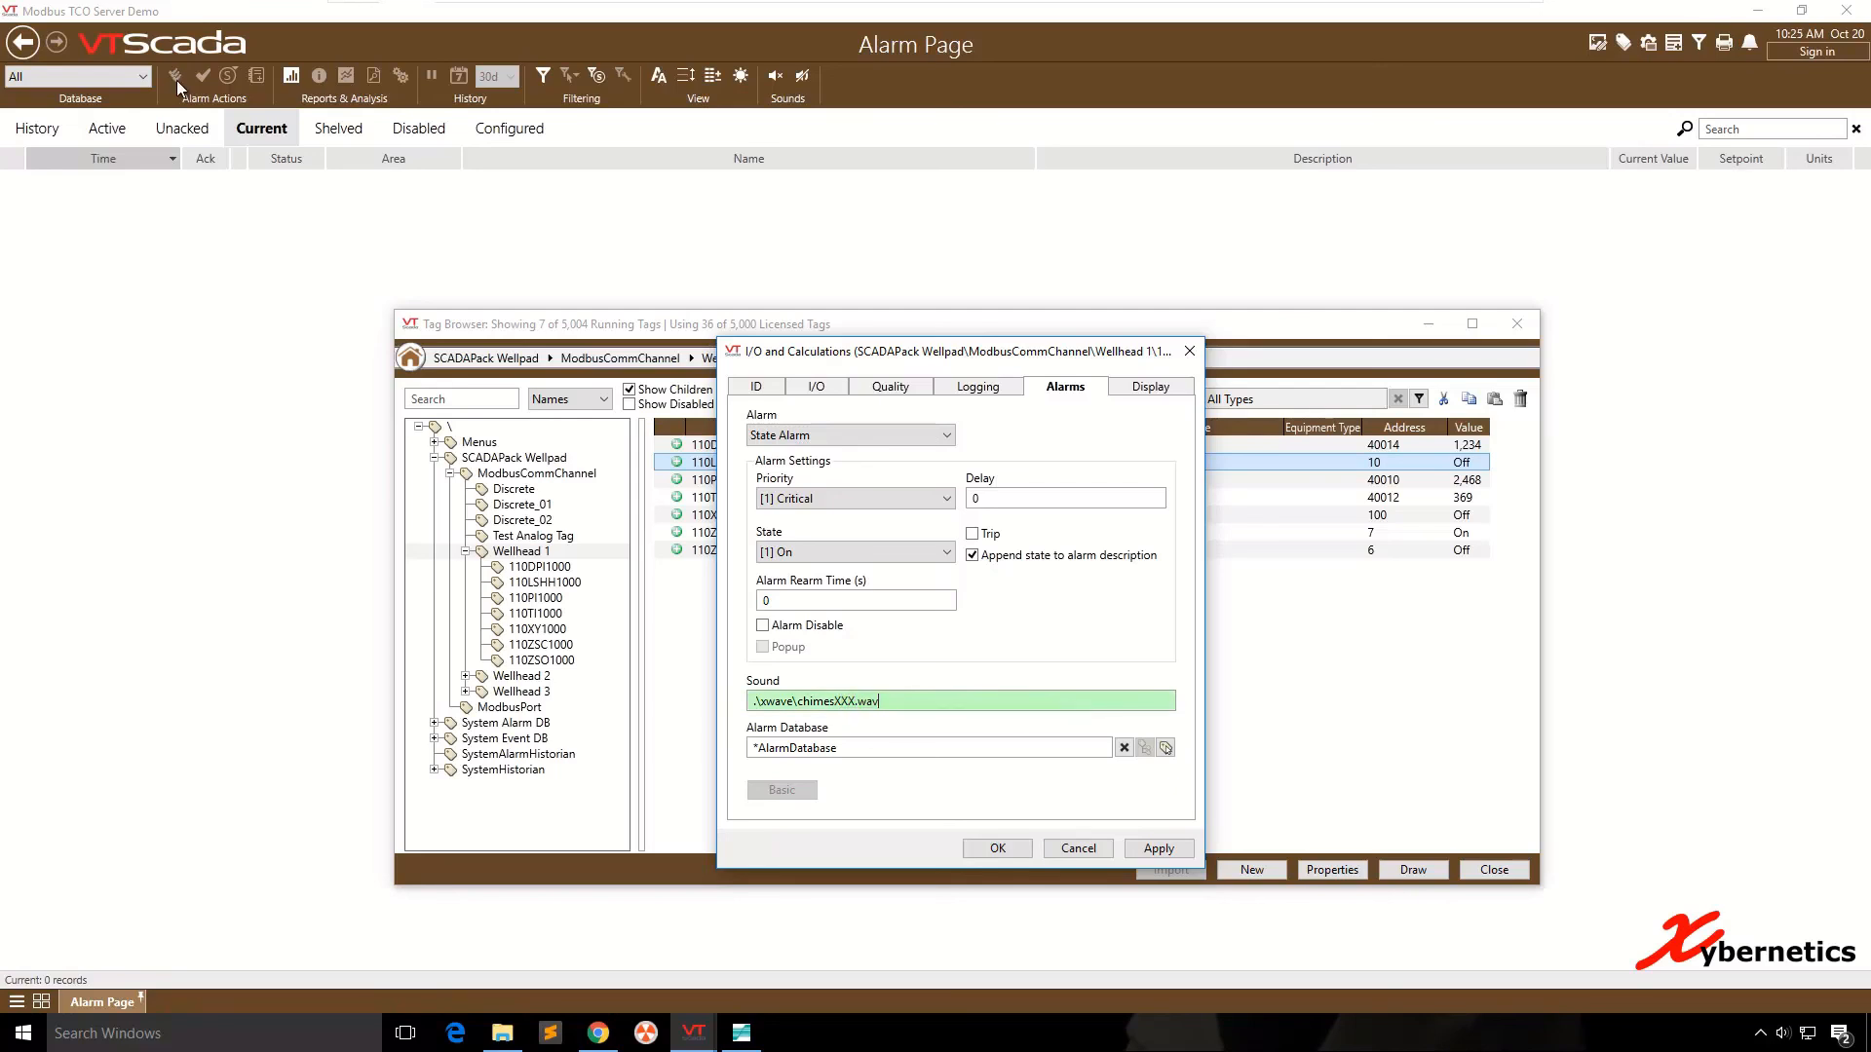
pyautogui.hotkey('alt', 'Tab')
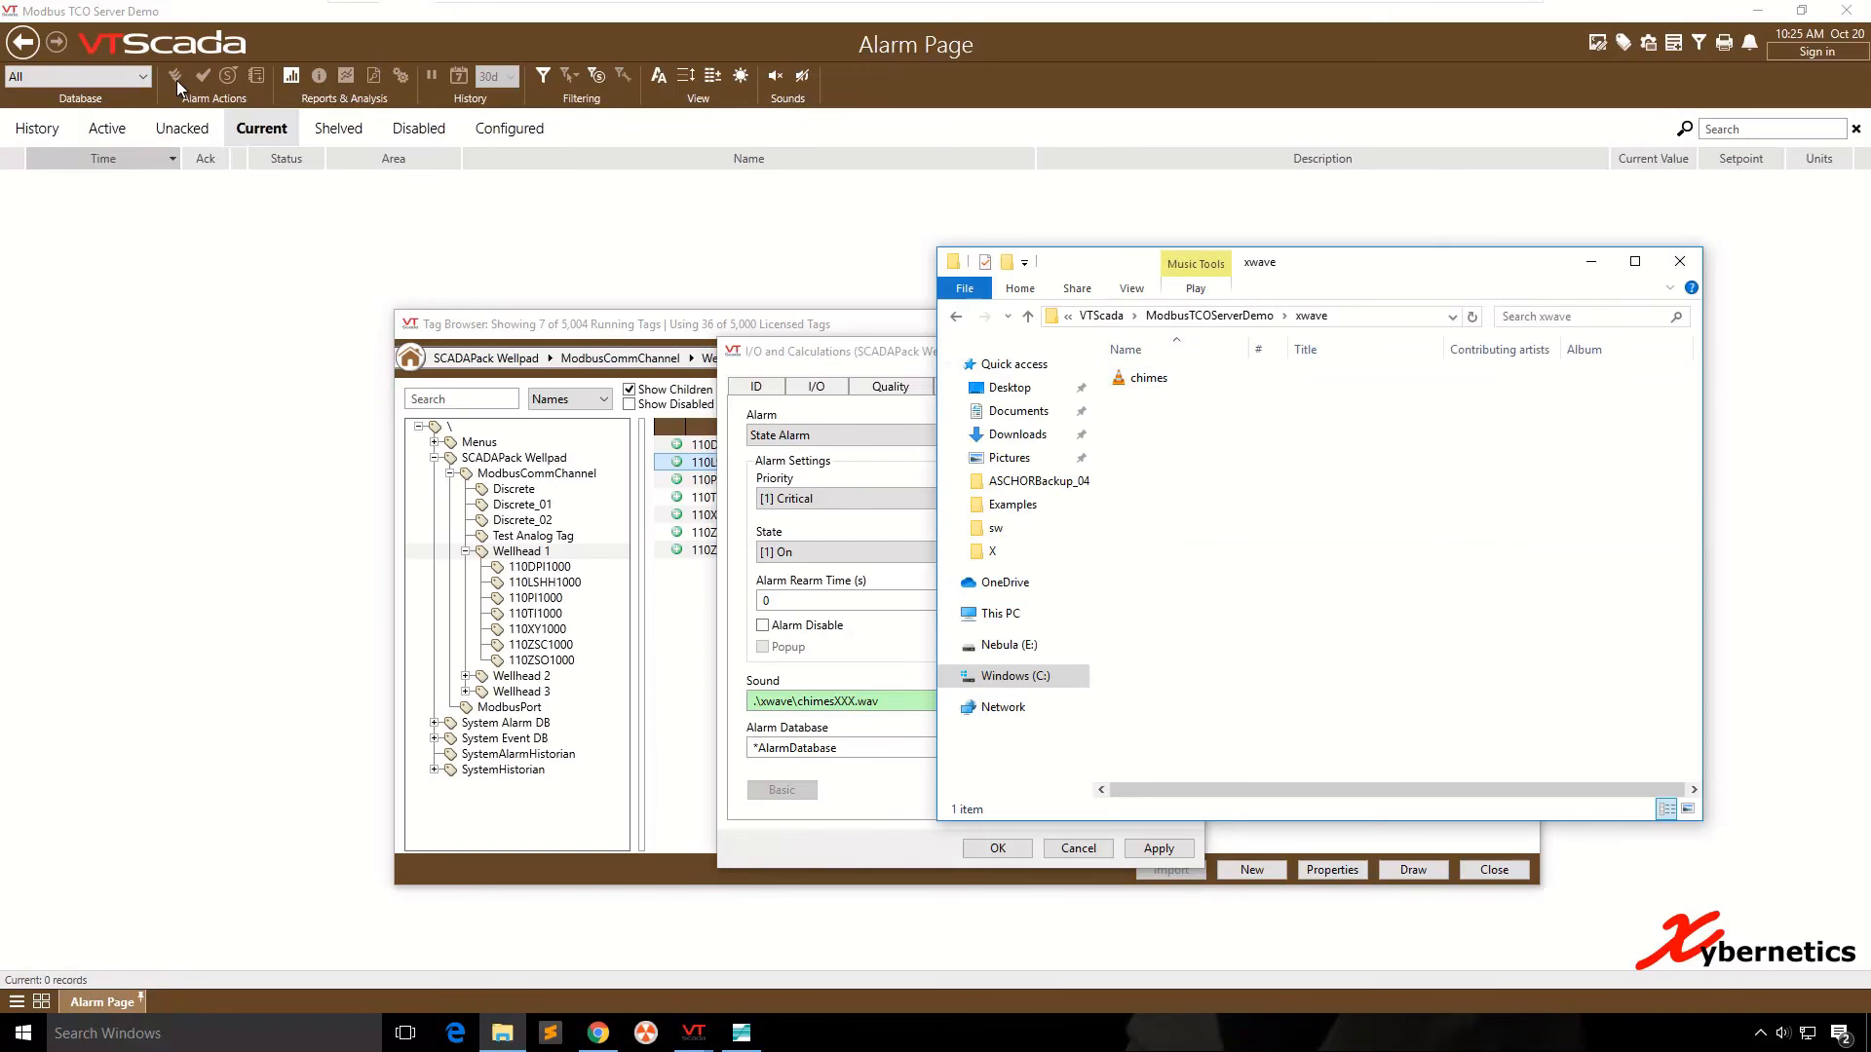
pyautogui.hotkey('alt', 'Tab')
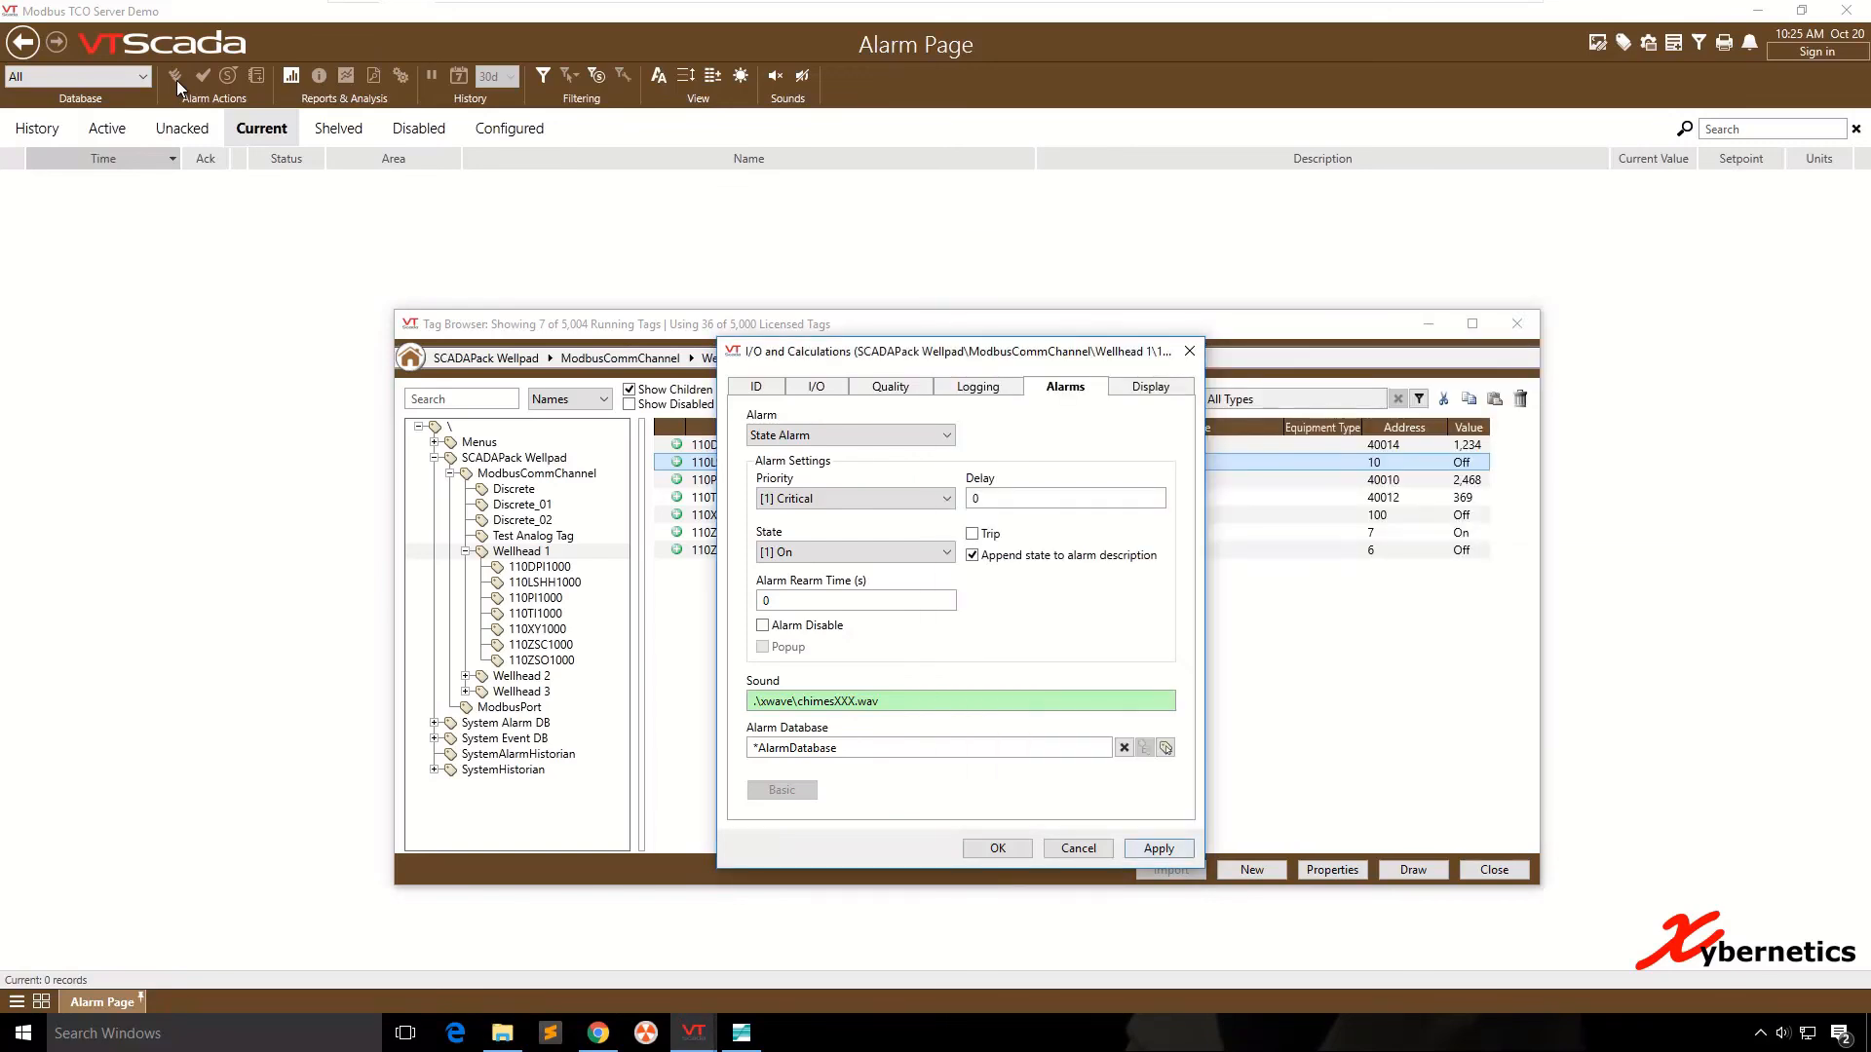
pyautogui.press('Return')
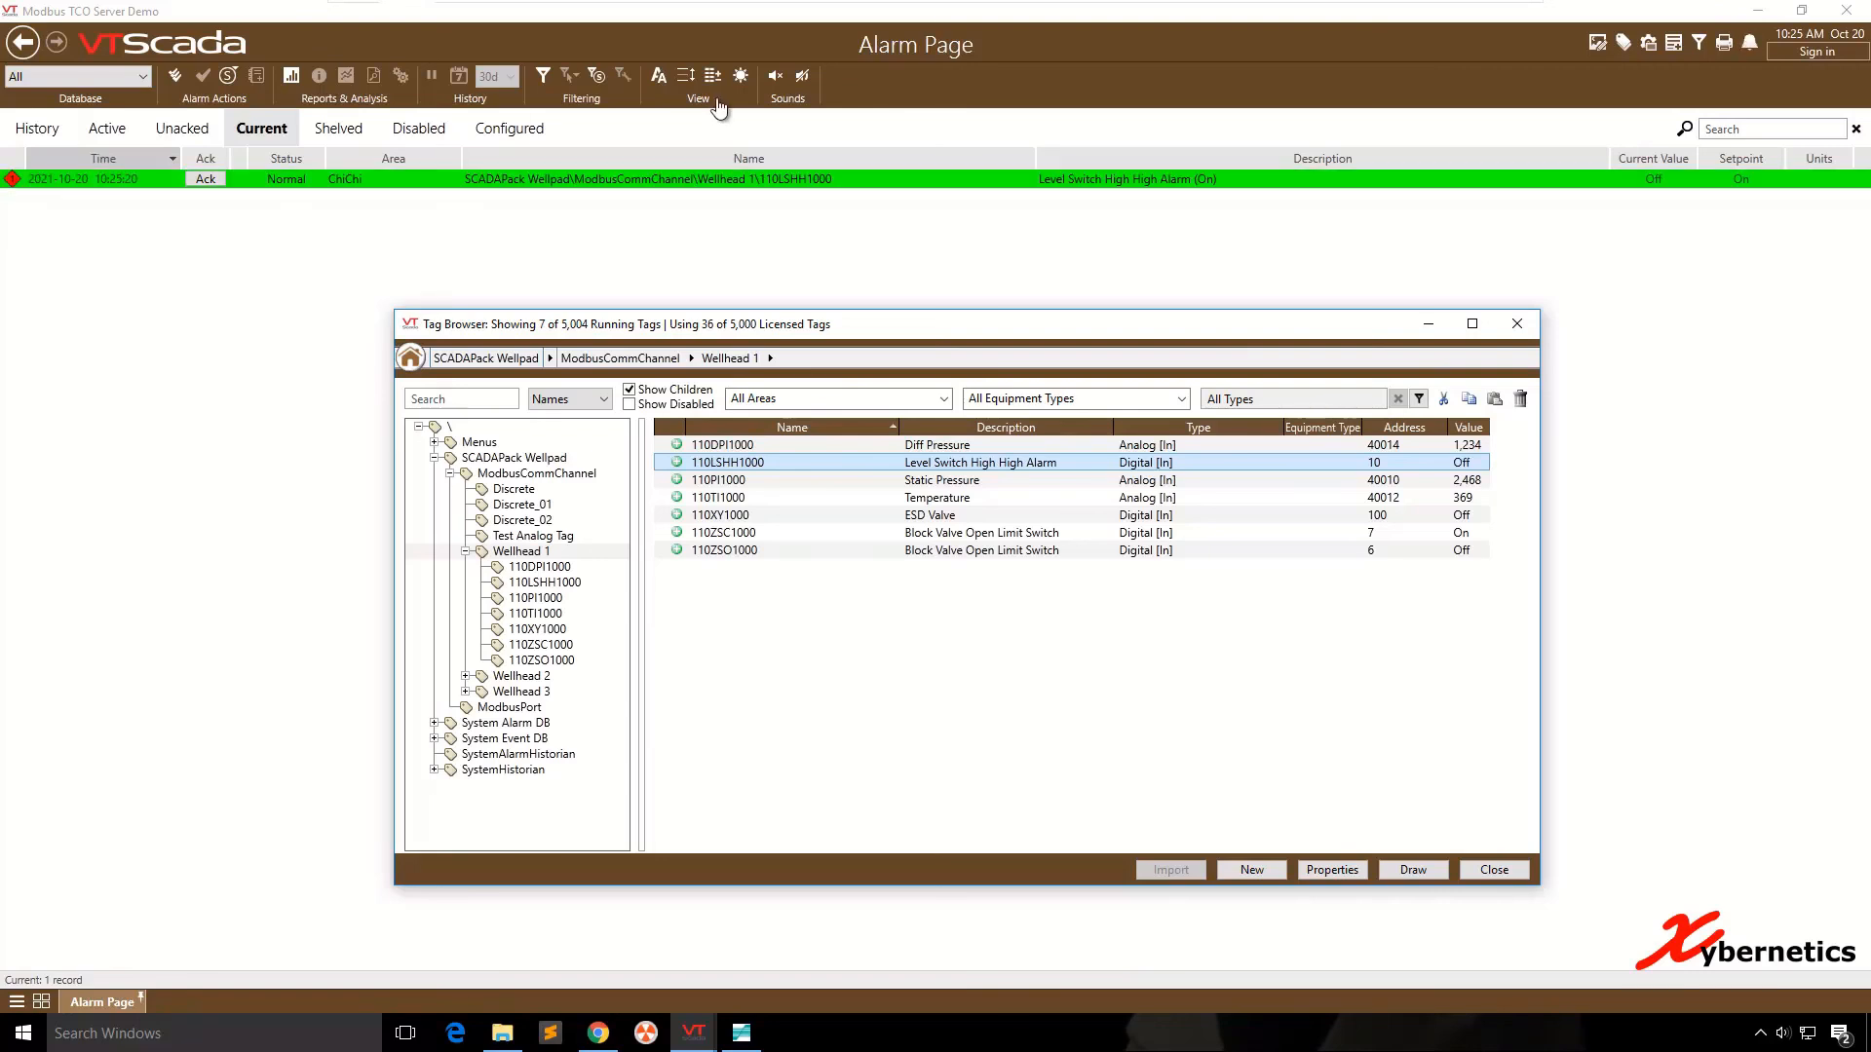
# - Silence the alarm sound and acknowledge all alarms shown in the Current list
pyautogui.click(776, 76)
pyautogui.click(176, 76)
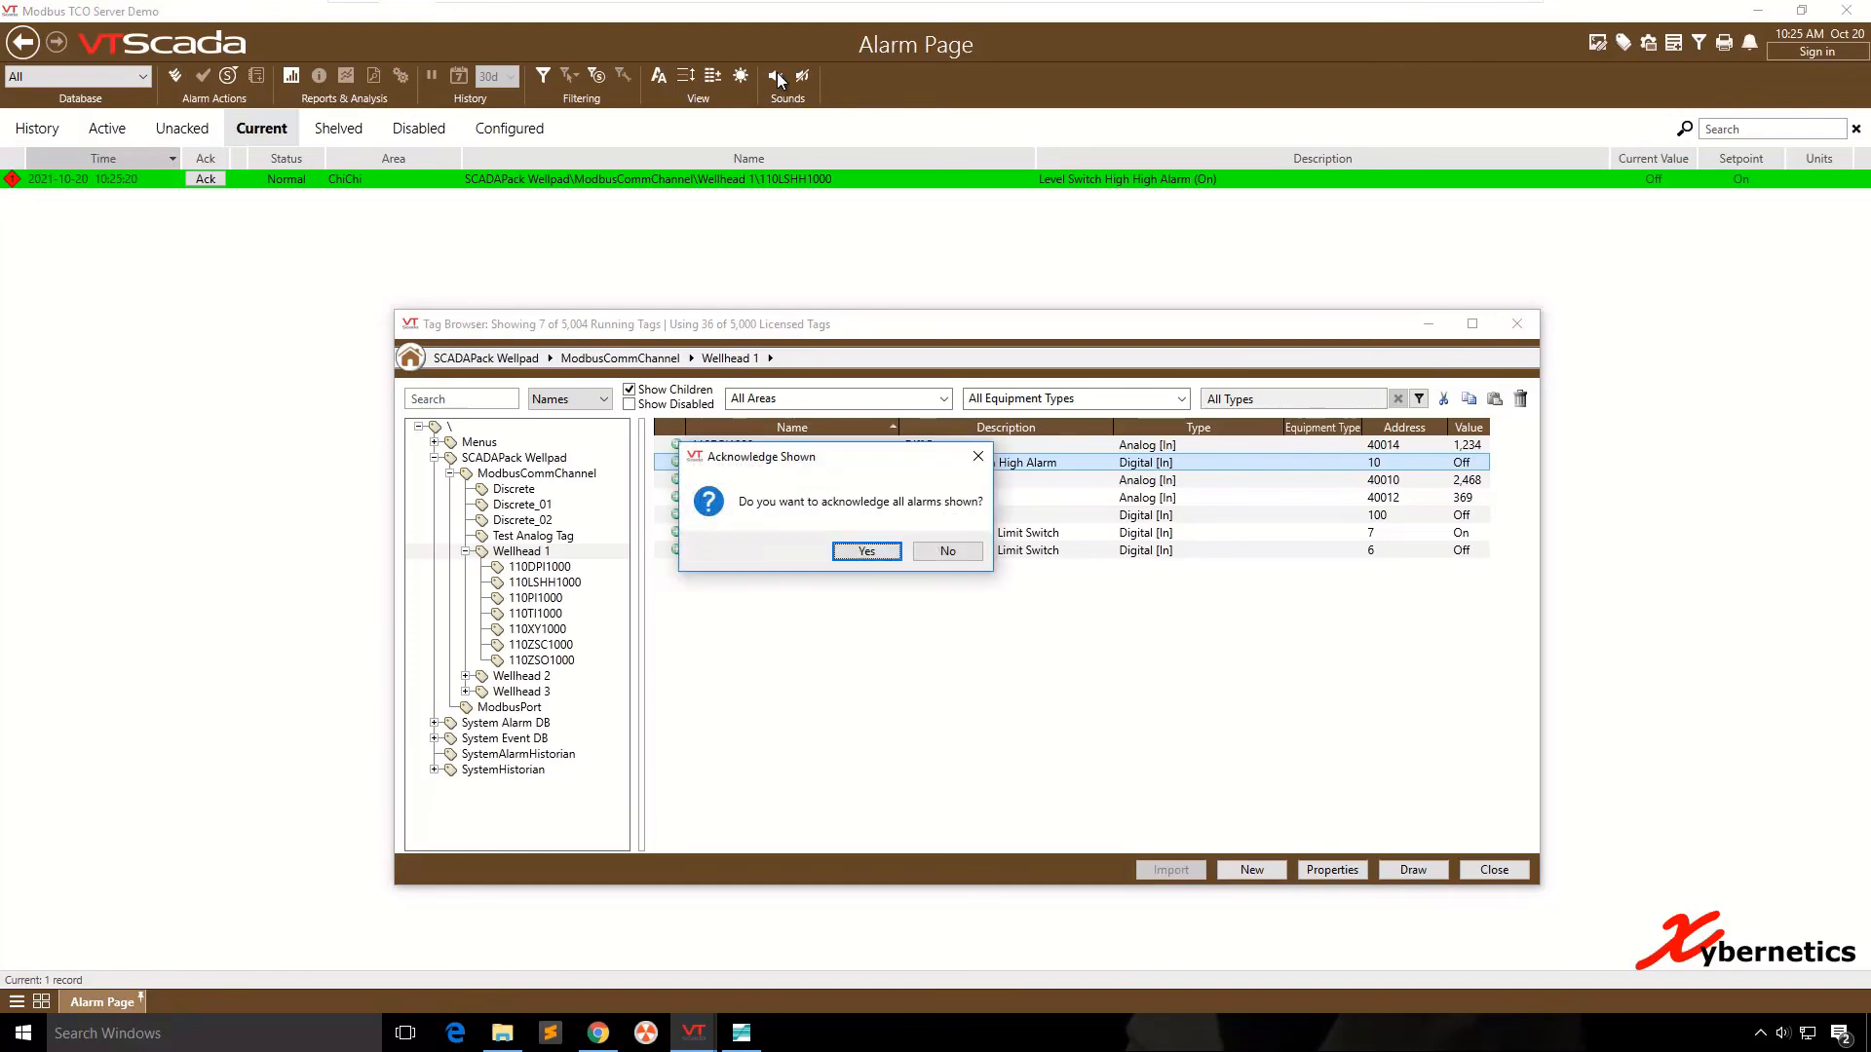
pyautogui.click(866, 550)
# - Correct the alarm sound path of 110LSHH1000 to xwave\chimes.wav, without the leading .\, and save the tag properties
pyautogui.rightClick(700, 462)
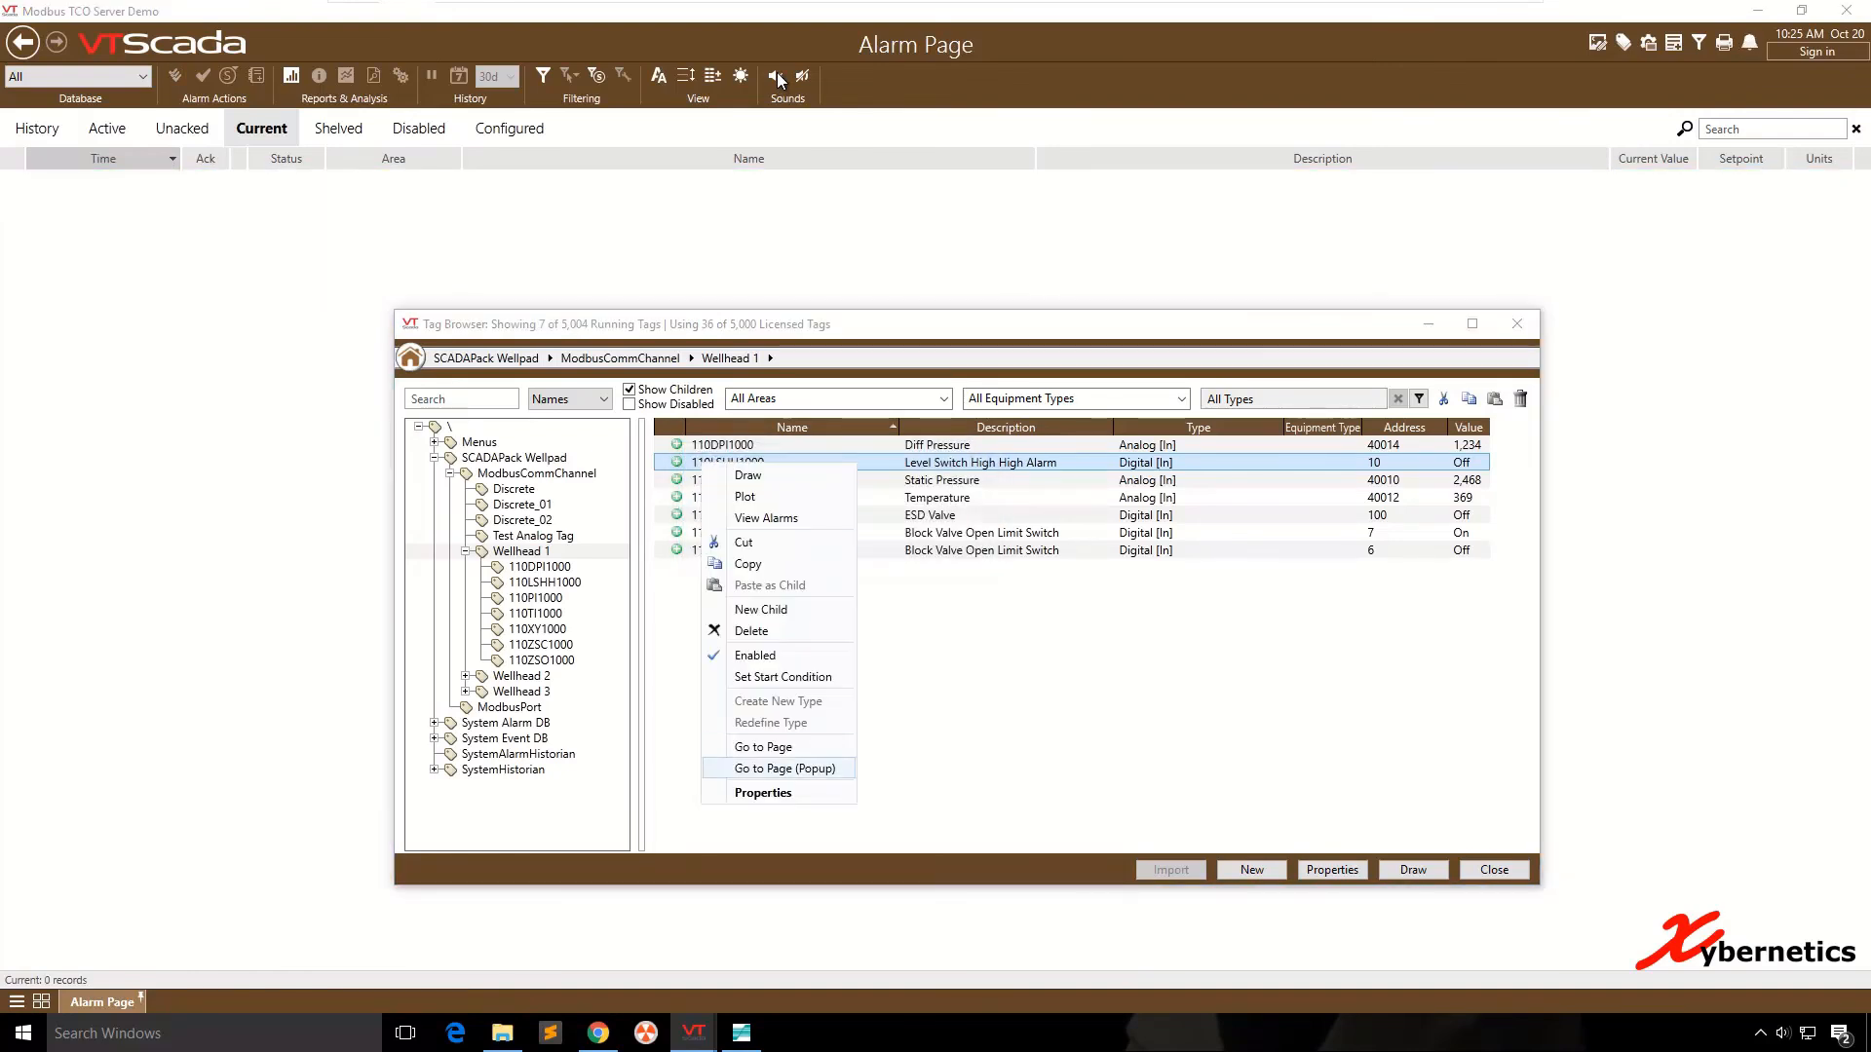
pyautogui.click(746, 793)
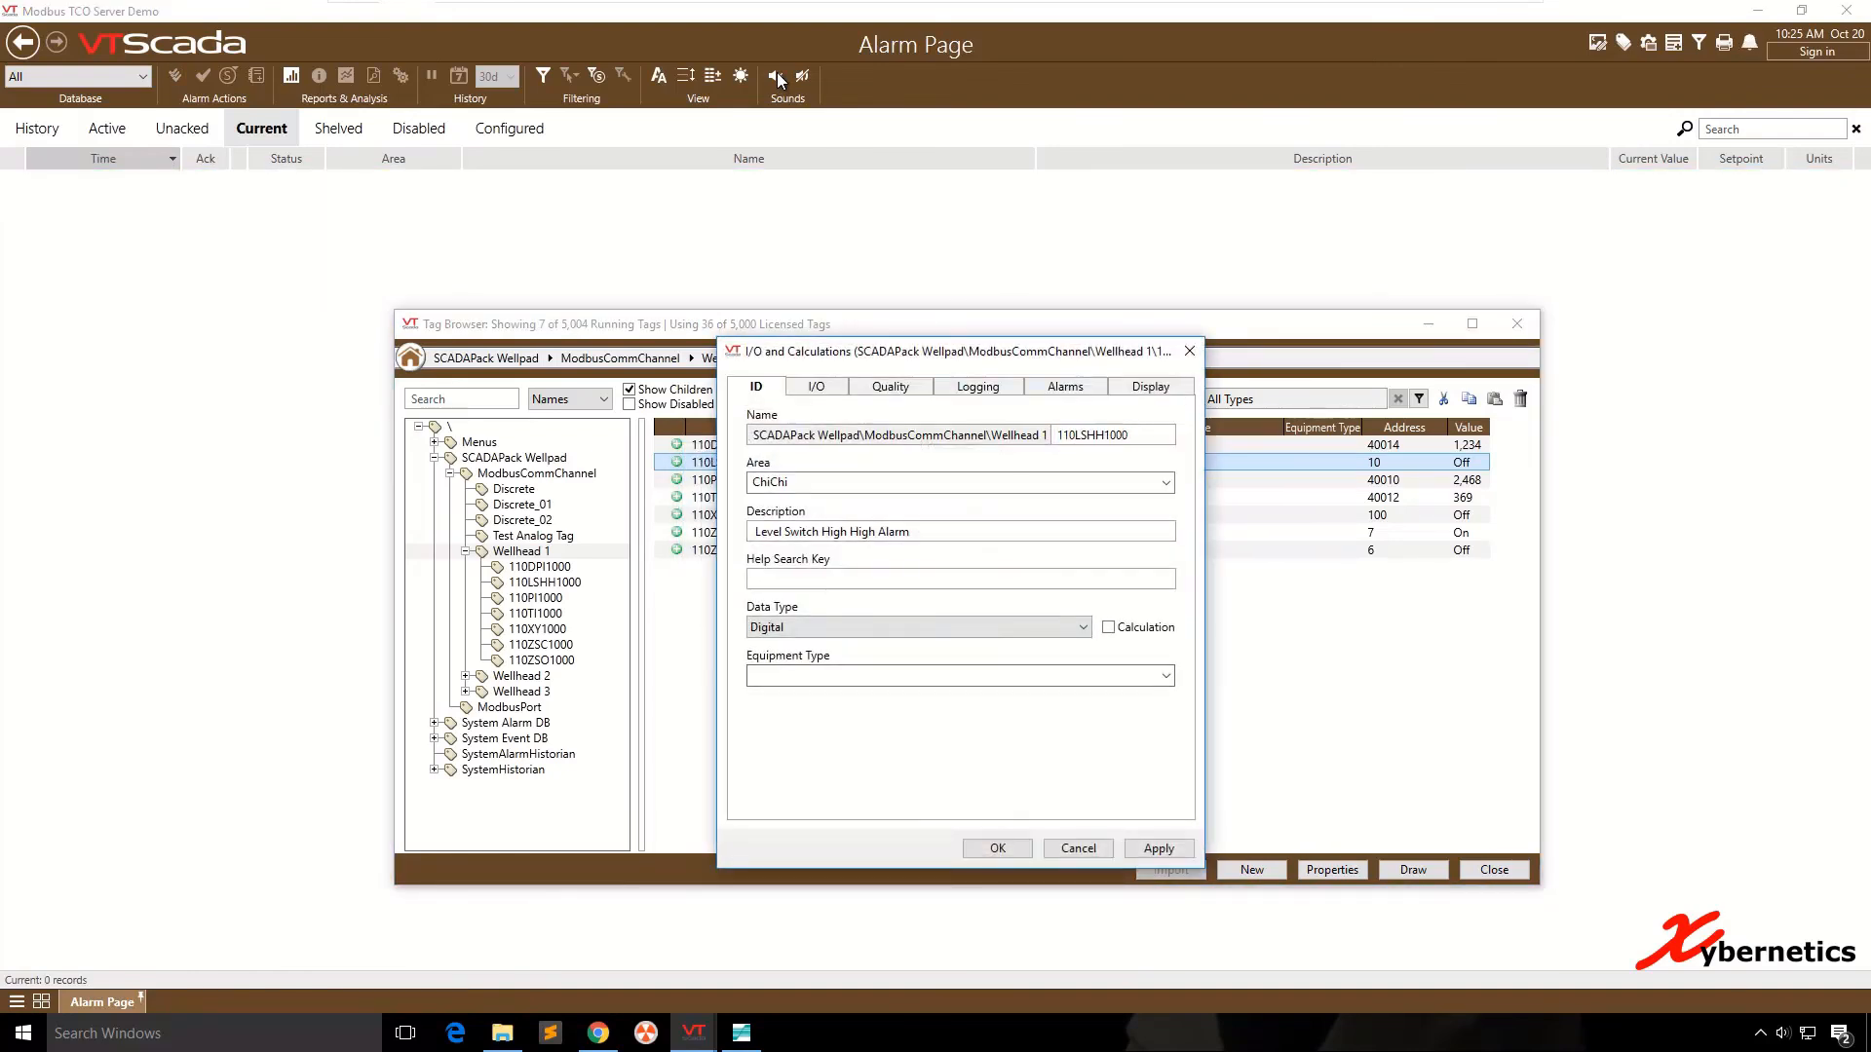
pyautogui.click(1065, 386)
pyautogui.click(858, 700)
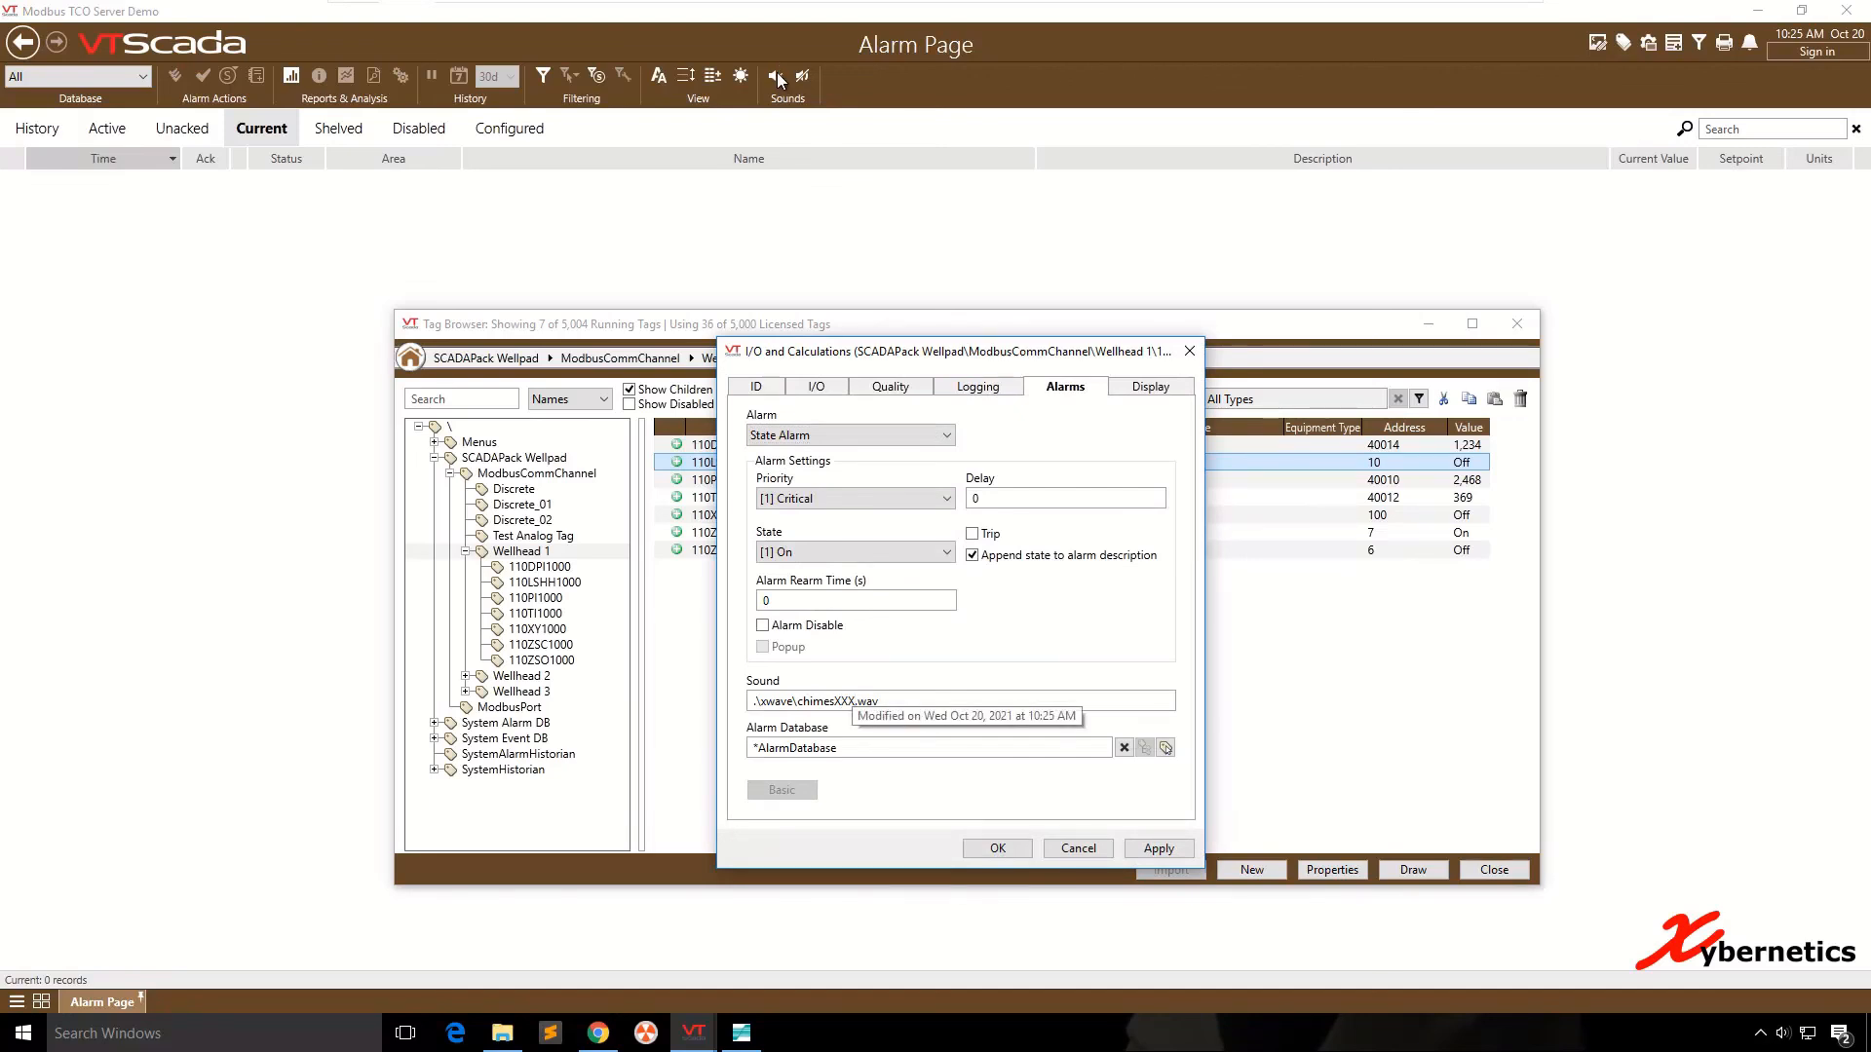
pyautogui.press('BackSpace')
pyautogui.press('BackSpace')
pyautogui.press('BackSpace')
pyautogui.press('Delete')
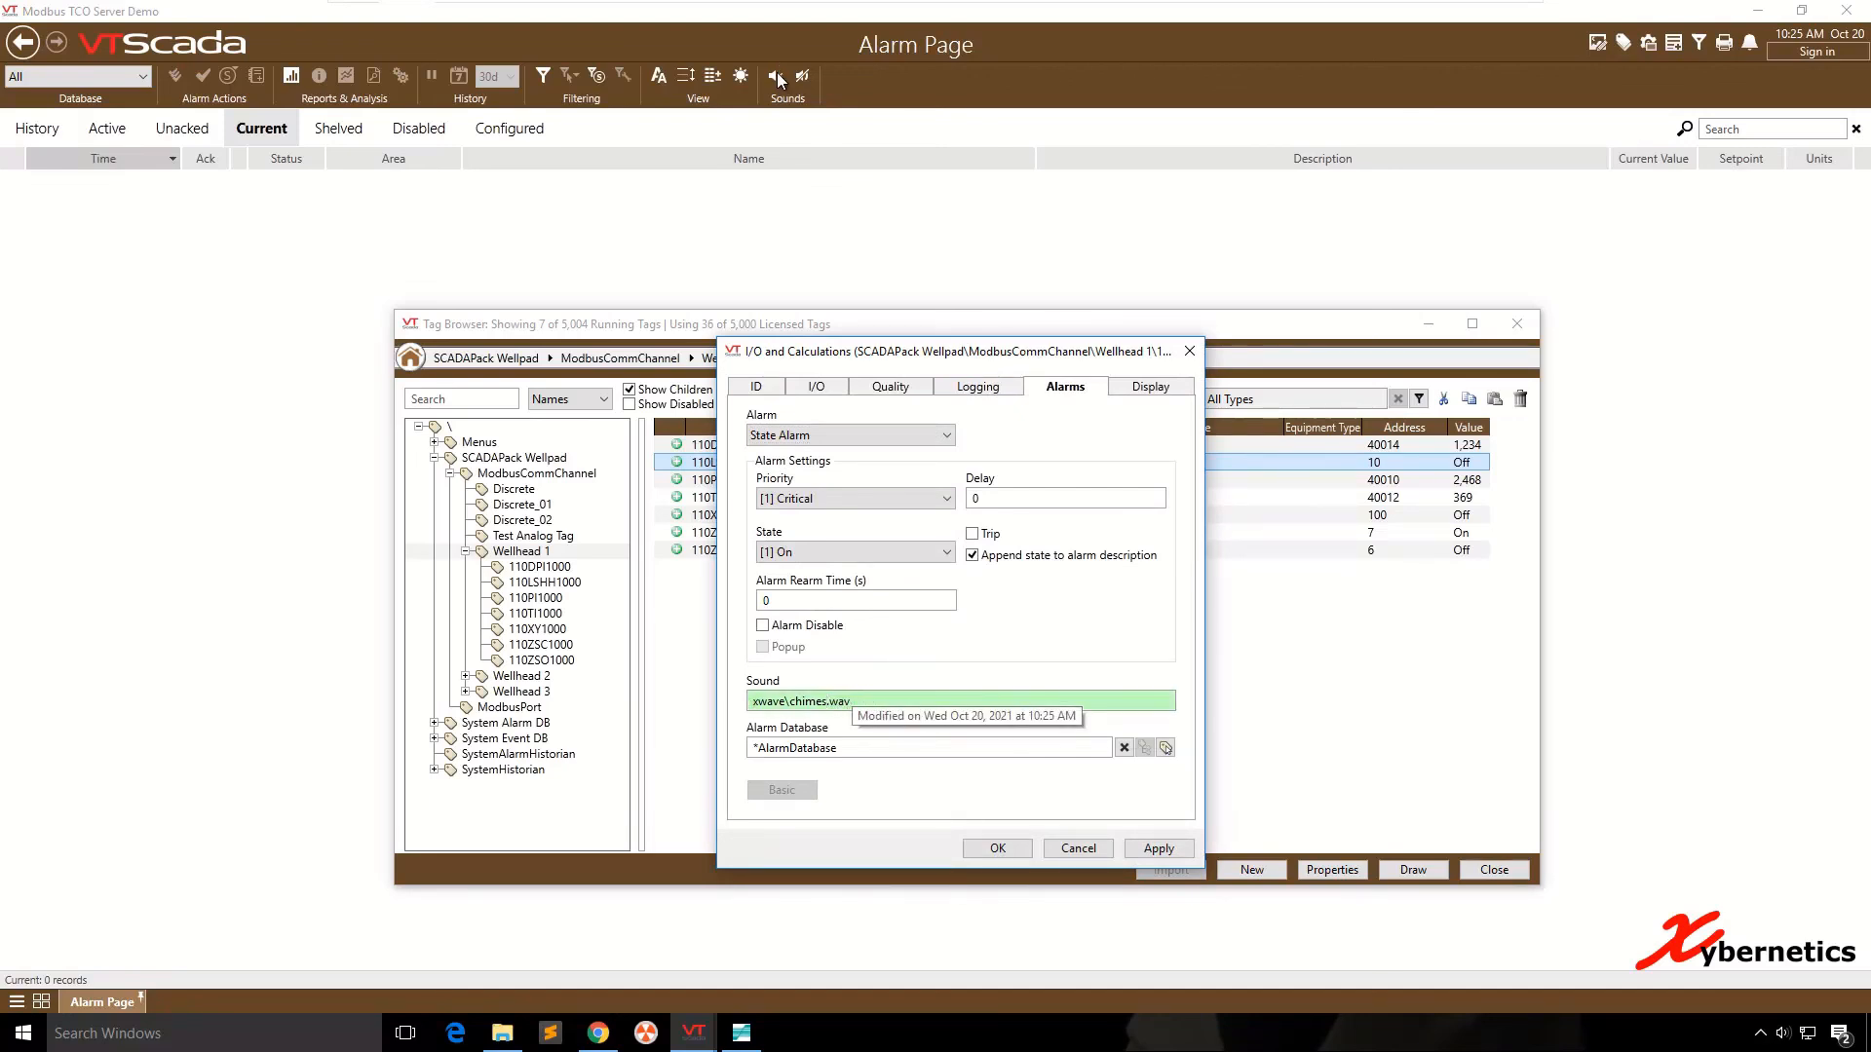
pyautogui.click(1159, 849)
pyautogui.click(998, 848)
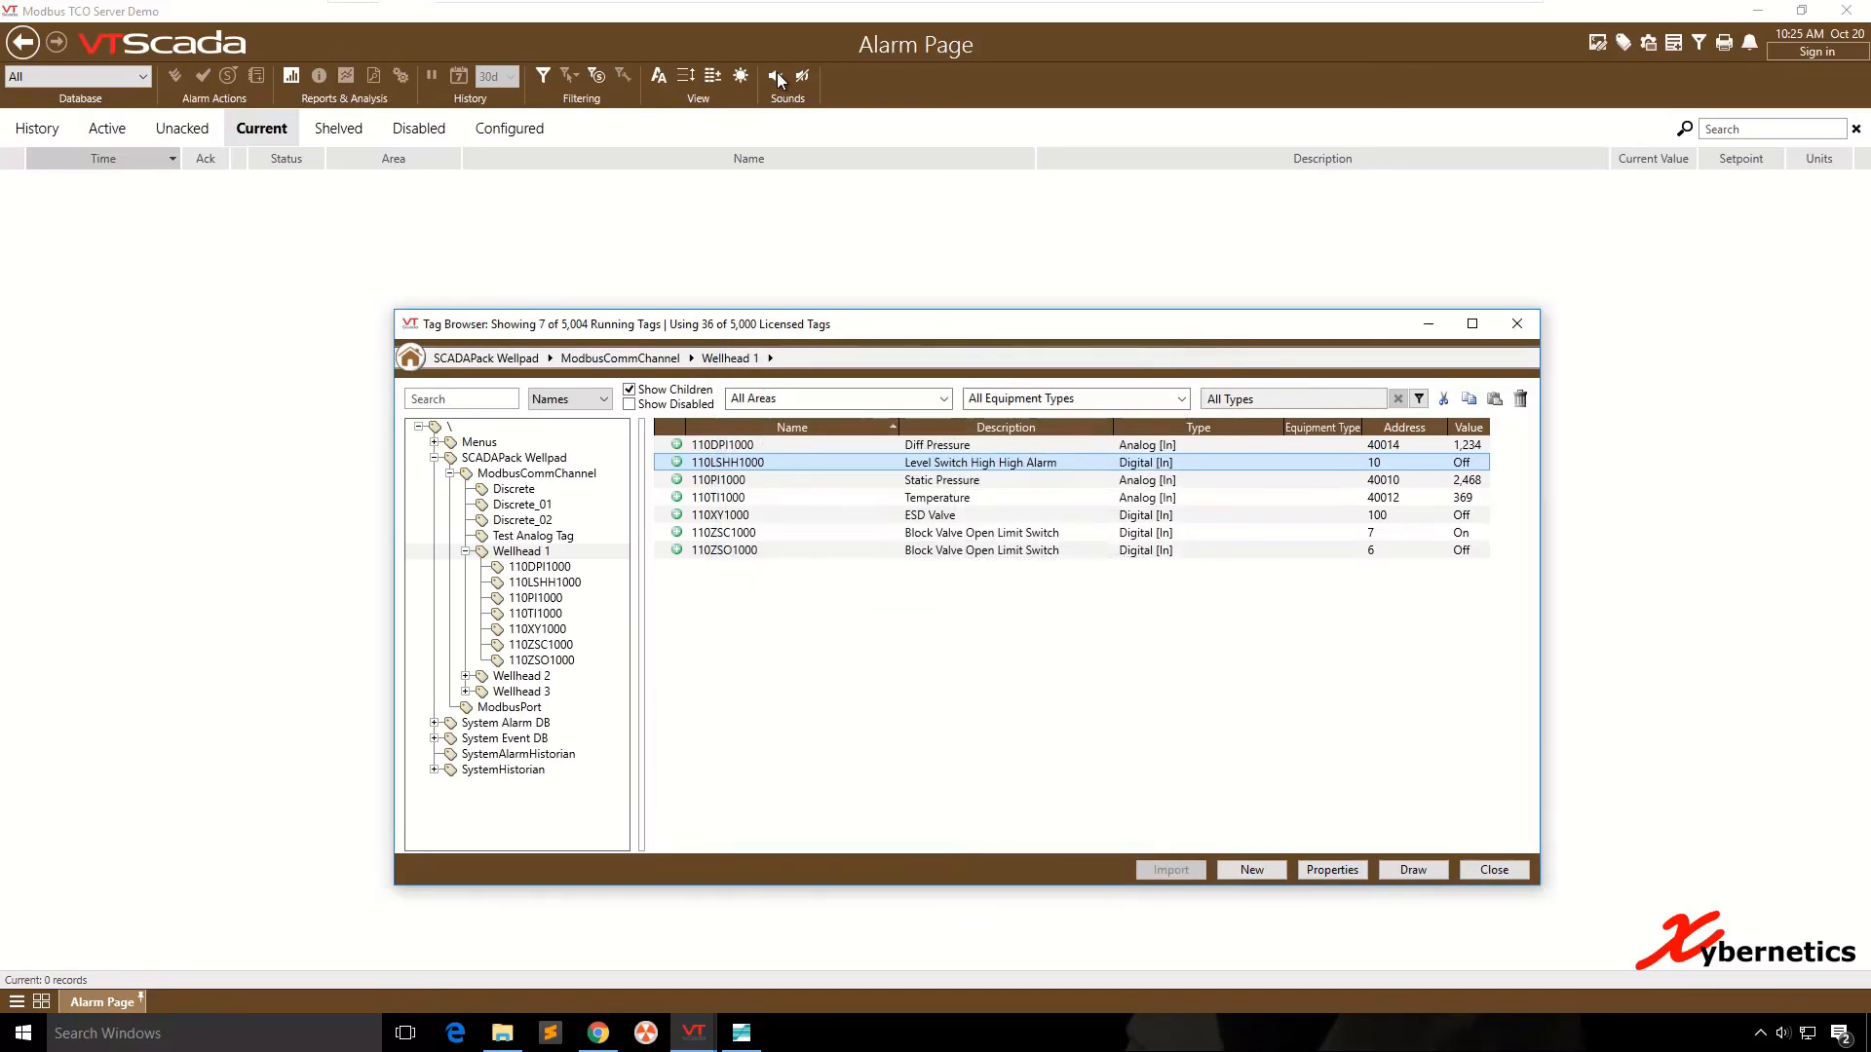